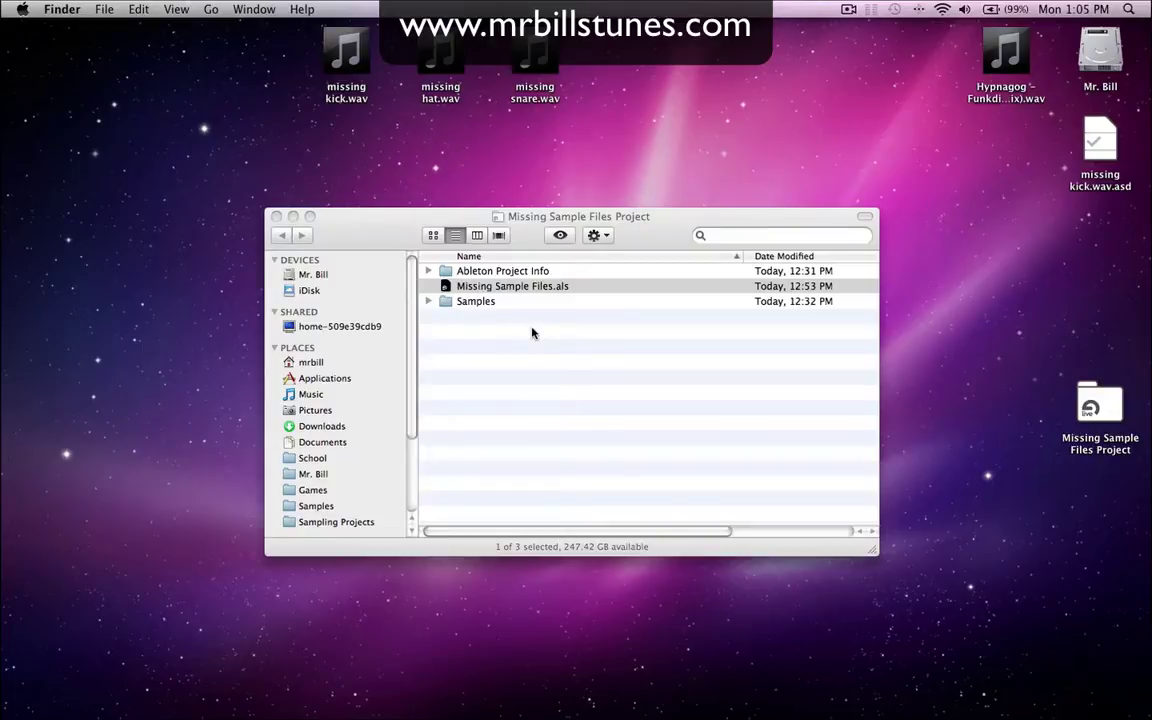
Open the Live Set Missing Sample Files.als from the Missing Sample Files Project folder.
click(522, 327)
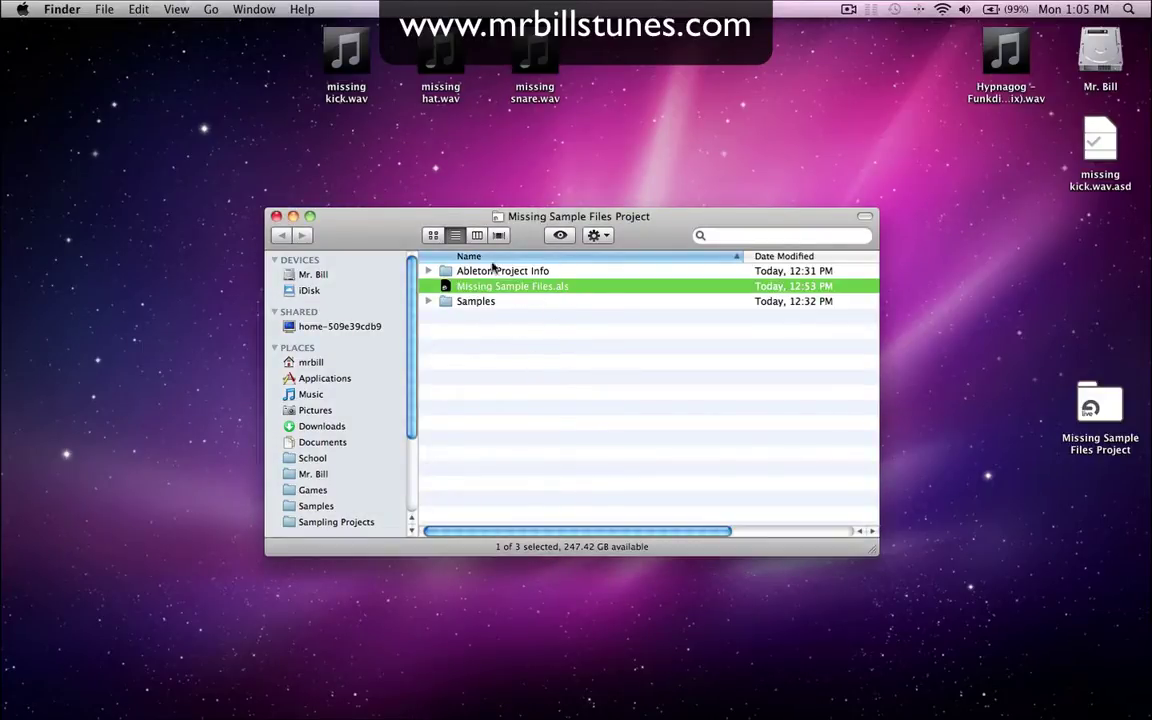
double_click(505, 290)
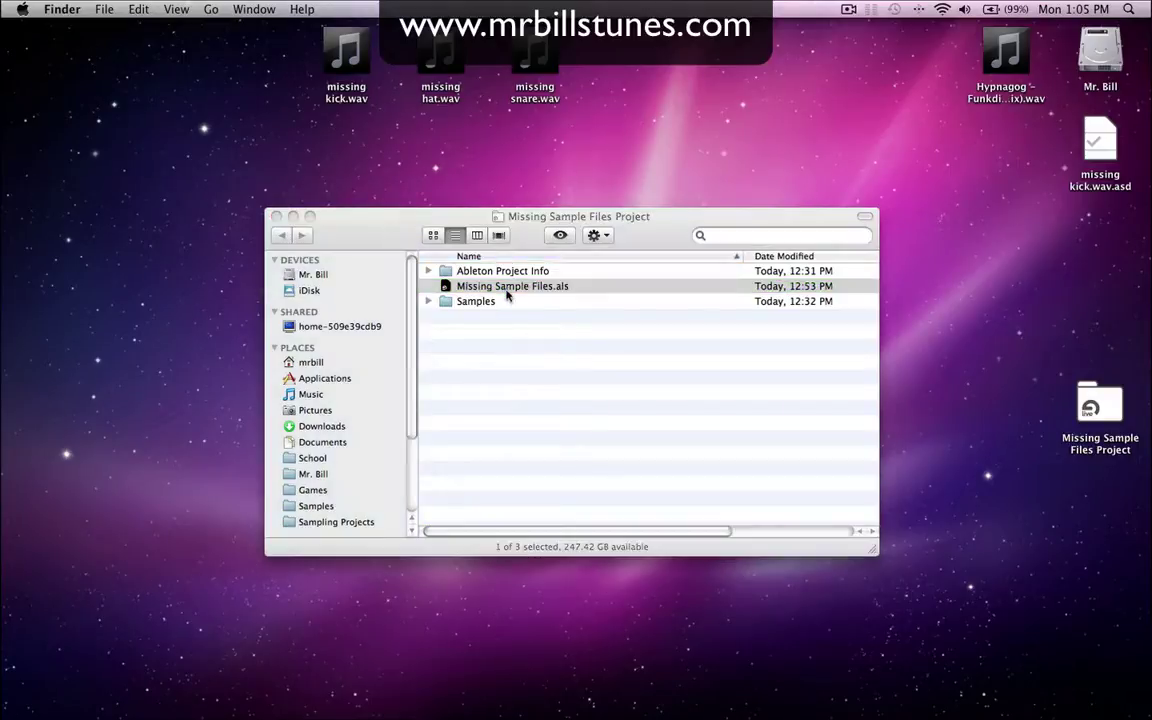
scroll(507, 300, right, 3)
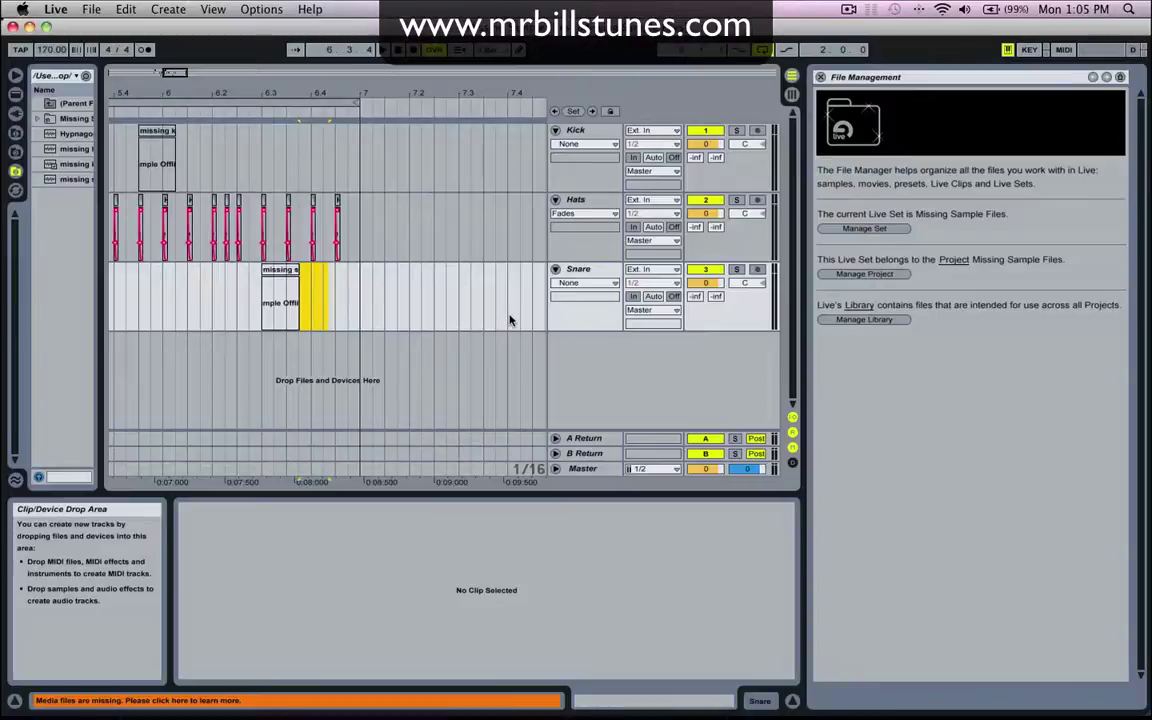
Look over the offline clips in the arrangement and bring up the list of the set's missing media files.
drag(155, 92, 344, 92)
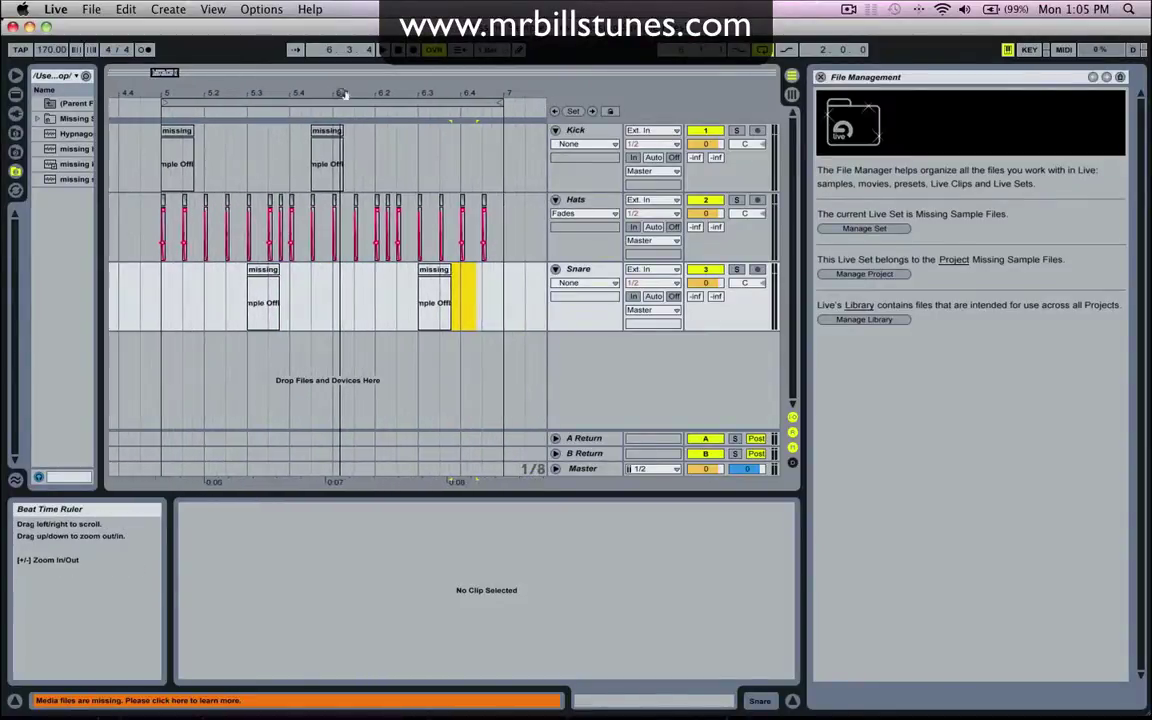
click(497, 285)
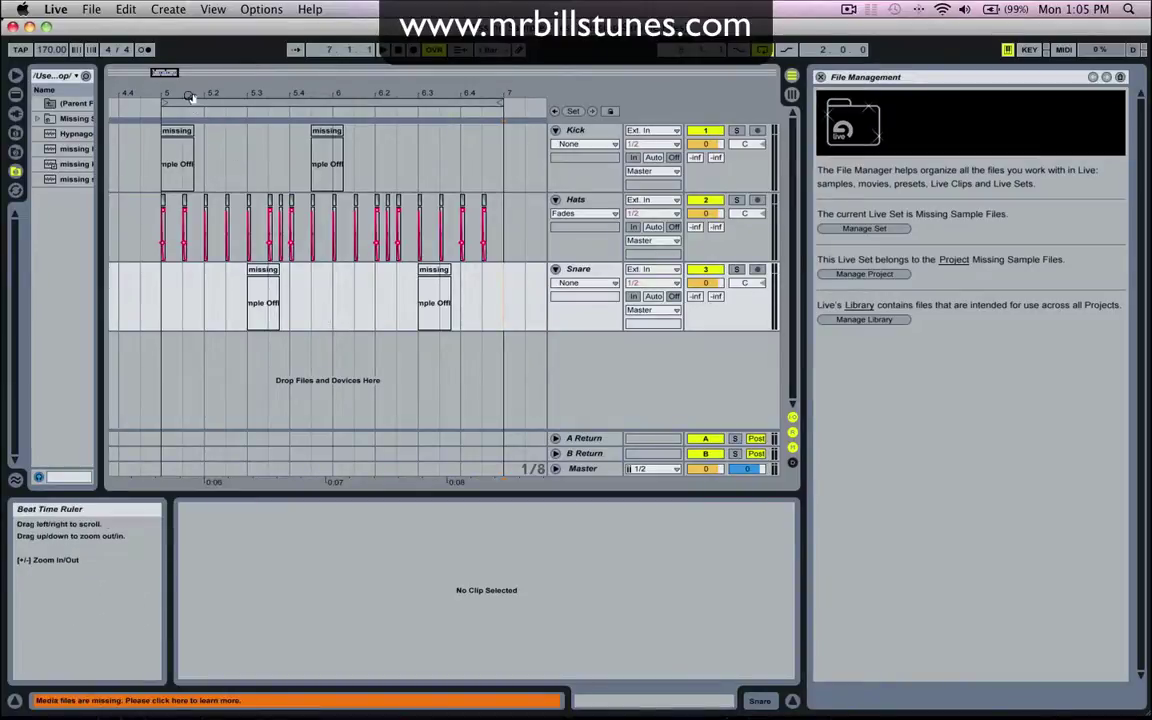
drag(190, 95, 190, 170)
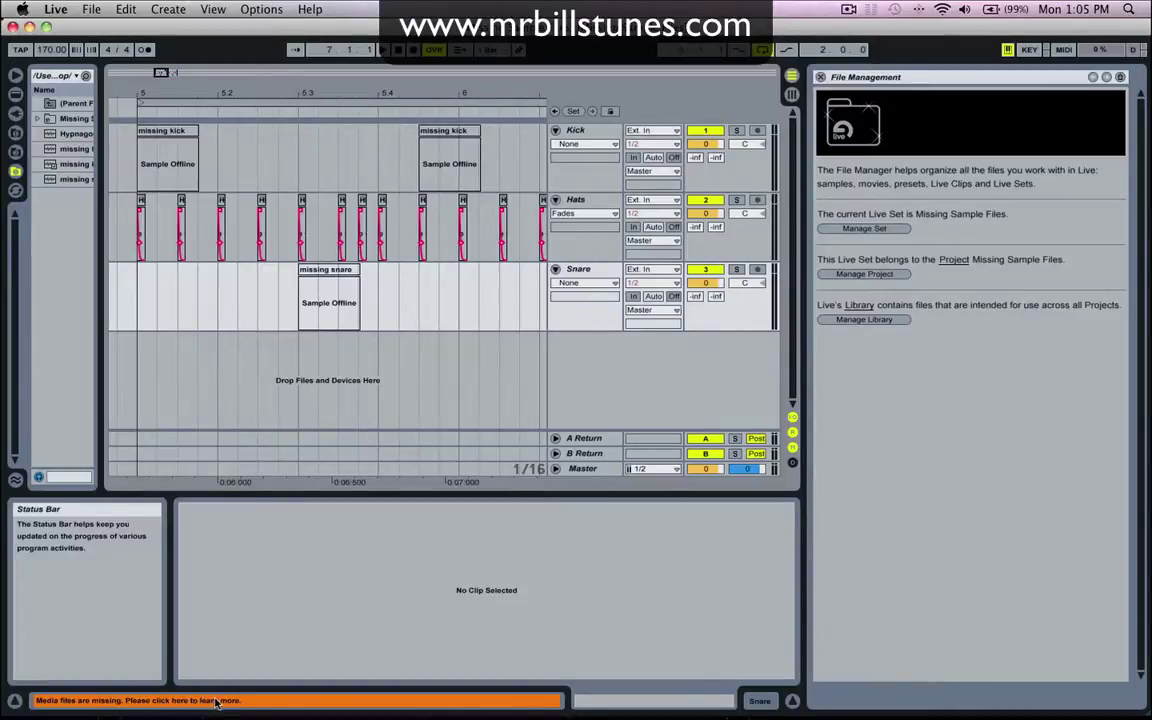
click(137, 702)
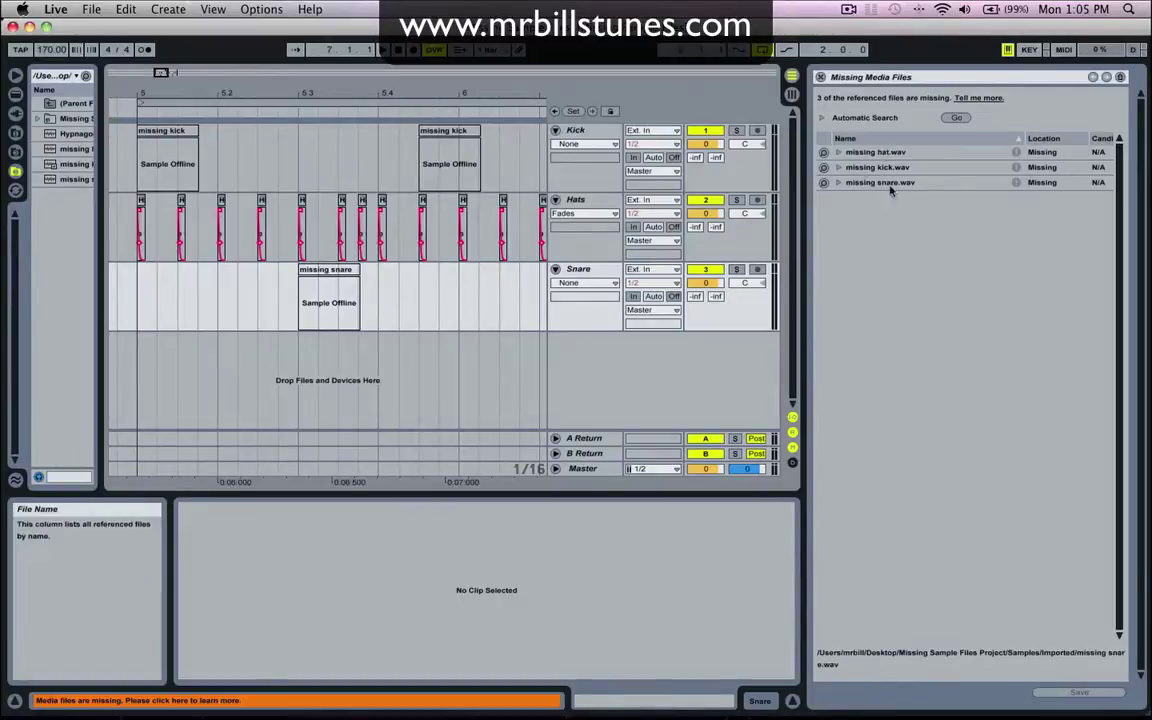
Hot-swap the missing hat.wav reference with missing hat.wav from the Desktop, declining to resolve the other missing files automatically.
drag(163, 73, 163, 72)
drag(359, 92, 313, 90)
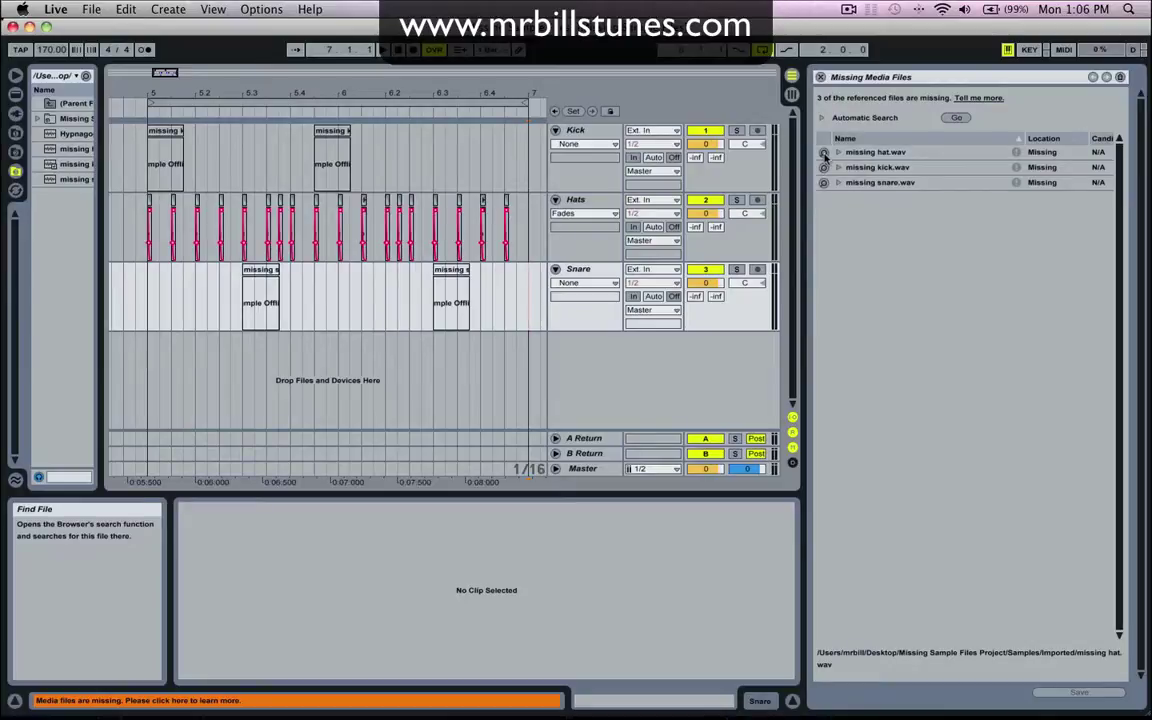
click(824, 153)
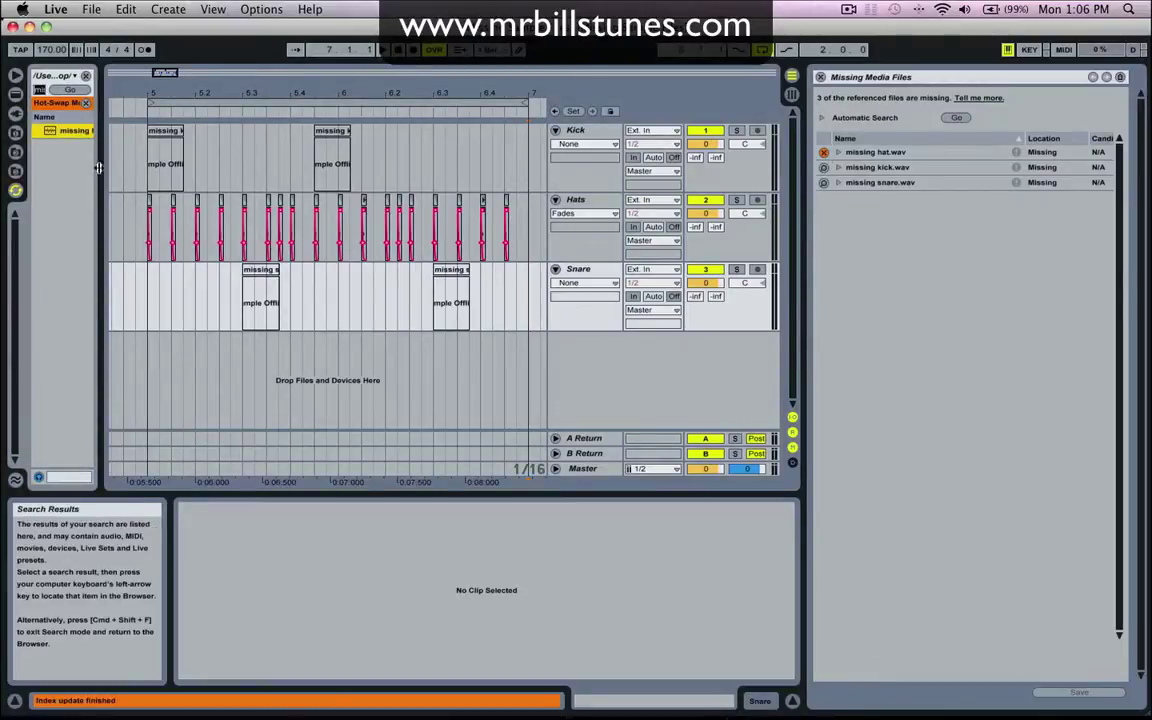
drag(103, 166, 157, 166)
click(16, 170)
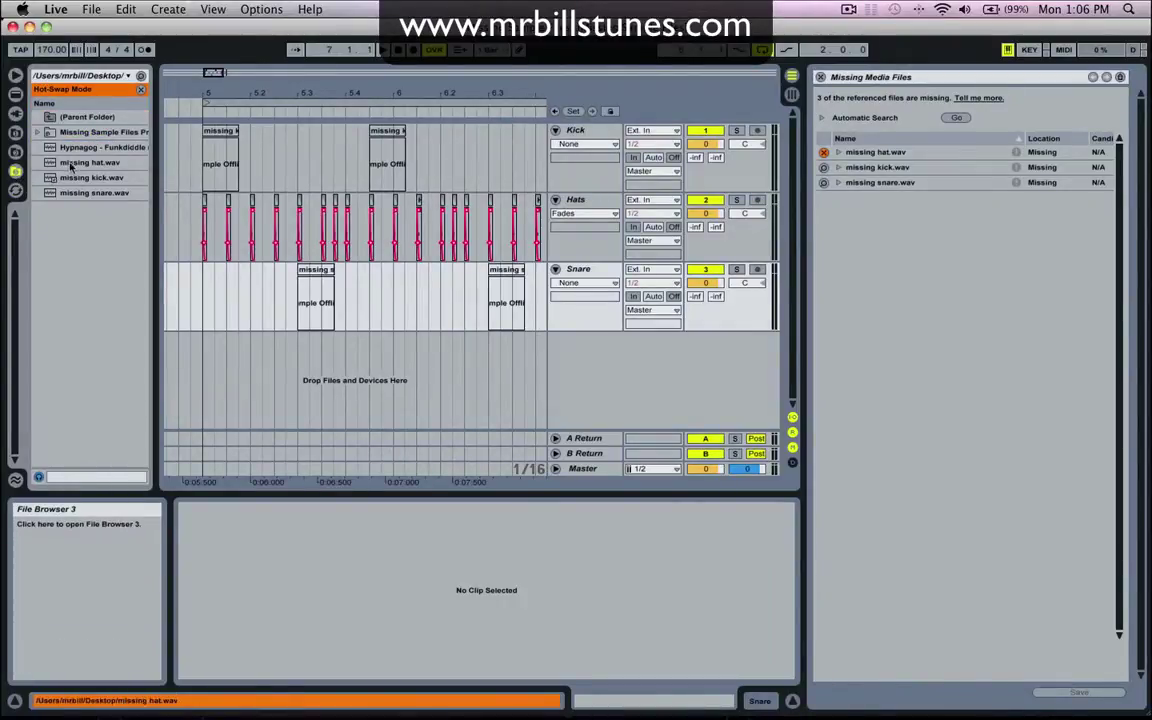
click(71, 167)
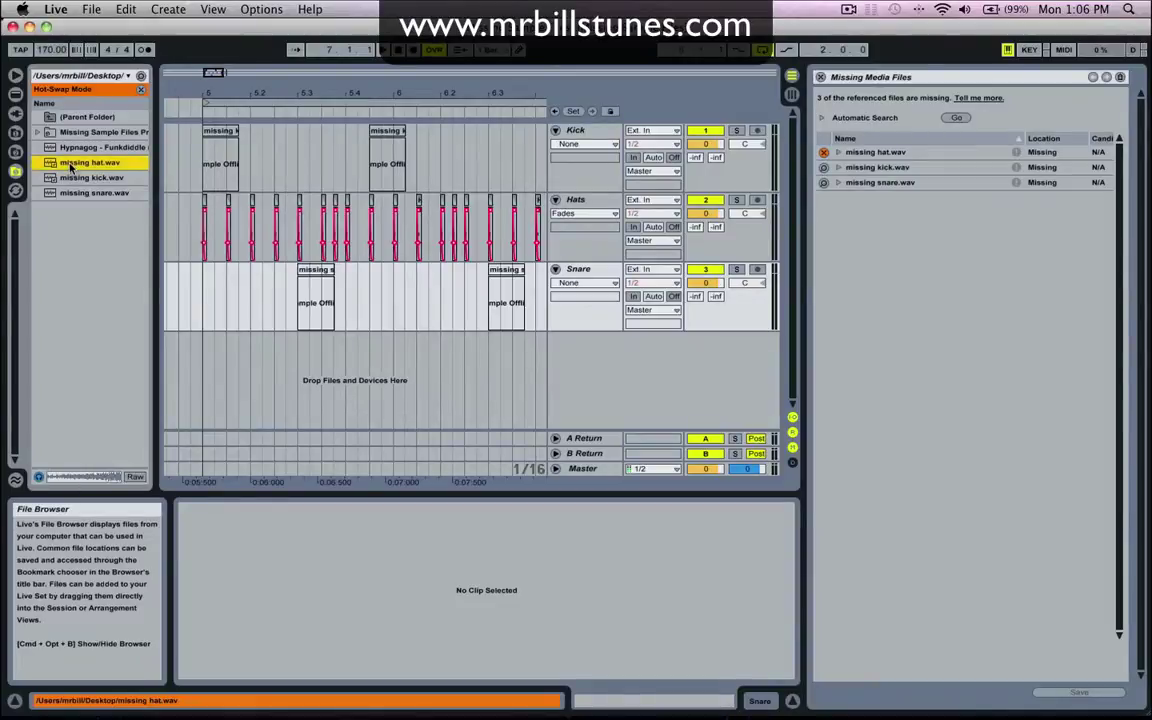
drag(157, 176, 229, 176)
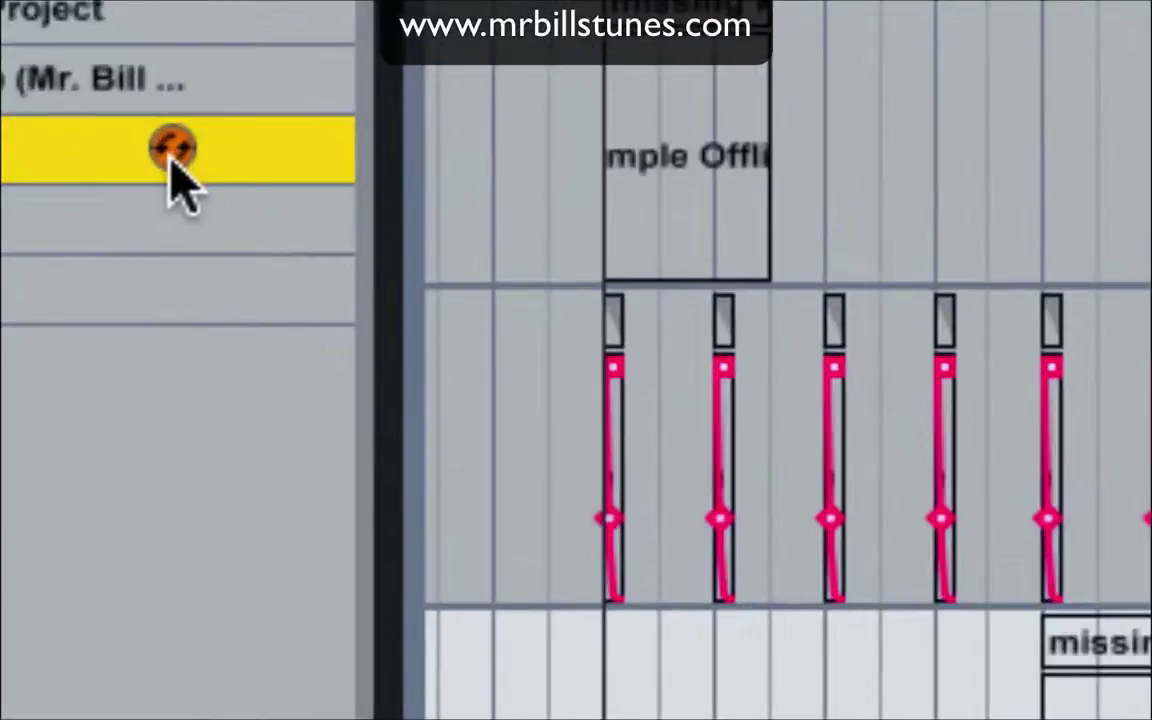
click(174, 148)
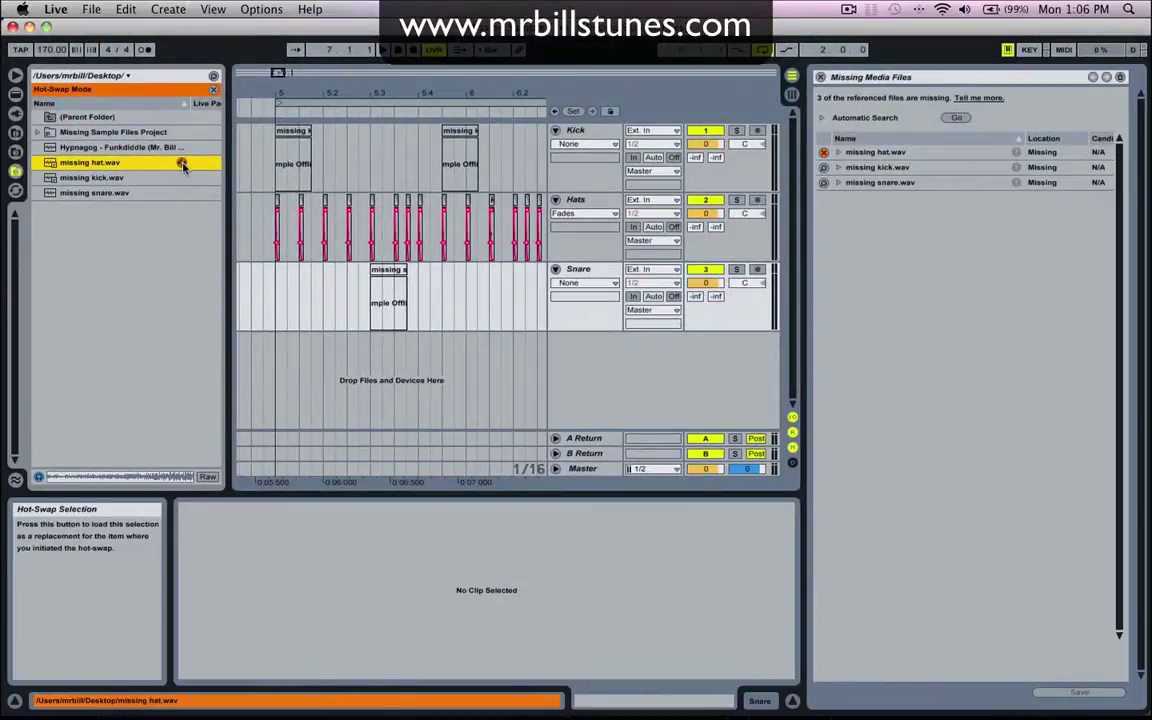
click(182, 165)
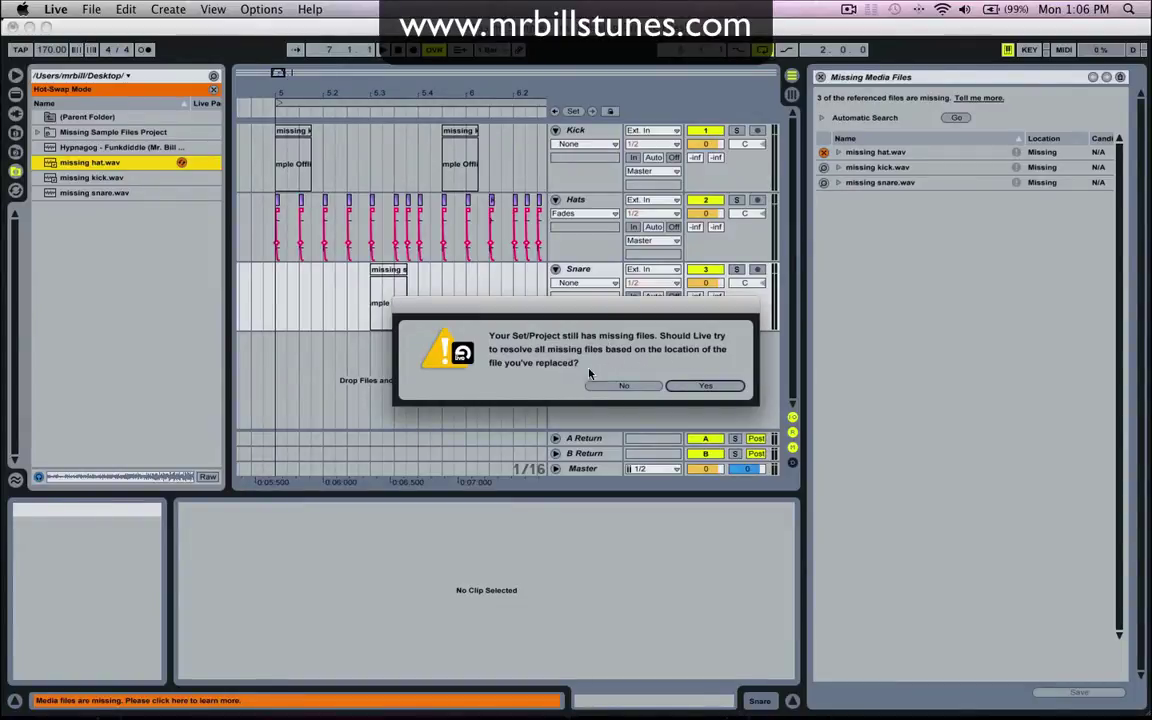
click(616, 388)
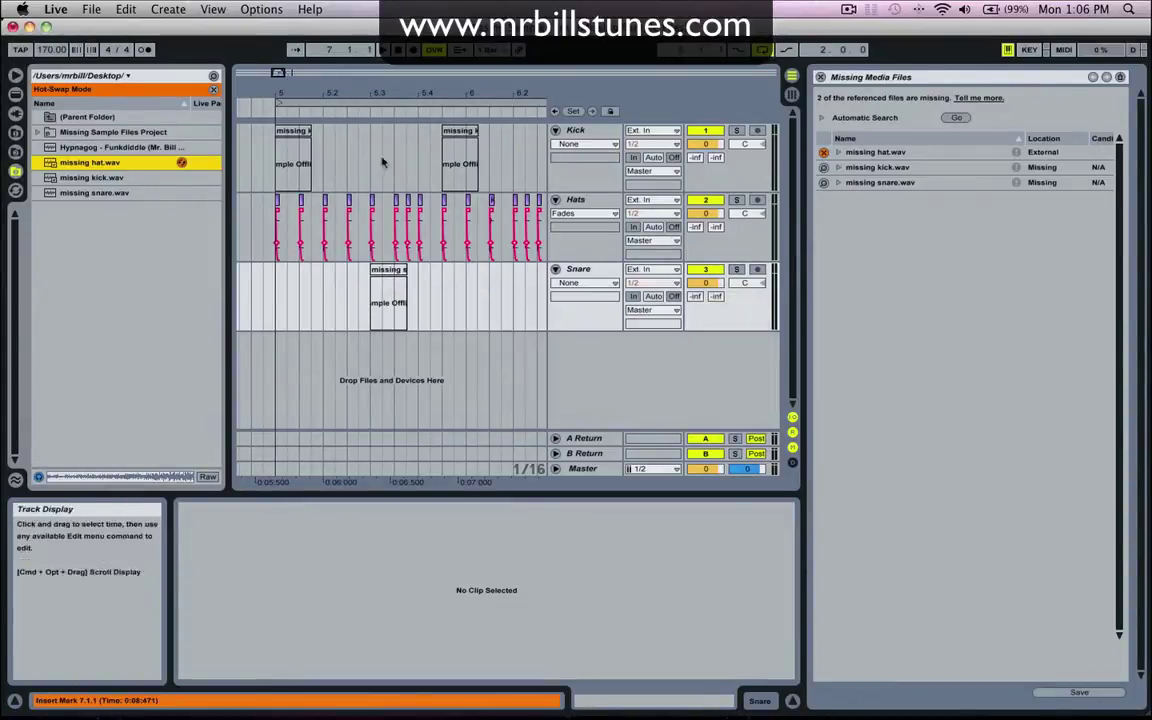
Hot-swap missing kick.wav with the Desktop copy and let Live resolve the remaining missing files from that location.
drag(378, 95, 430, 108)
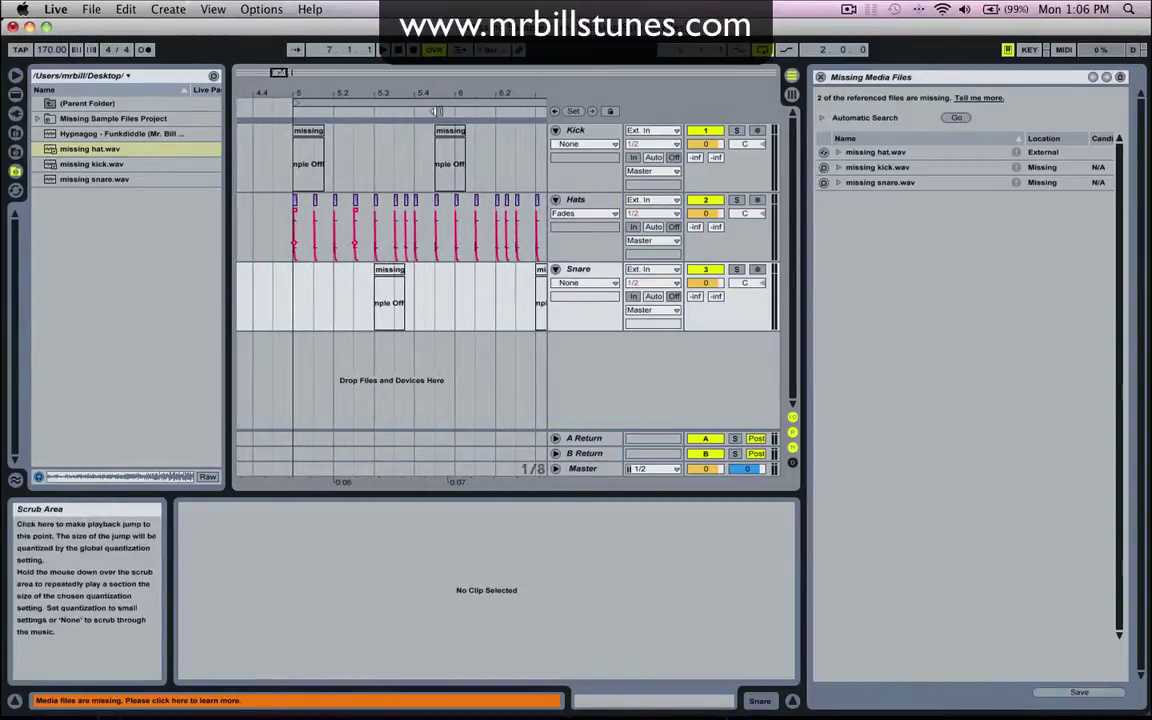
click(876, 167)
click(824, 168)
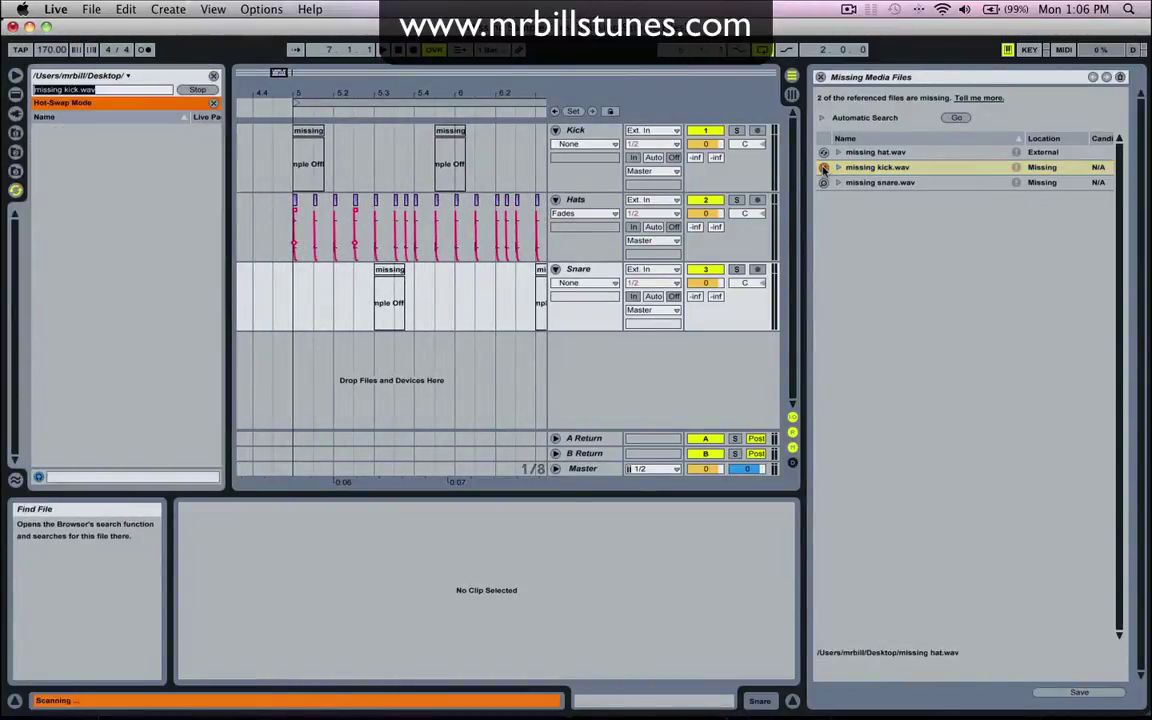
click(16, 170)
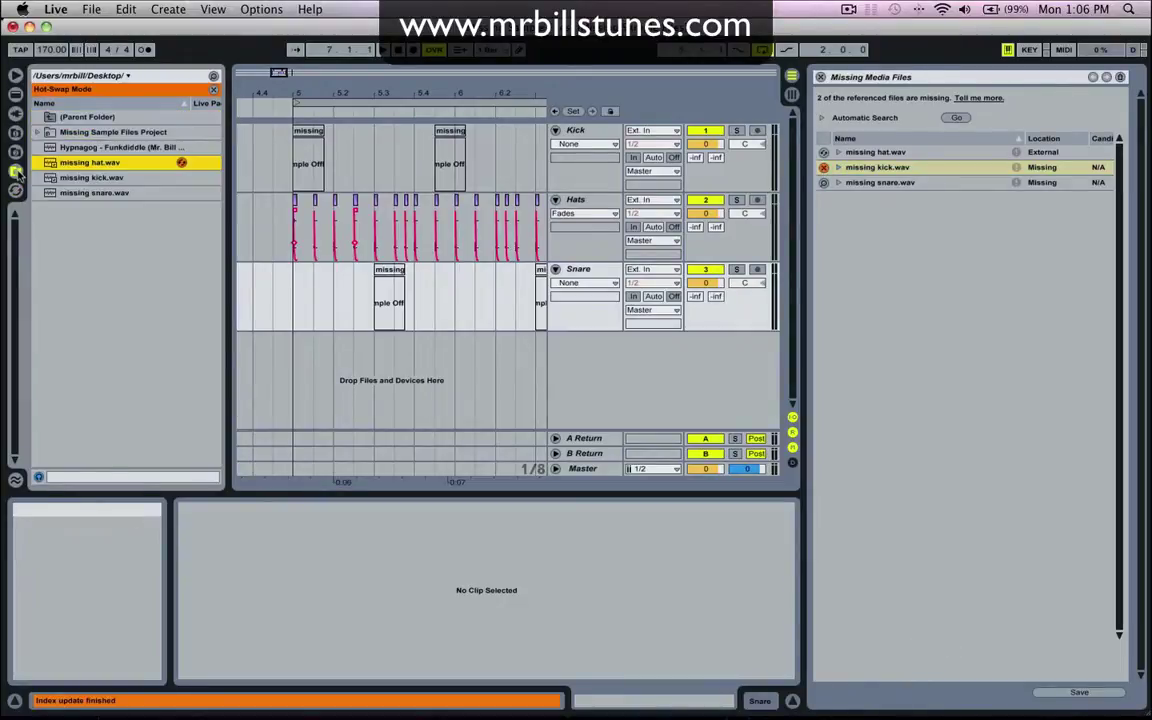
click(101, 179)
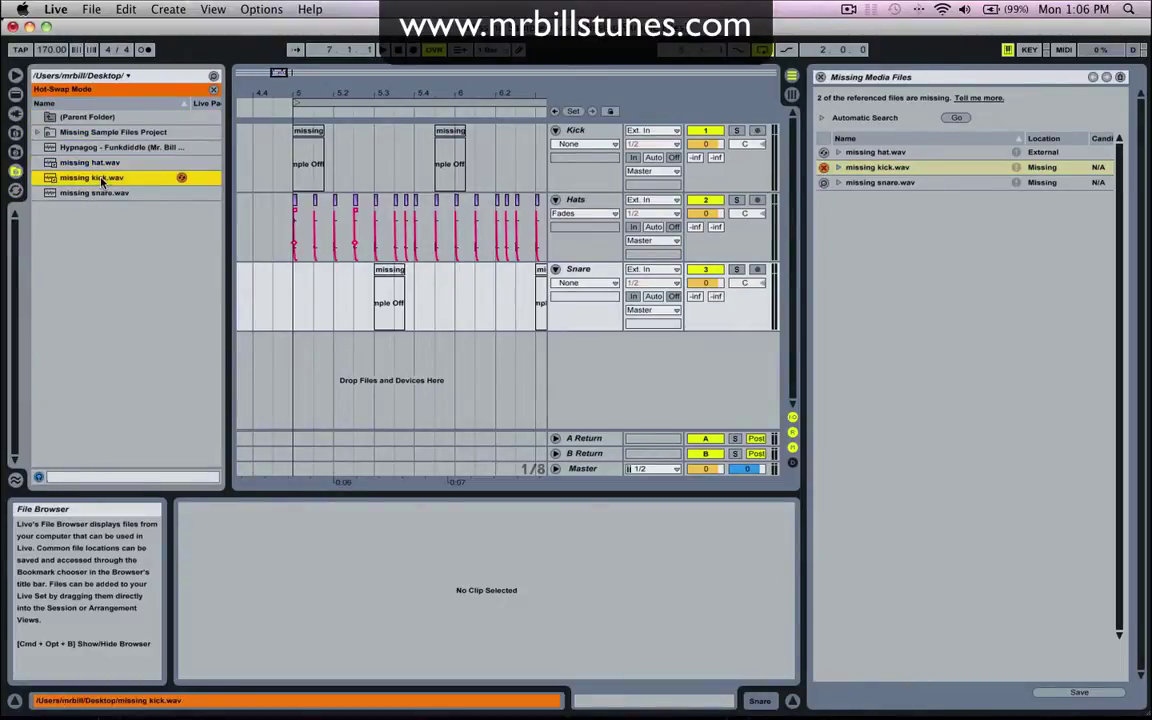
click(182, 179)
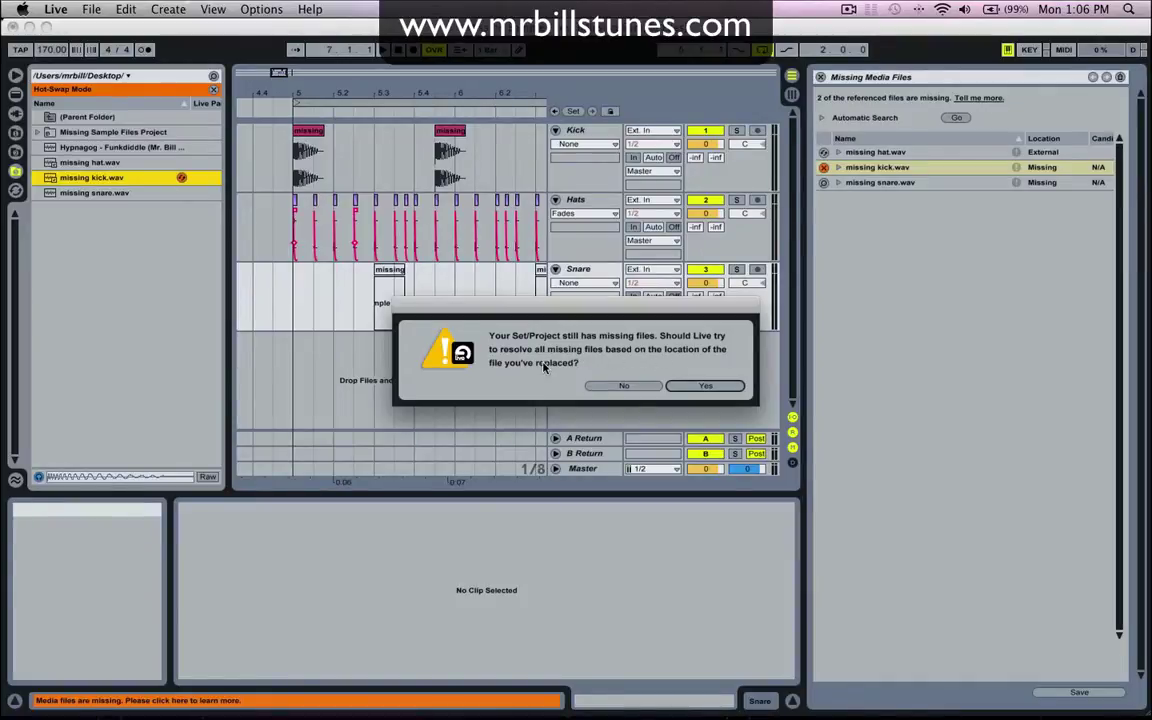
click(700, 386)
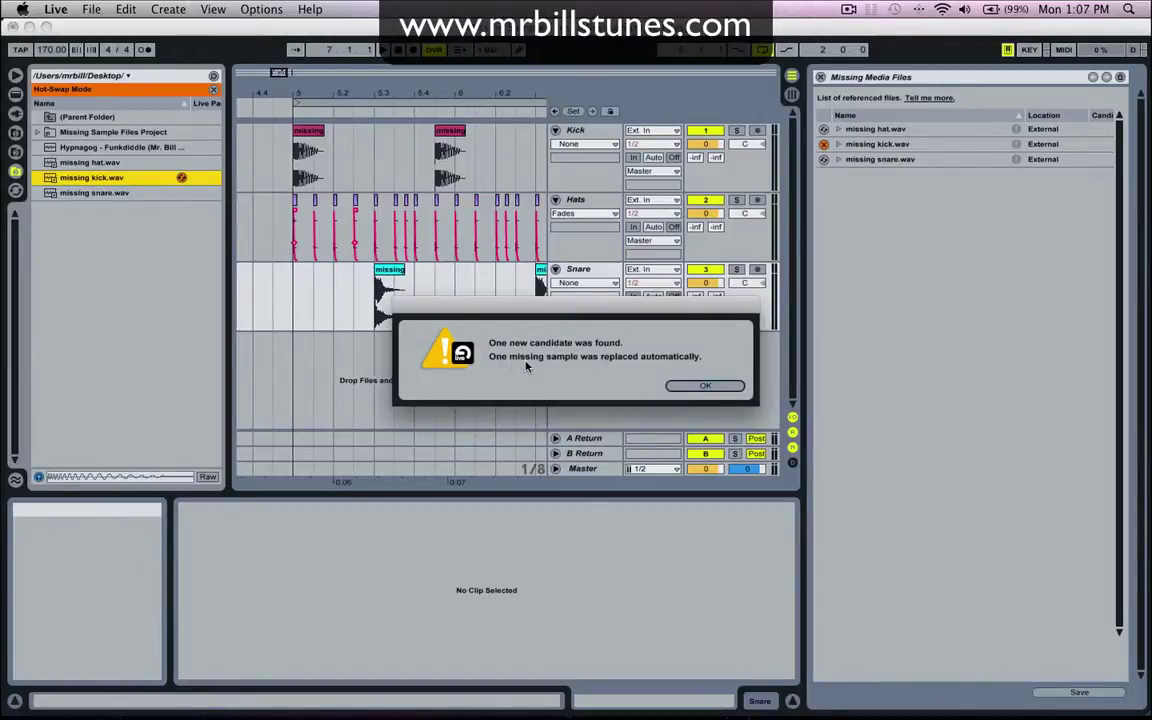
click(692, 385)
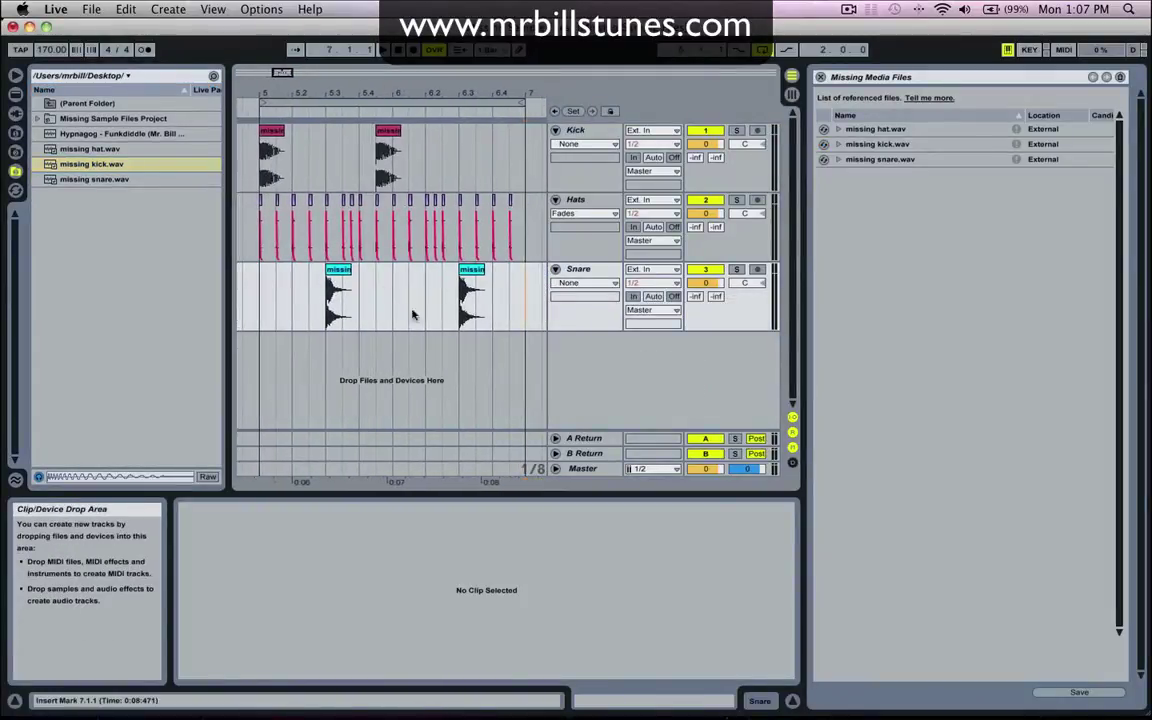
Play the arrangement from 5.1.1 to check the relinked drum samples, and stop playback.
click(262, 160)
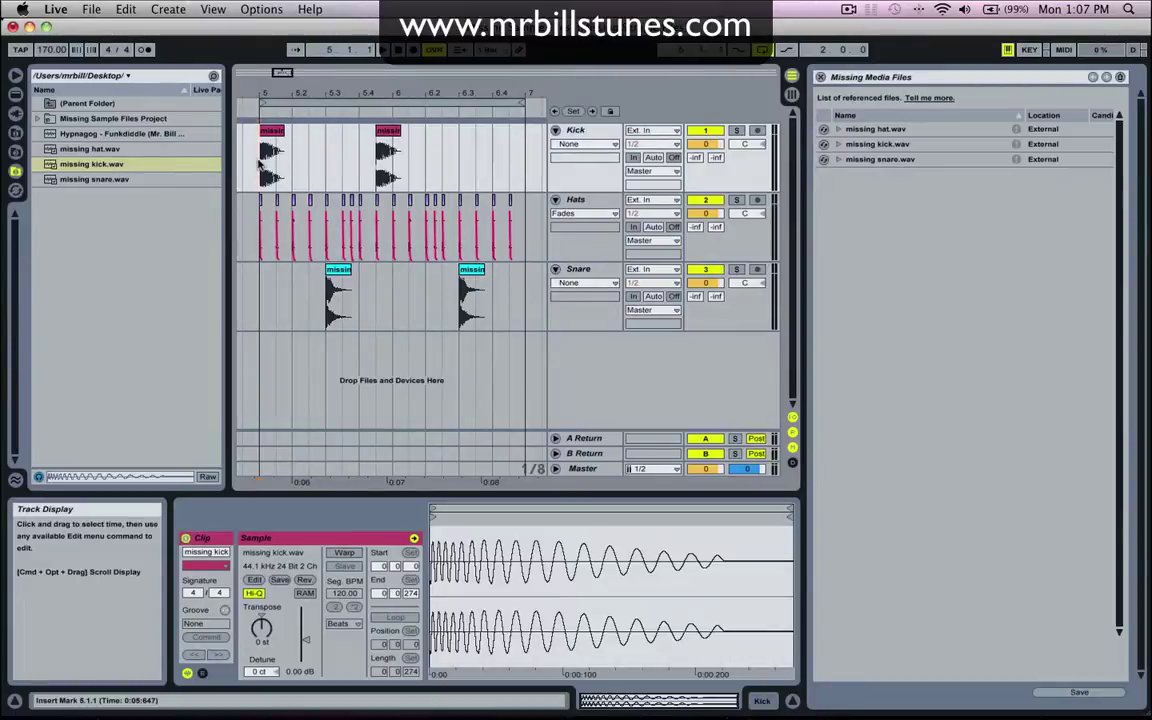
key(space)
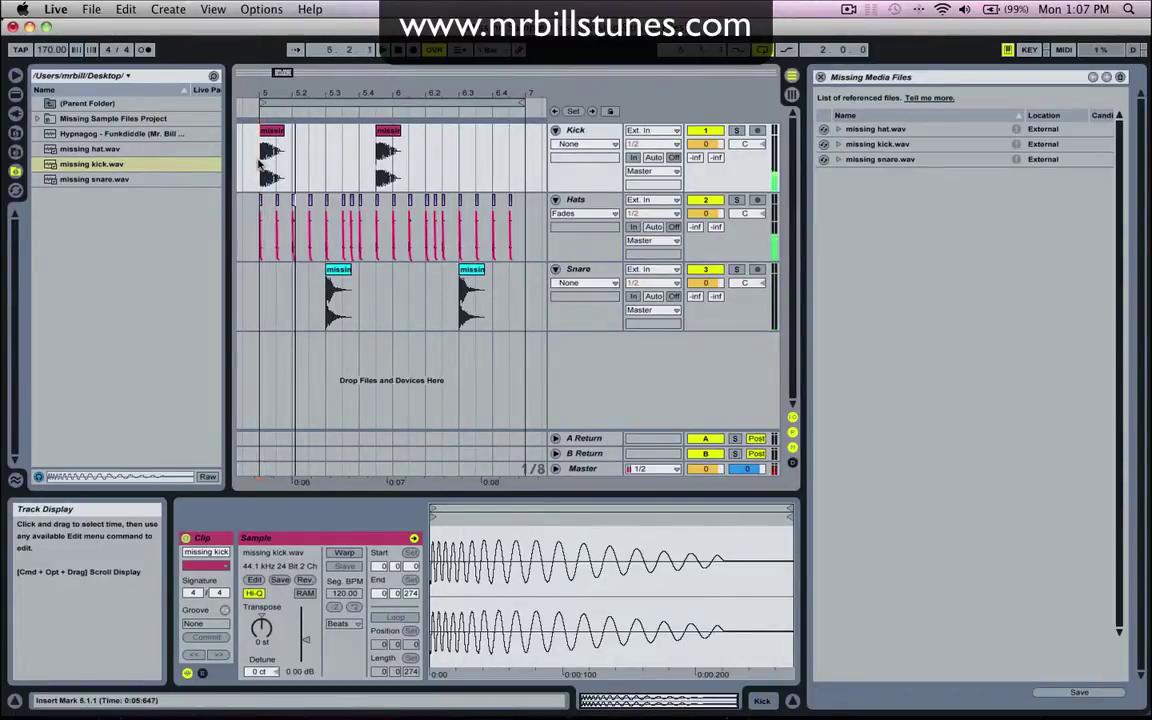
click(253, 318)
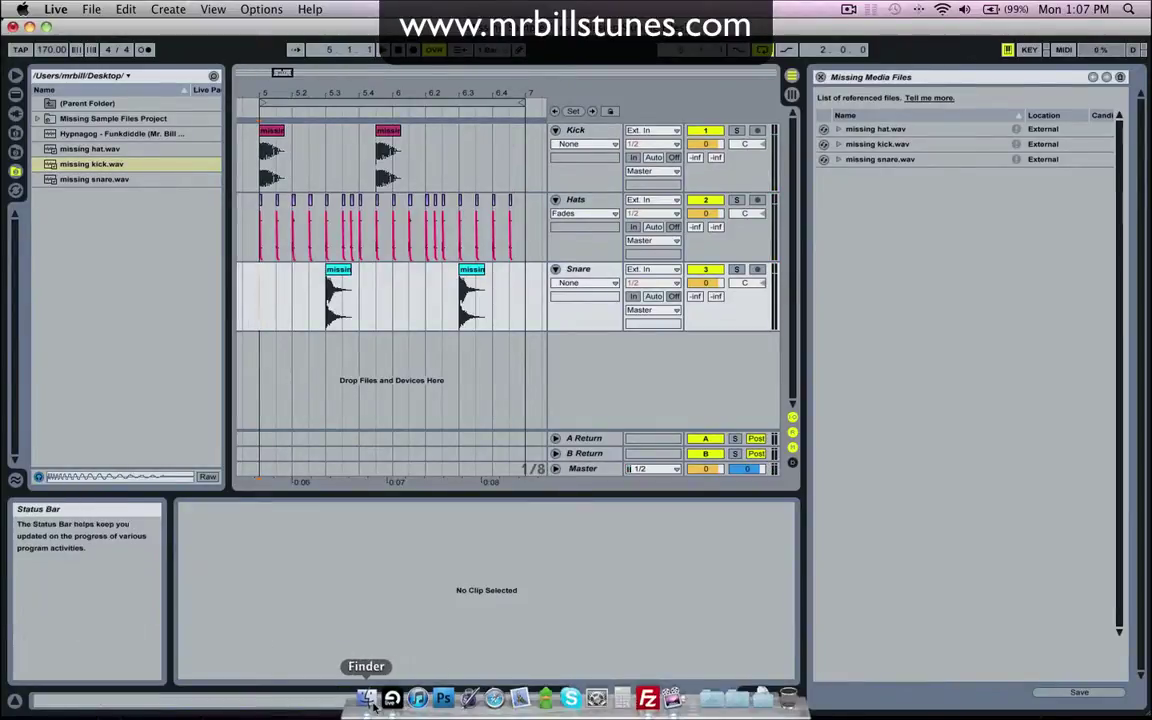
Switch to Finder and inspect the Imported folder inside the project's Samples folder, then collapse Samples again.
click(367, 701)
scroll(448, 418, left, 5)
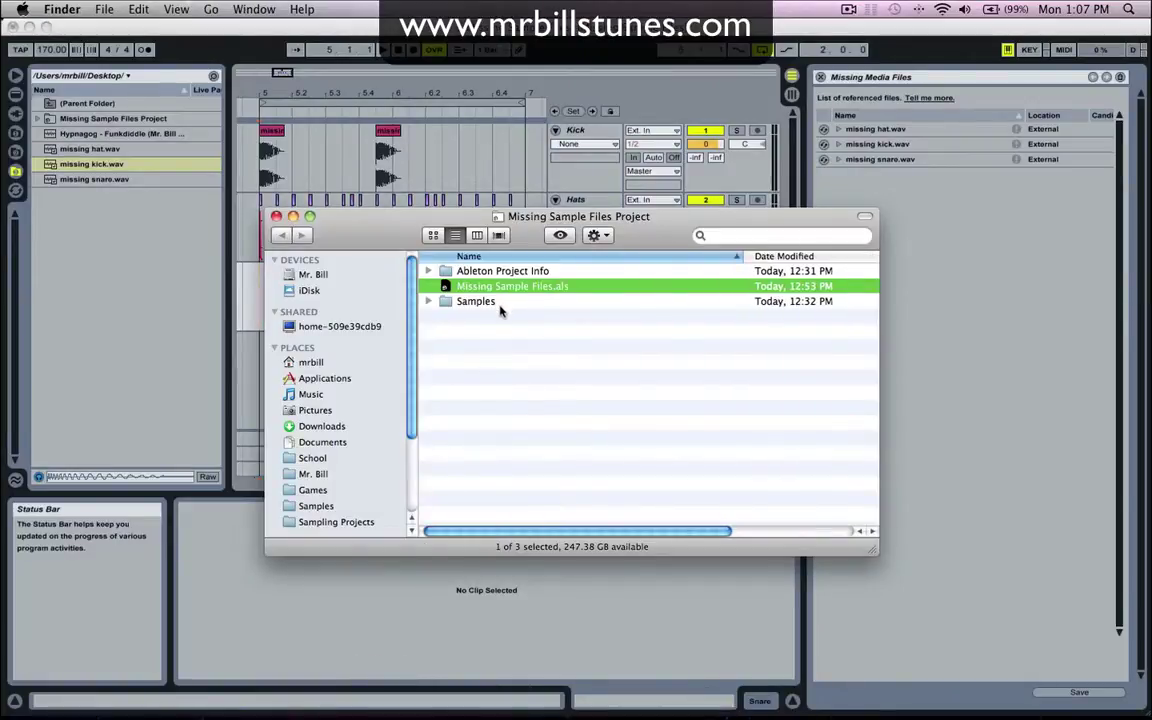
click(484, 302)
key(Right)
key(Down)
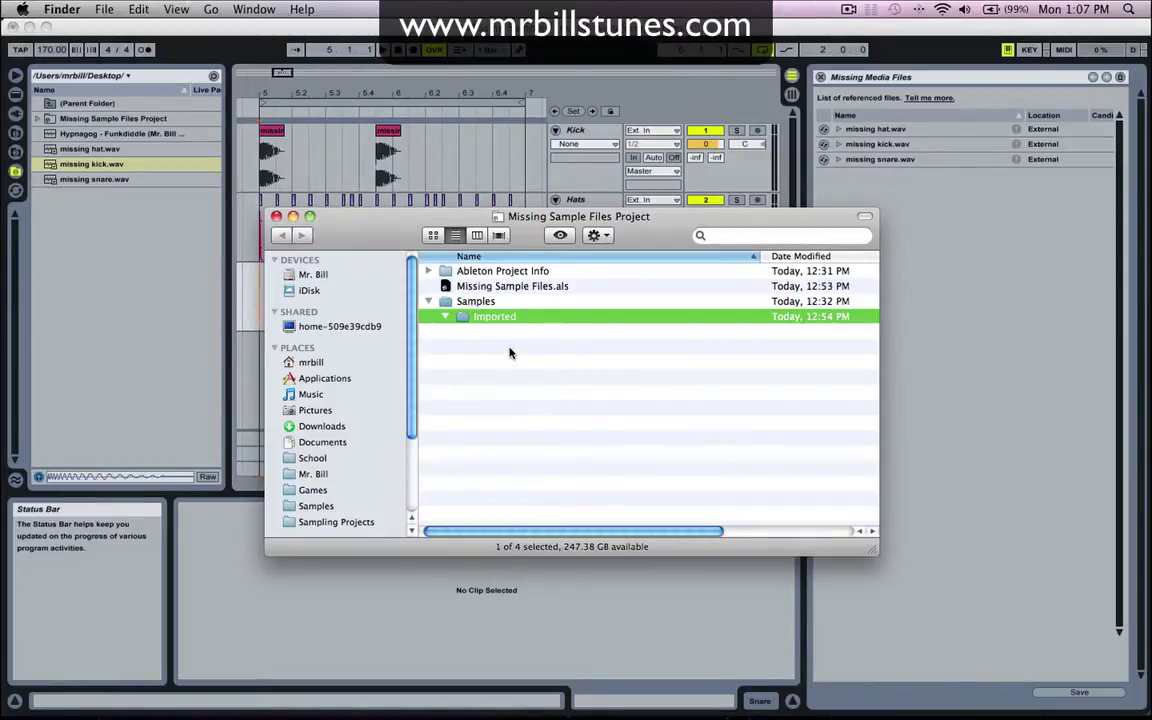
key(Up)
key(Left)
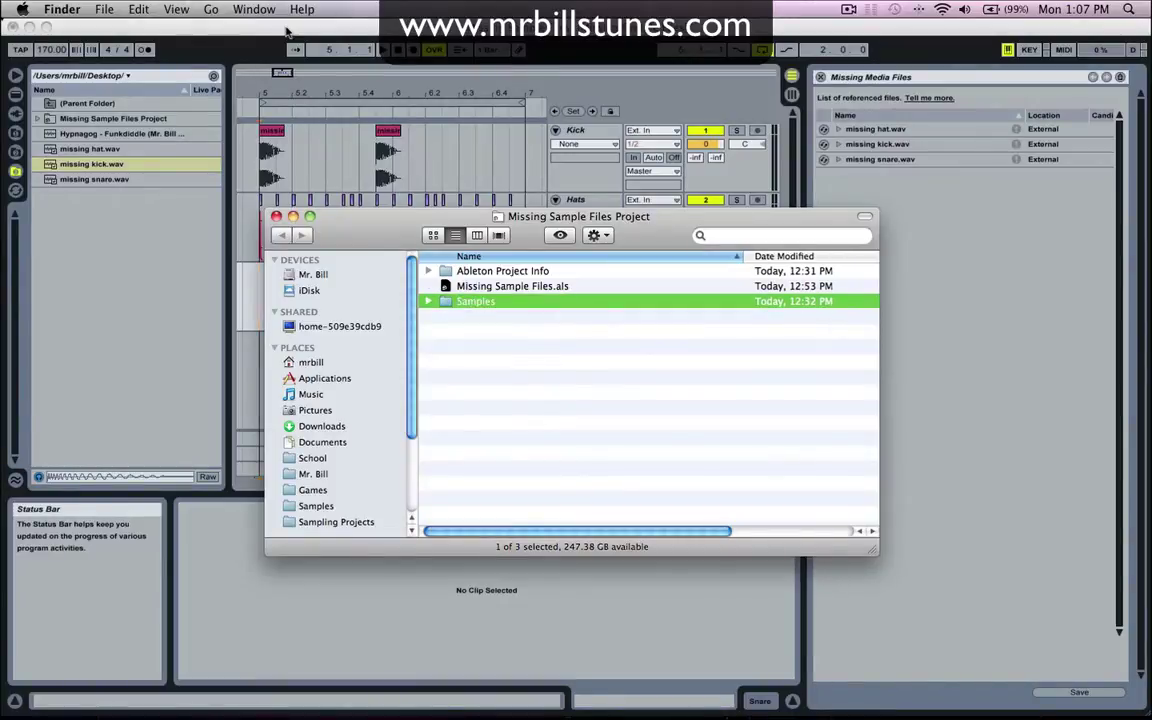
Return to Ableton Live and run Collect All and Save on the set, confirming the collection of external files.
click(287, 33)
click(91, 9)
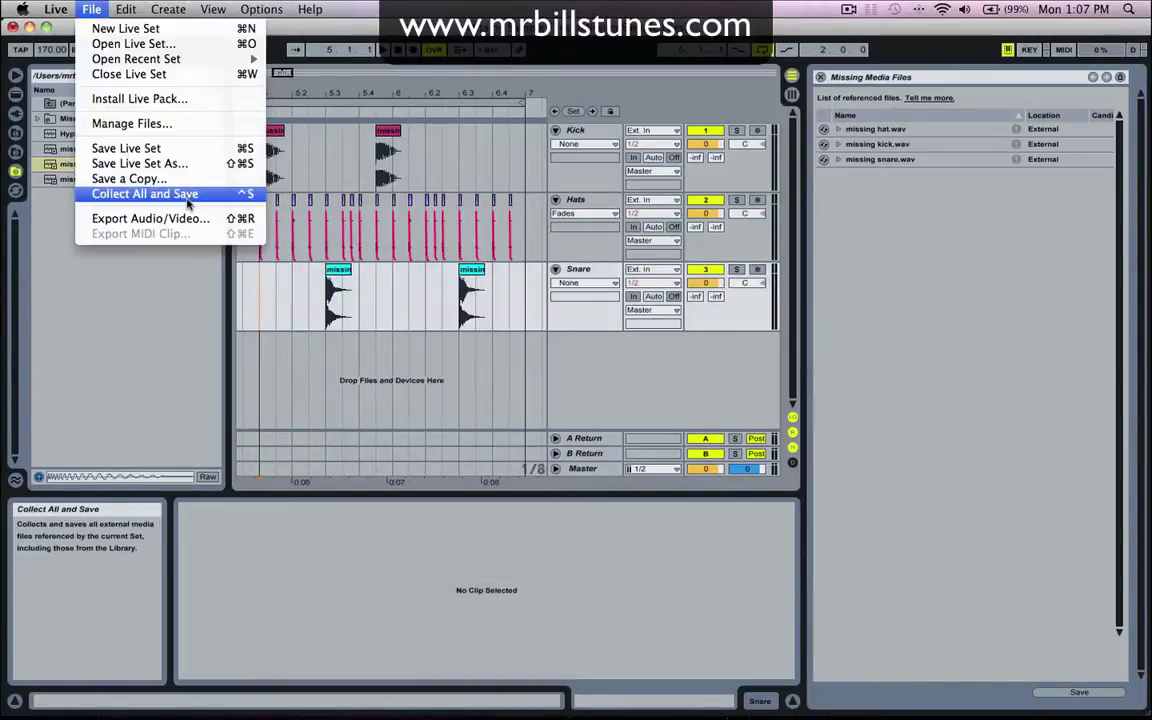
click(187, 200)
click(688, 425)
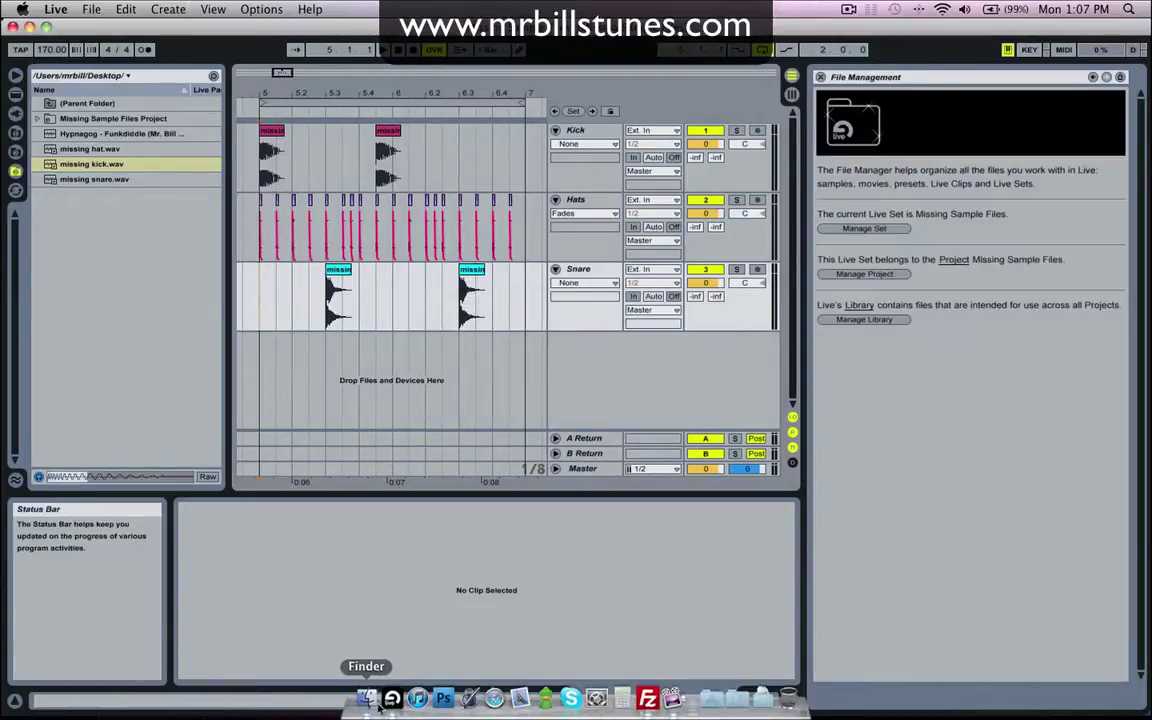
Switch to Finder, expand Samples and its Imported folder to examine the collected sample files, and return to Live.
click(370, 702)
key(Right)
key(Down)
key(Right)
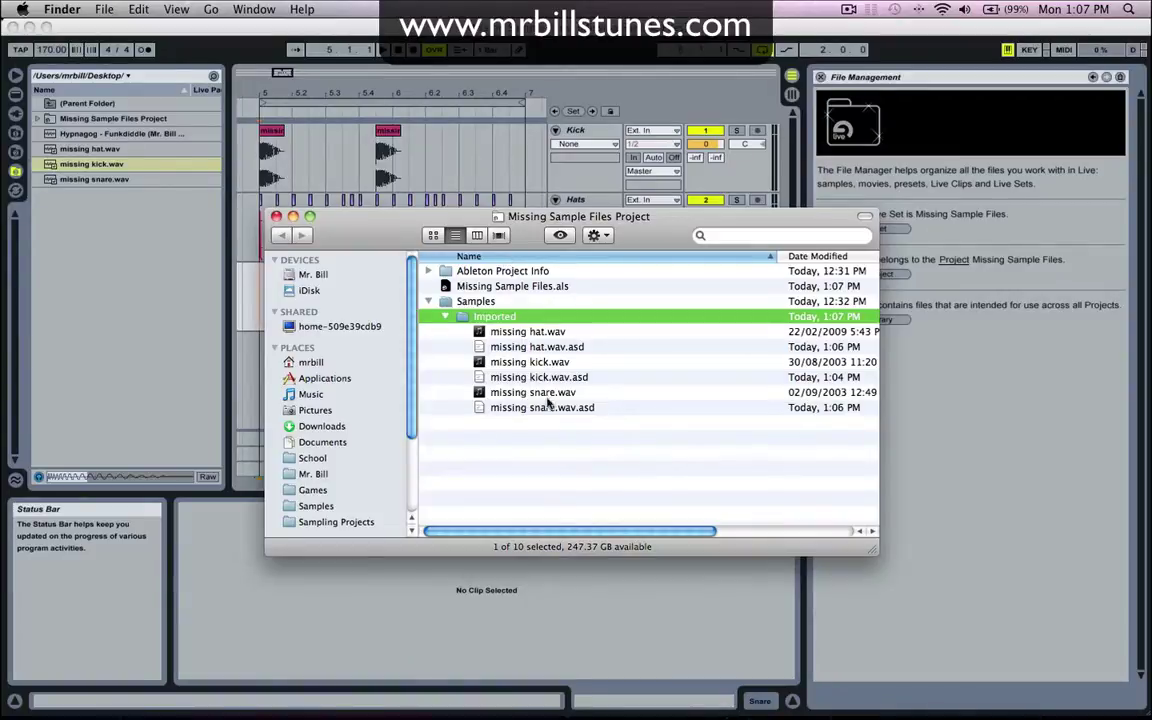
scroll(514, 391, right, 5)
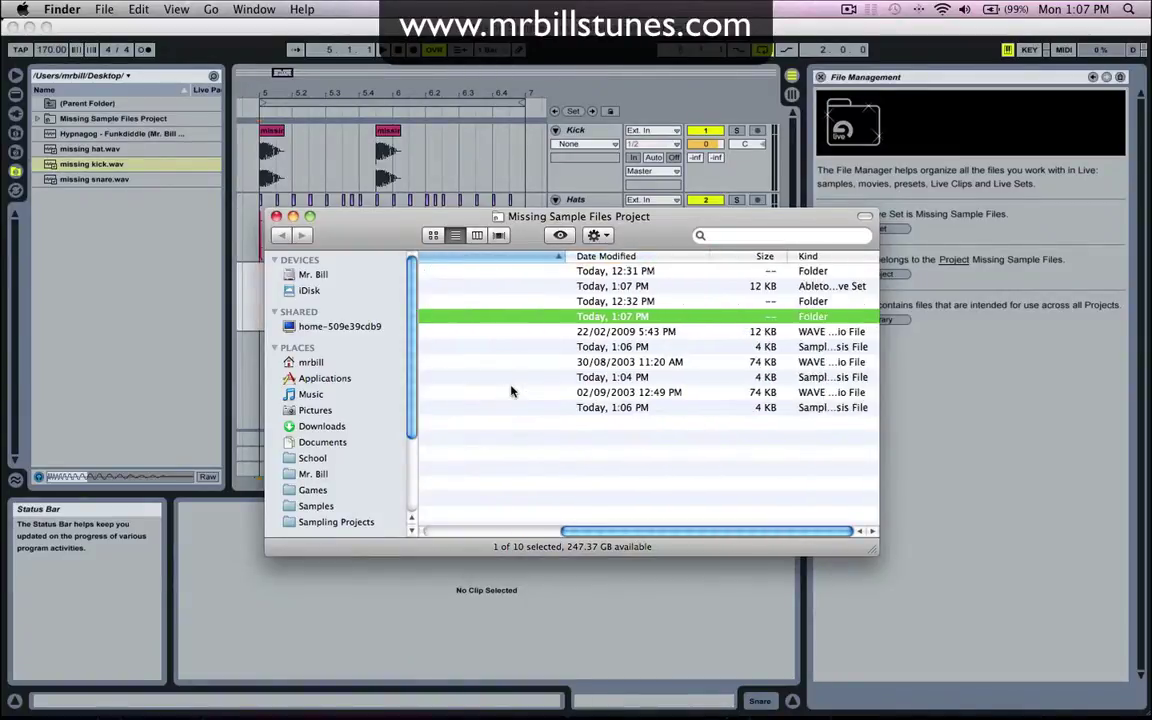
scroll(514, 395, left, 5)
click(430, 155)
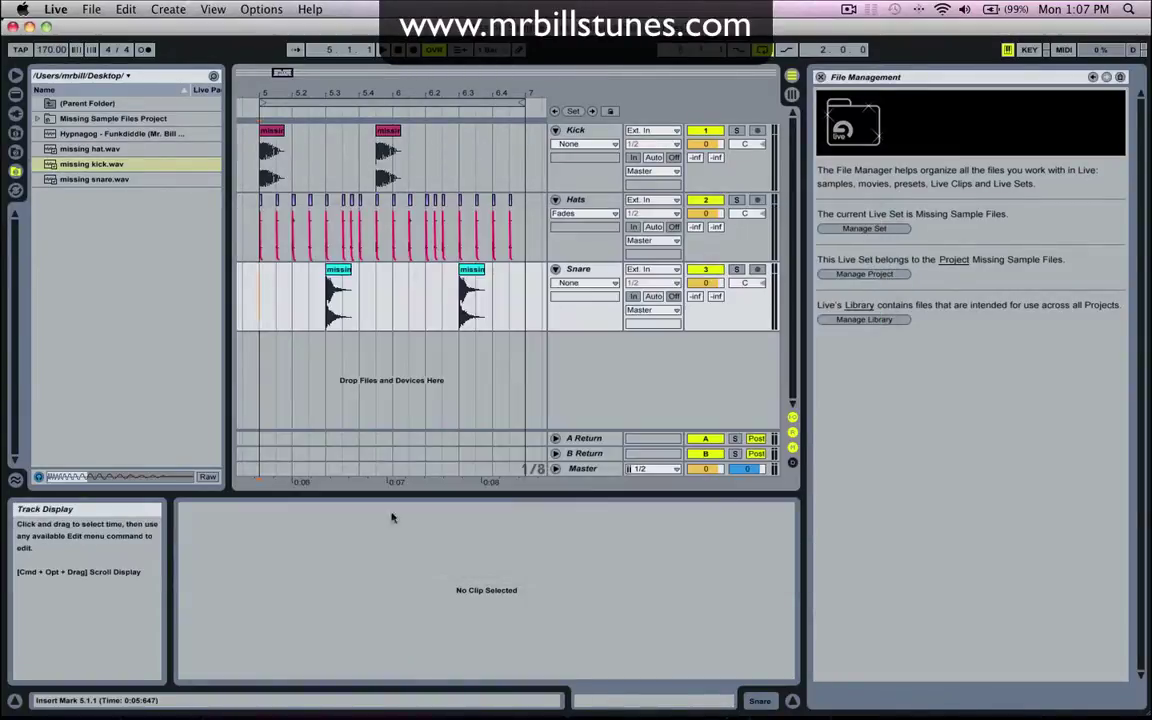
Go back to Finder and collapse the Imported and Samples folders in the project listing.
click(364, 706)
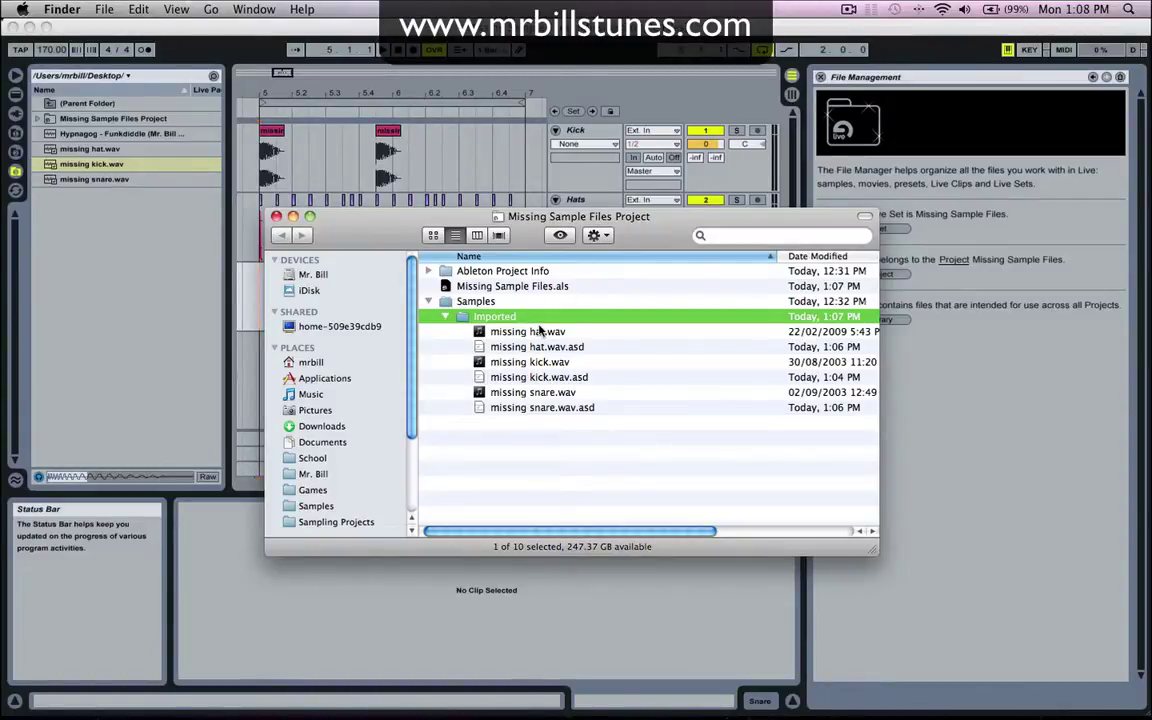
key(Left)
key(Left)
key(Left)
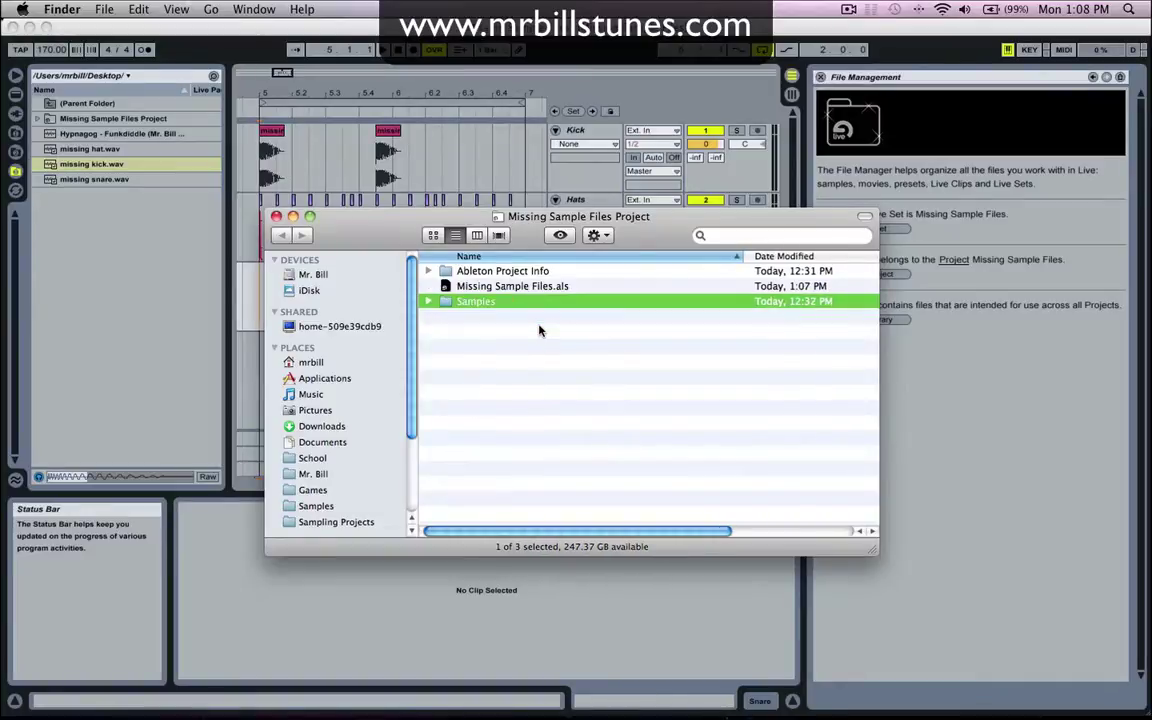
Return to Ableton Live and check which shortcut is assigned to Collect All and Save.
key(super+Tab)
click(97, 9)
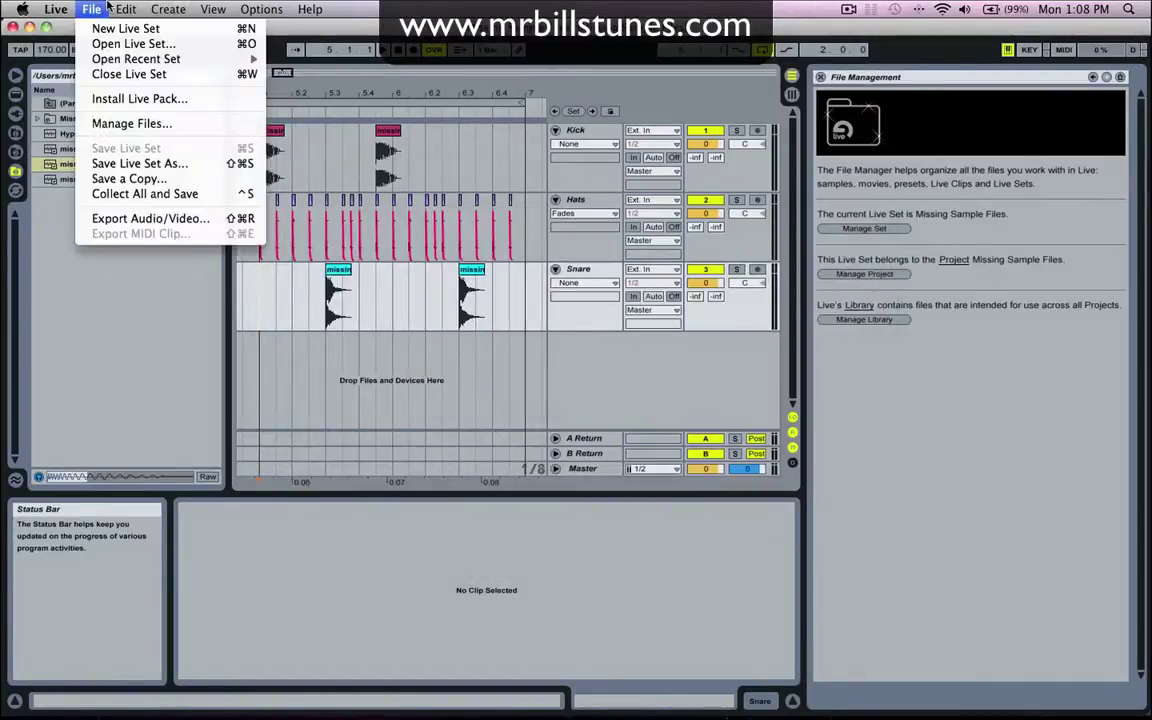
click(324, 344)
Switch to System Preferences, examine Live's Collect All and Save entry among the application keyboard shortcuts, and close the window.
mouse_move(441, 717)
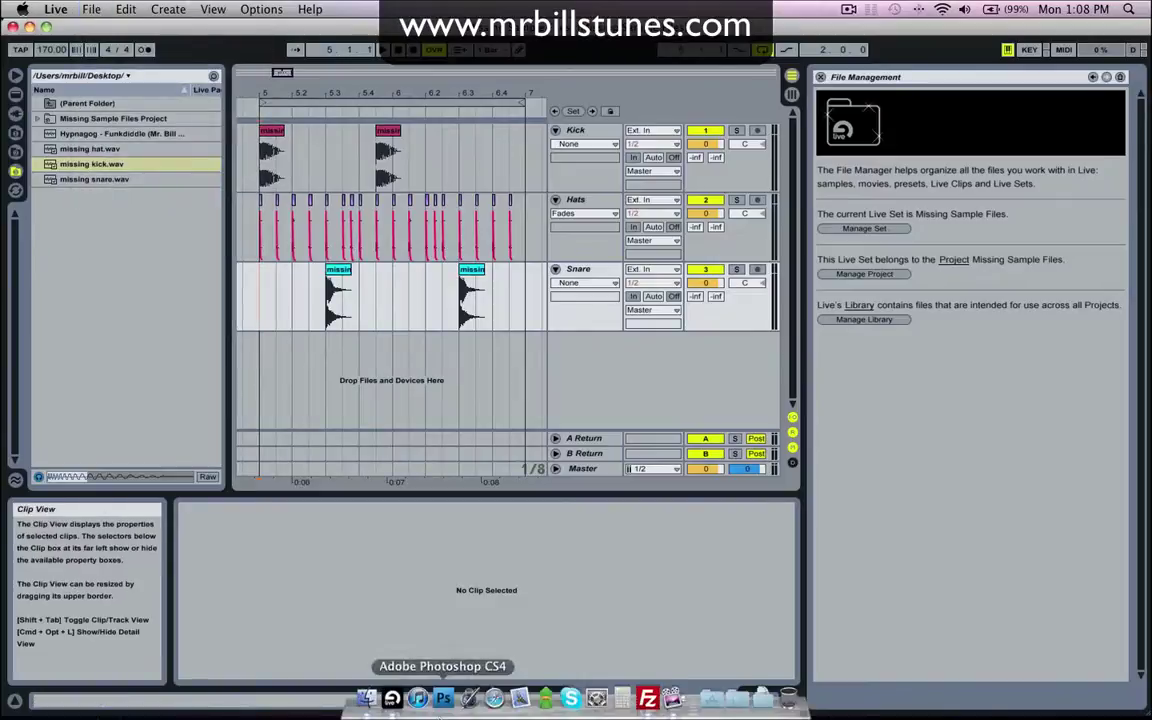
click(596, 699)
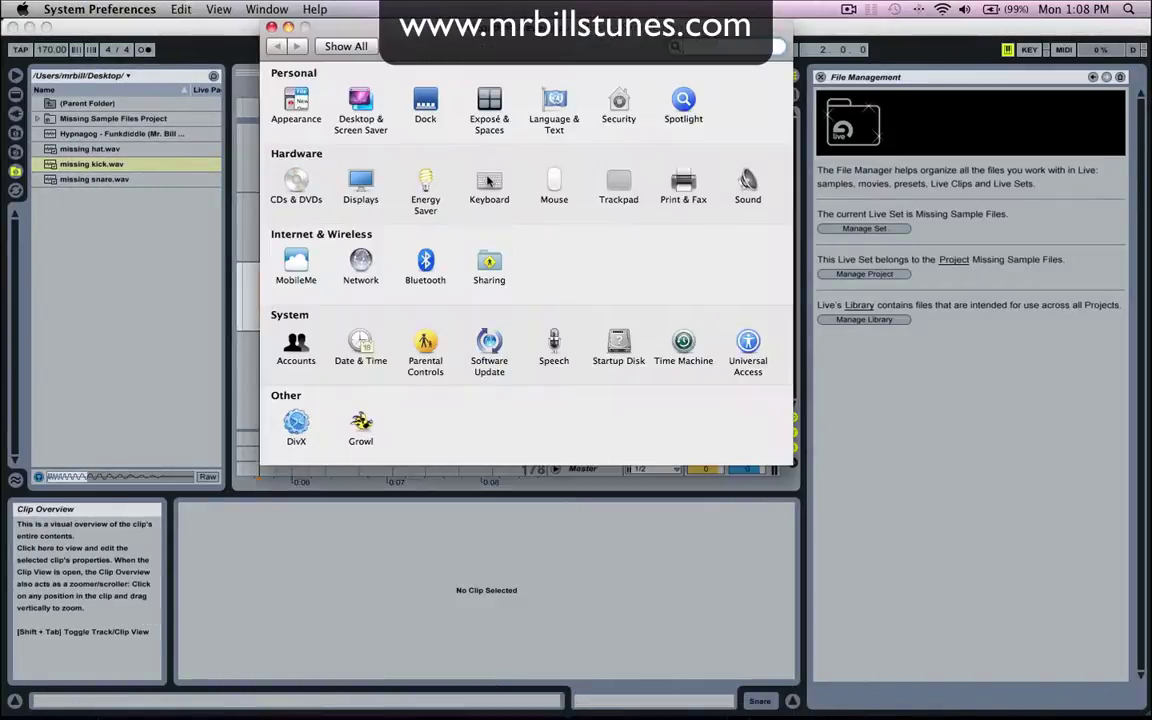
click(487, 181)
click(345, 289)
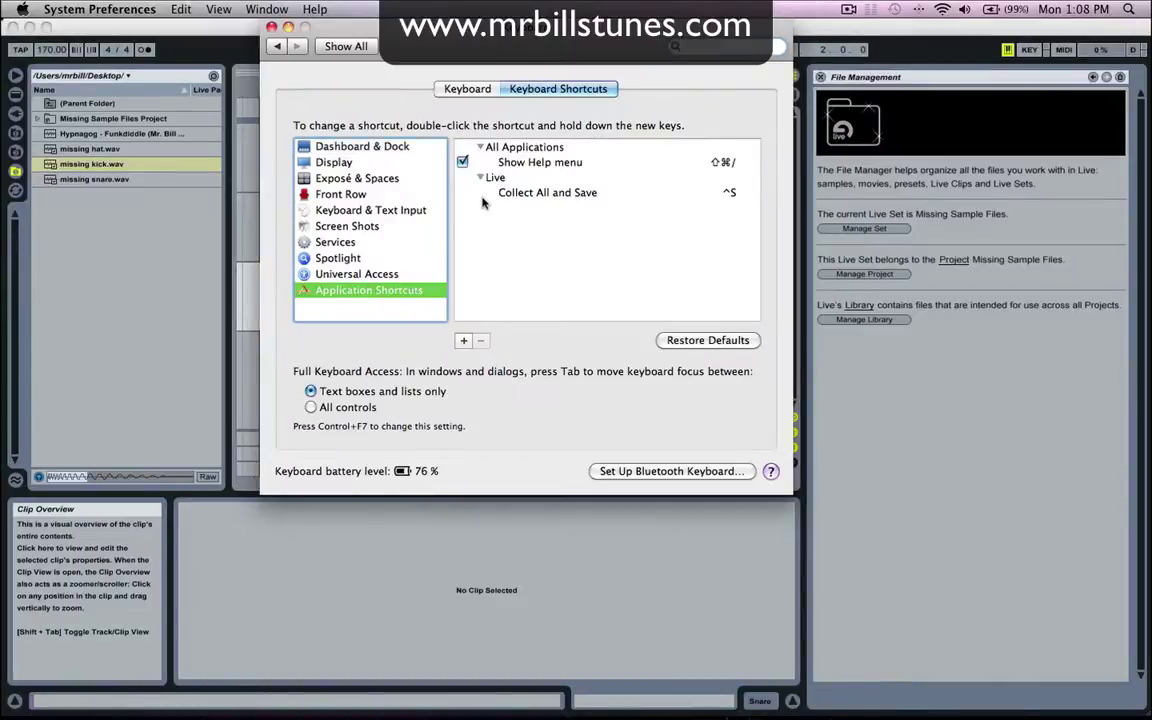
click(505, 179)
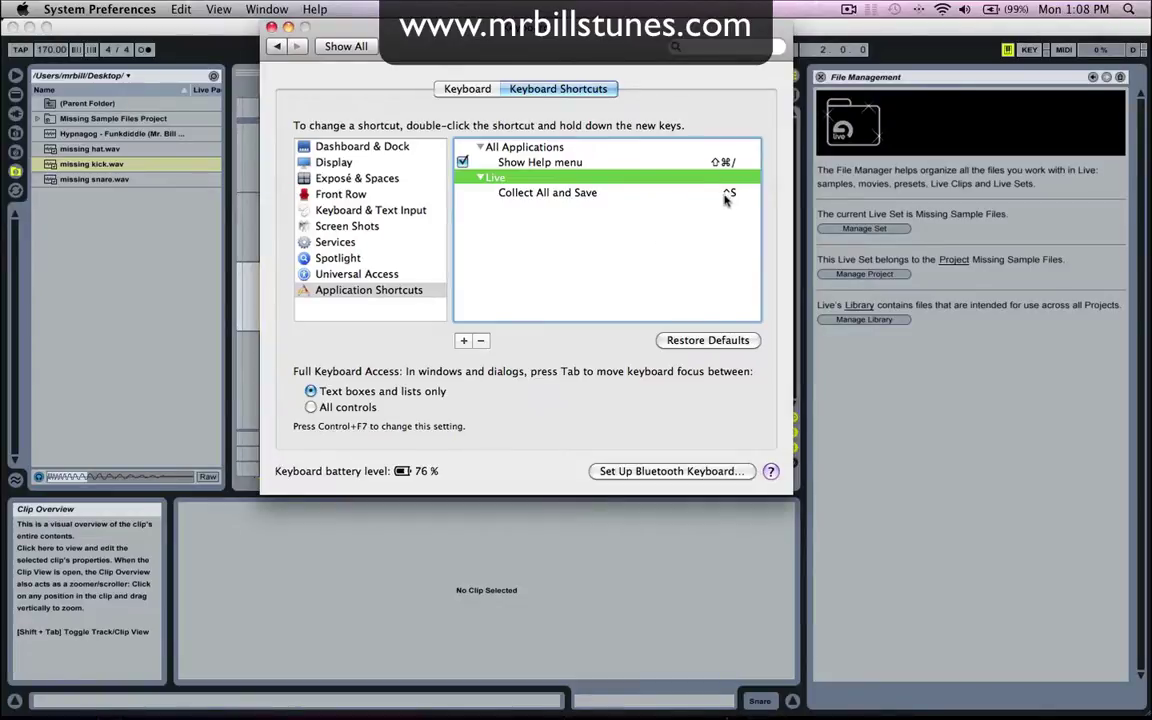
click(271, 28)
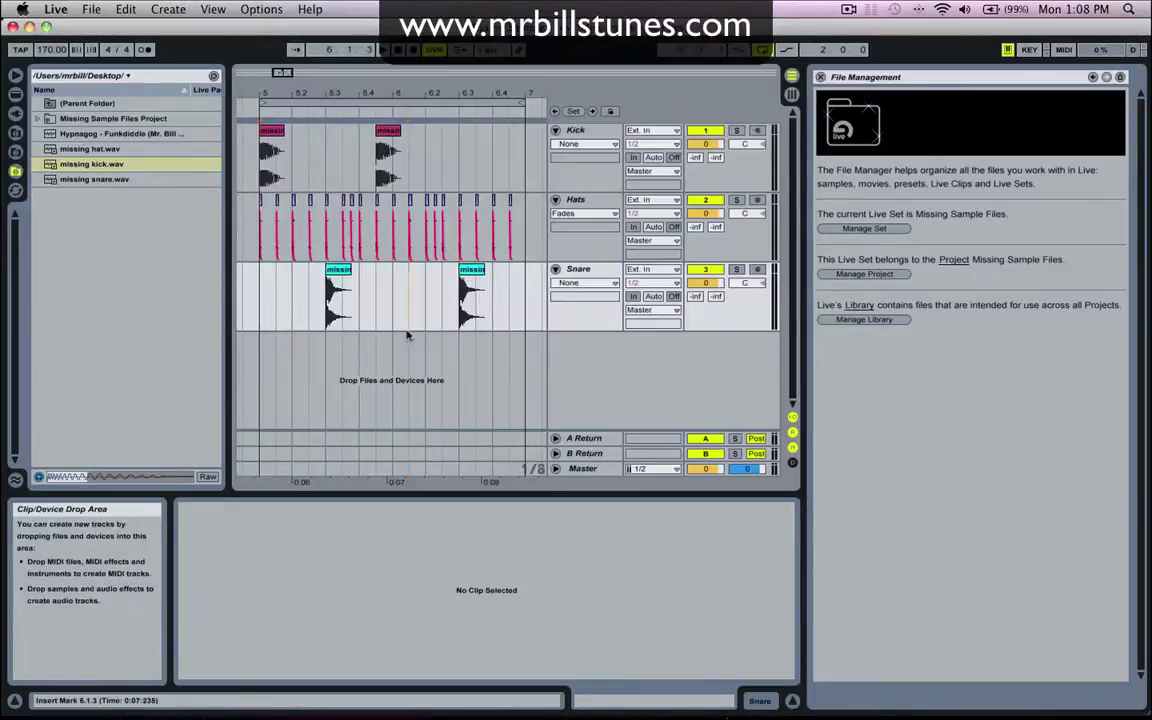
Run Collect All and Save in Live, accepting files from the Library, other Projects and elsewhere but no factory files.
key(alt+super+s)
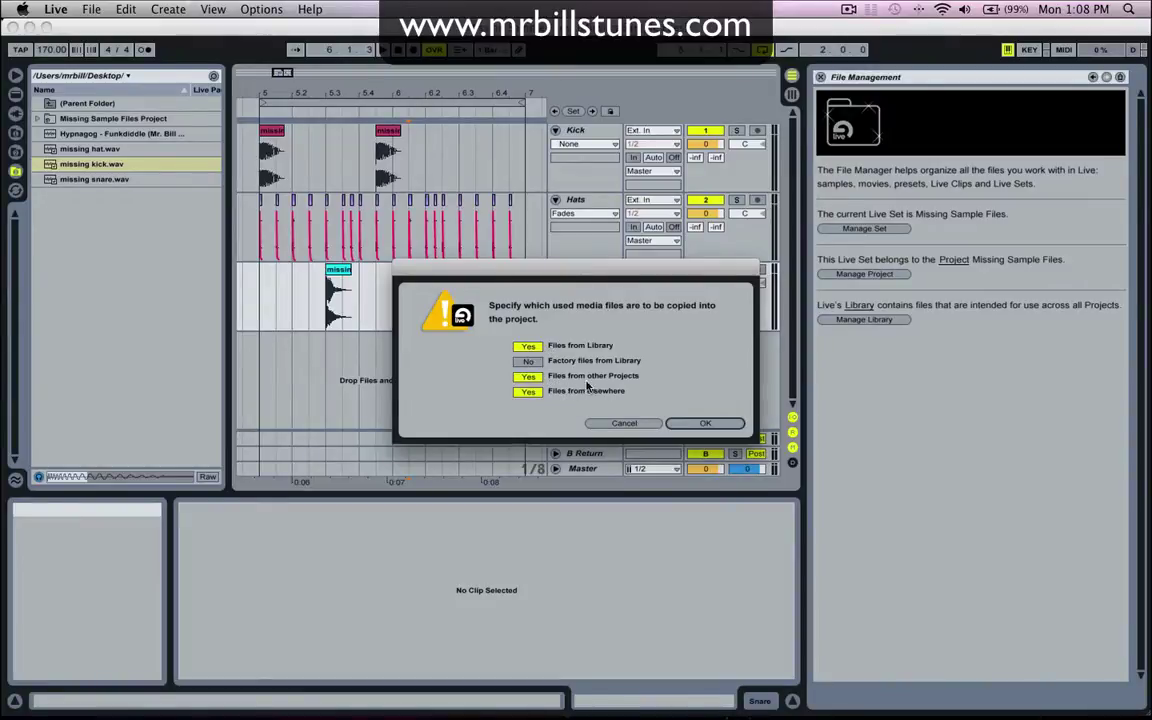
key(Return)
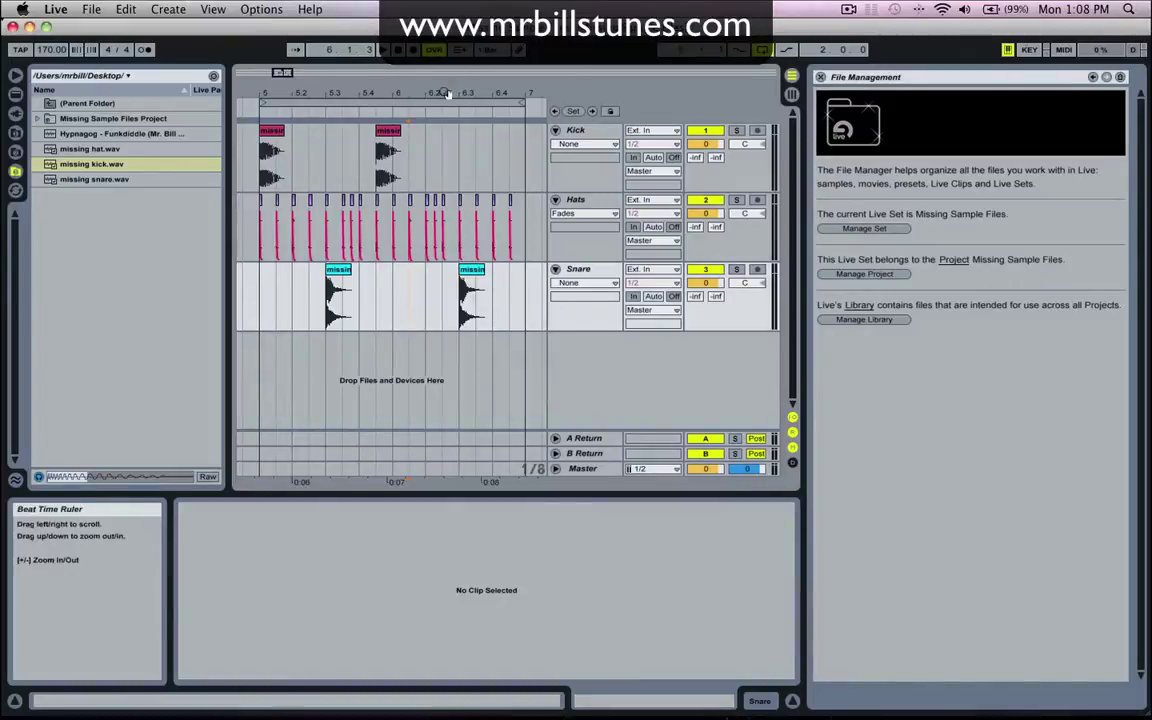
Replace the kick clips on the Kick track with missing kick.wav from the Desktop folder.
drag(450, 94, 434, 91)
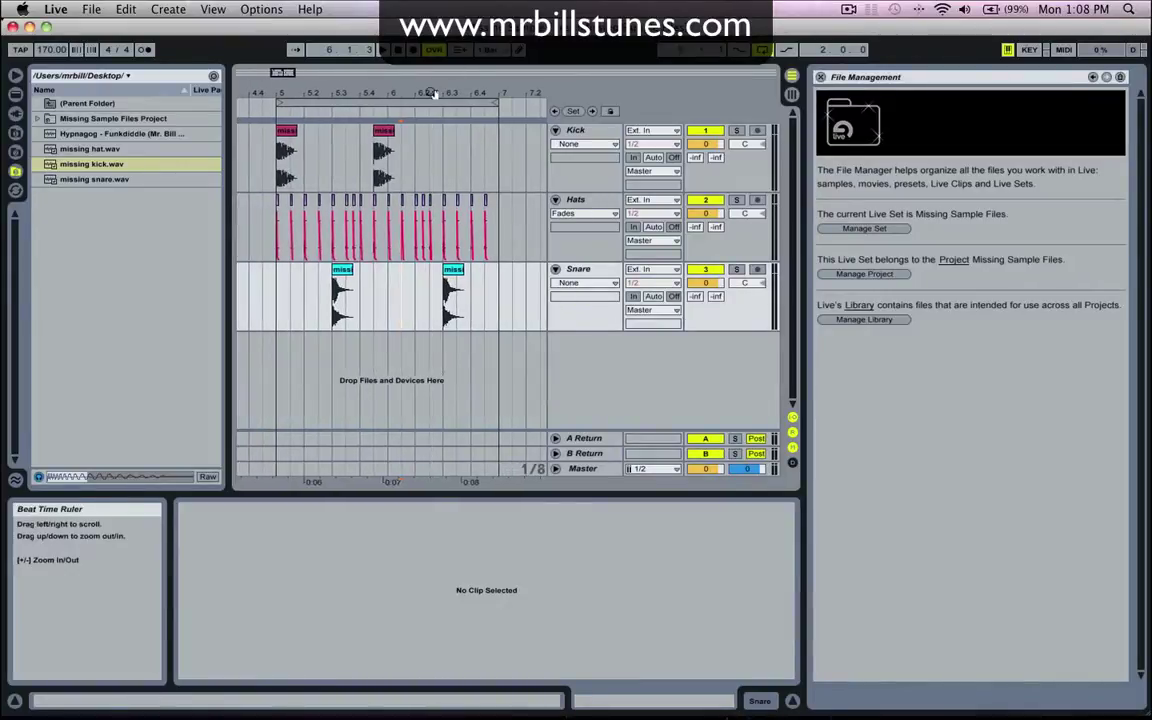
click(275, 162)
drag(300, 93, 285, 104)
drag(397, 90, 390, 89)
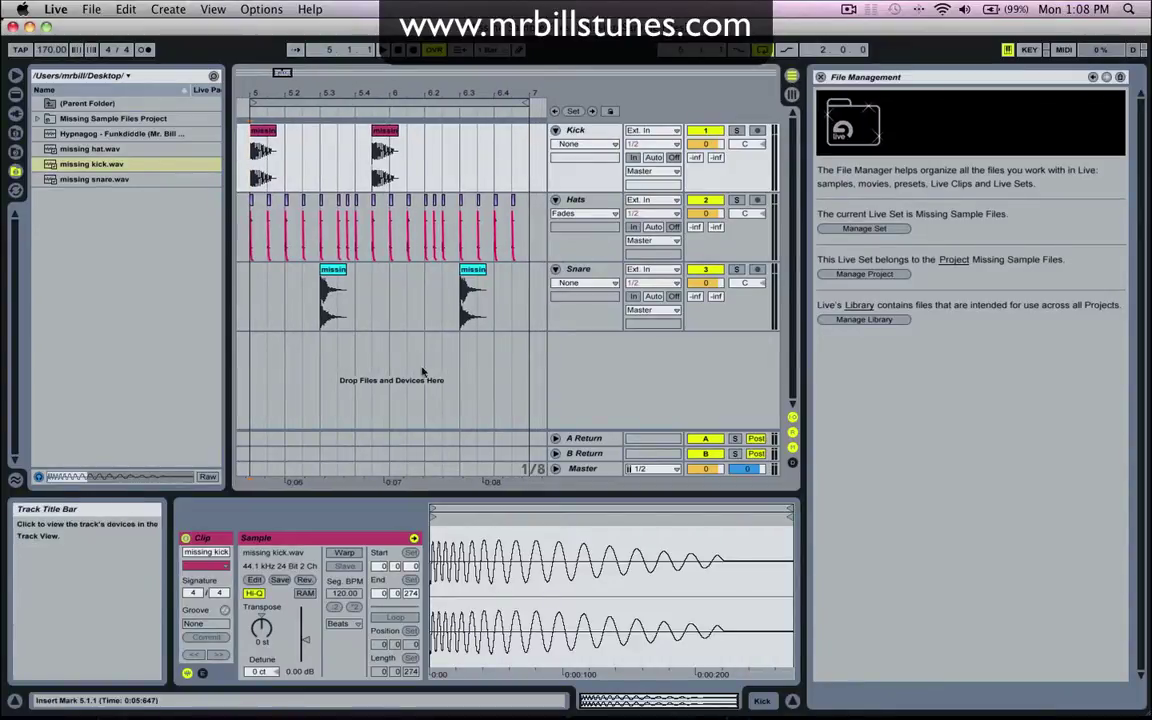
scroll(460, 400, left, 5)
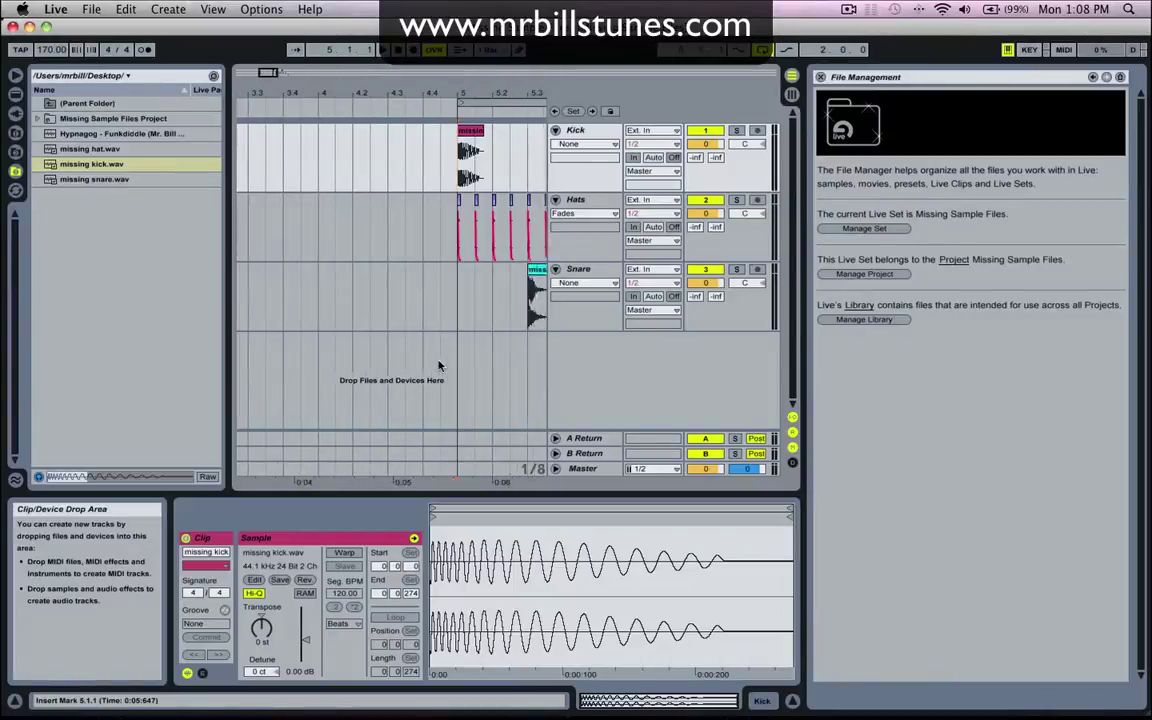
scroll(438, 366, right, 5)
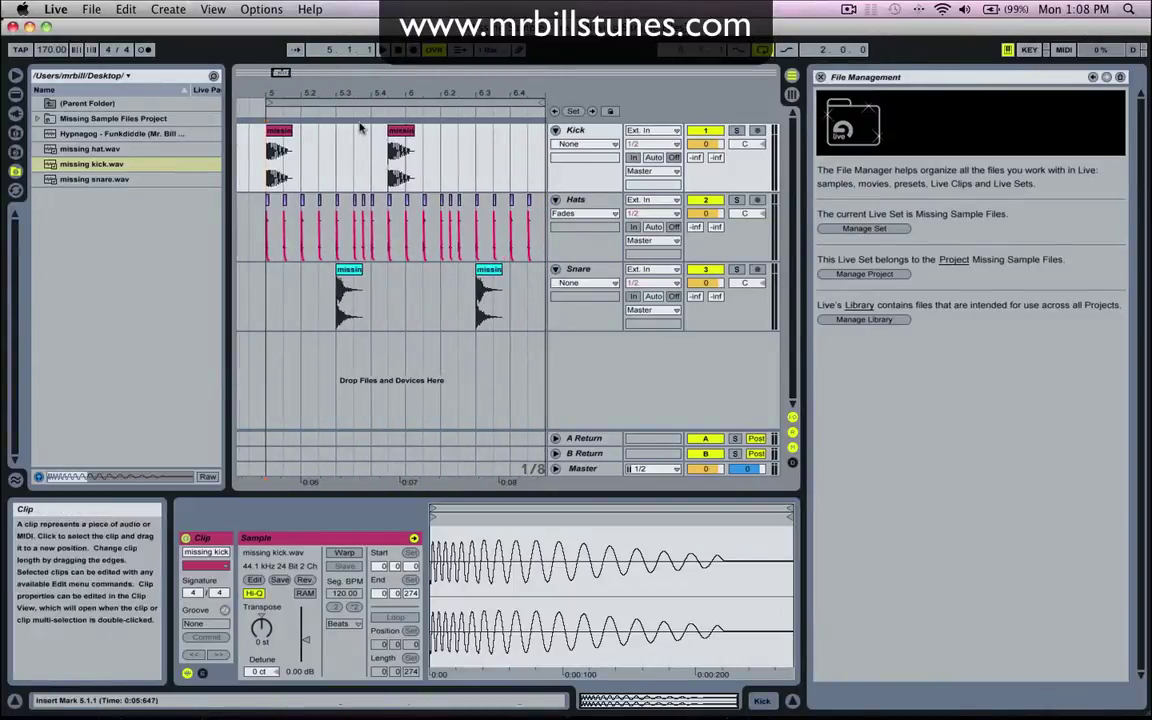
drag(388, 88, 361, 86)
drag(95, 166, 392, 131)
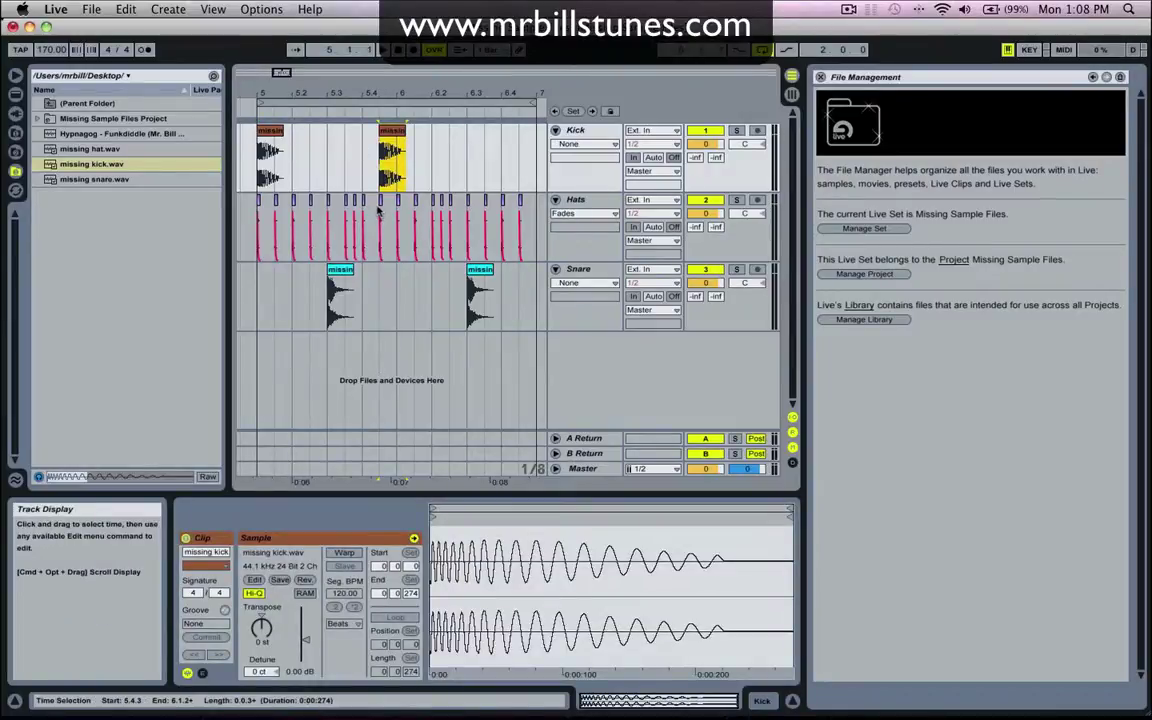
Select the hat clip at 5.4.1 on the Hats track and open its sample in the file manager.
drag(245, 88, 240, 130)
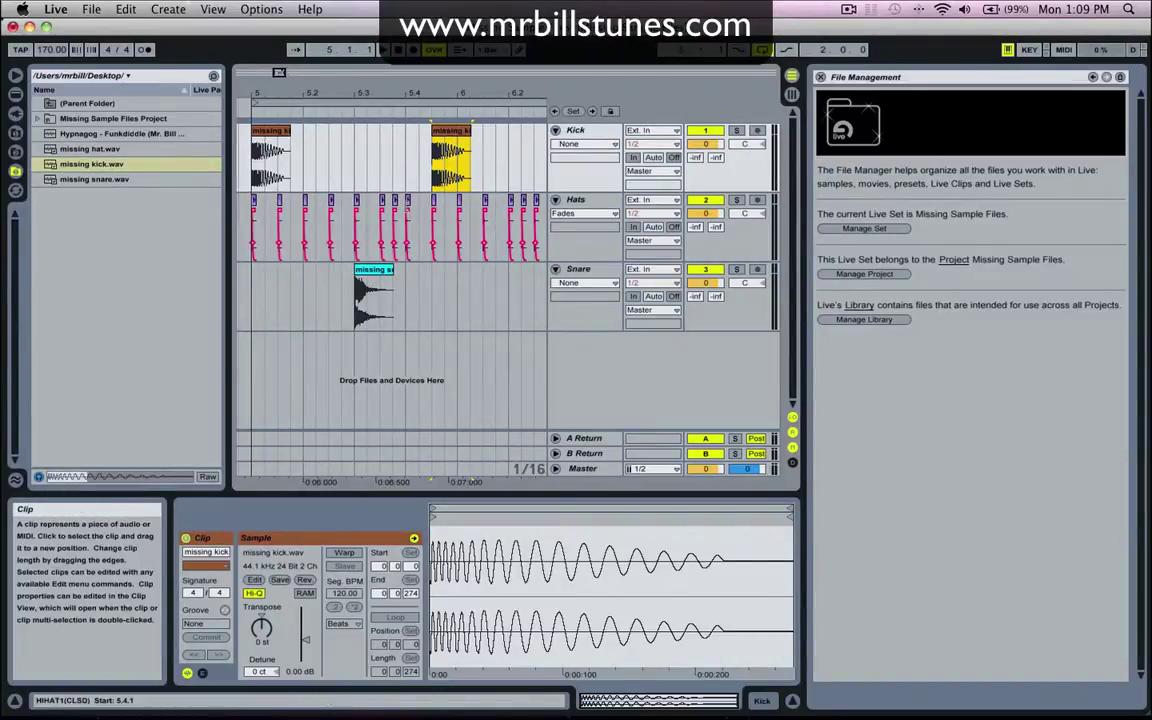
click(408, 203)
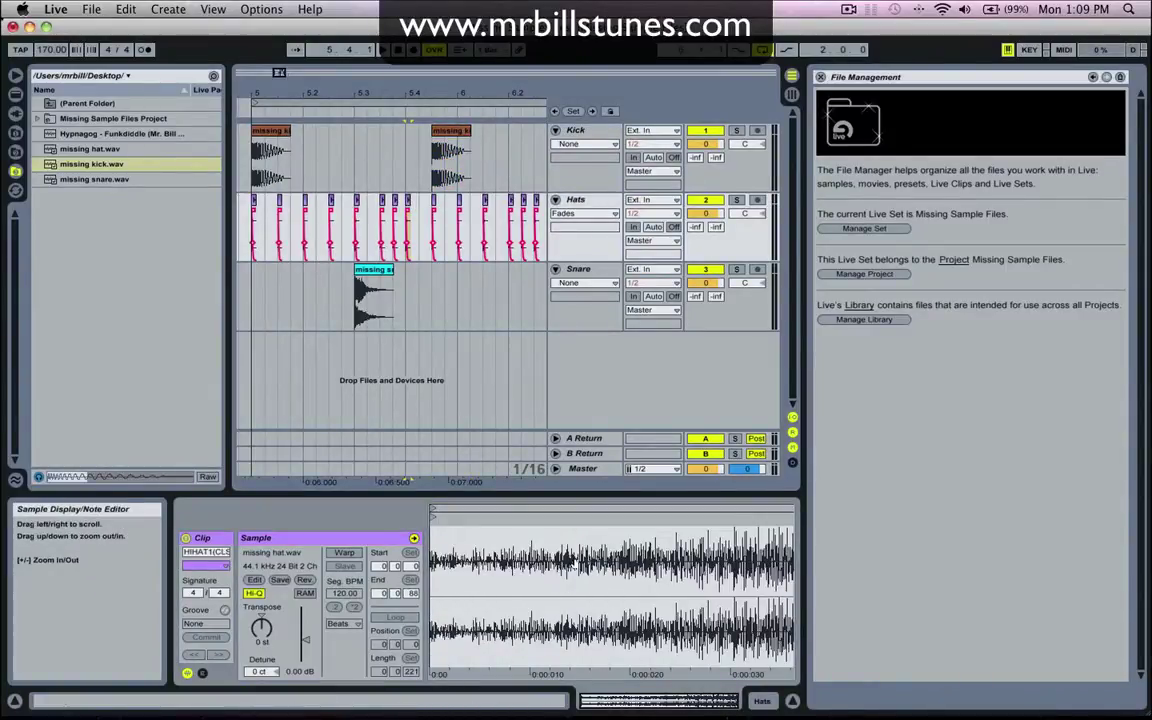
right_click(562, 560)
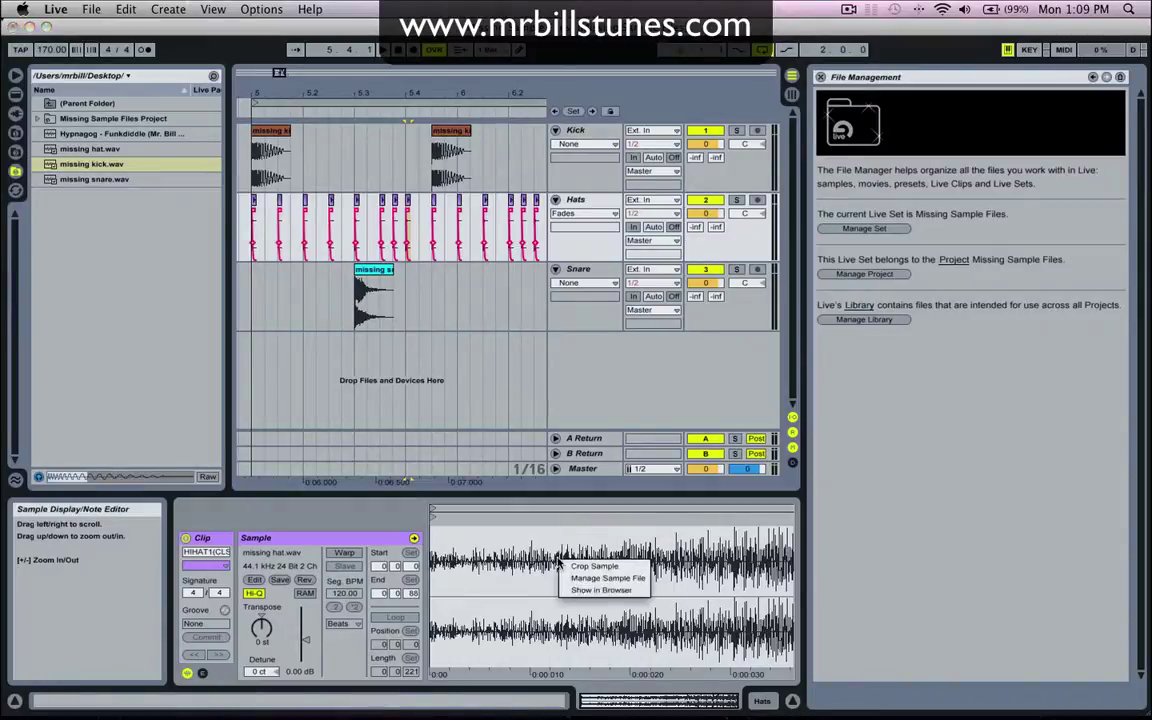
click(576, 579)
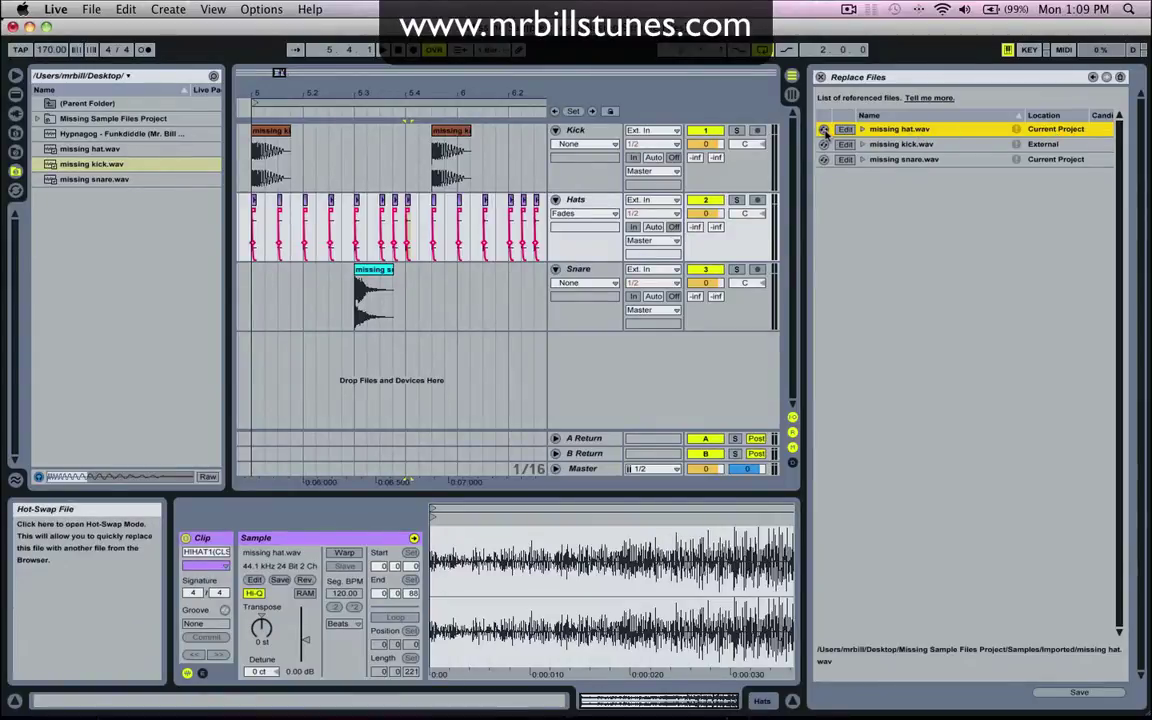
Hot-swap missing hat.wav with the Hypnagog - Funkdiddle remix WAV from the Desktop folder.
click(824, 131)
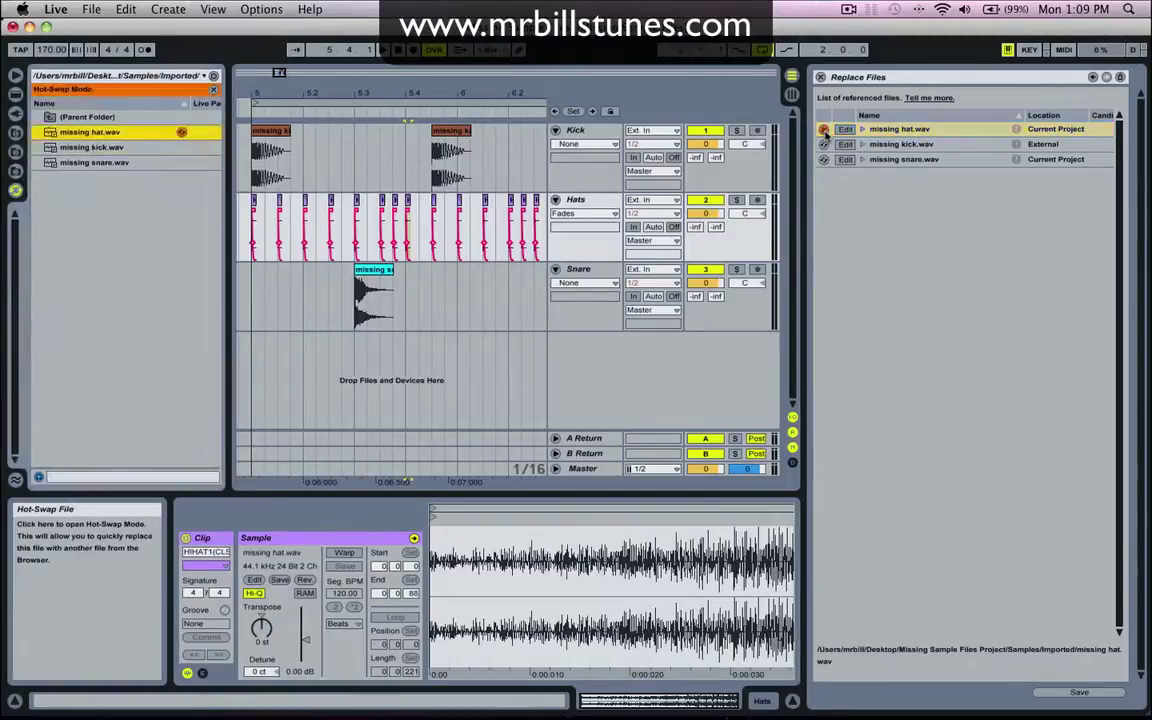
click(15, 171)
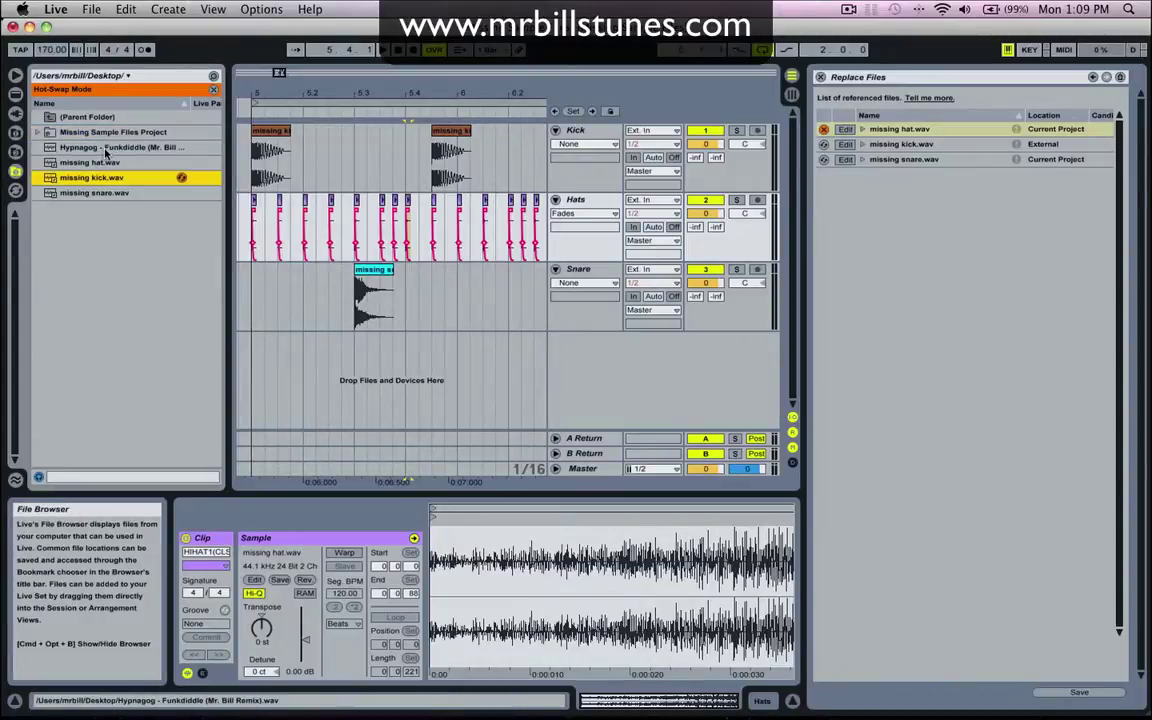
click(104, 148)
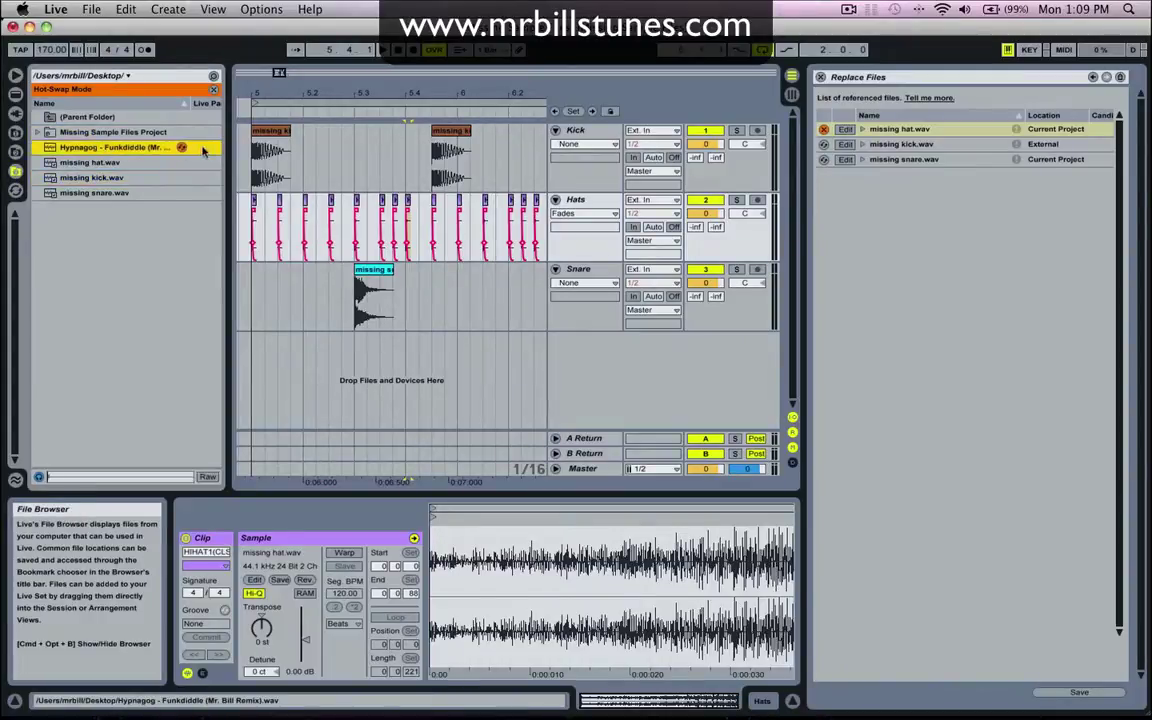
click(182, 148)
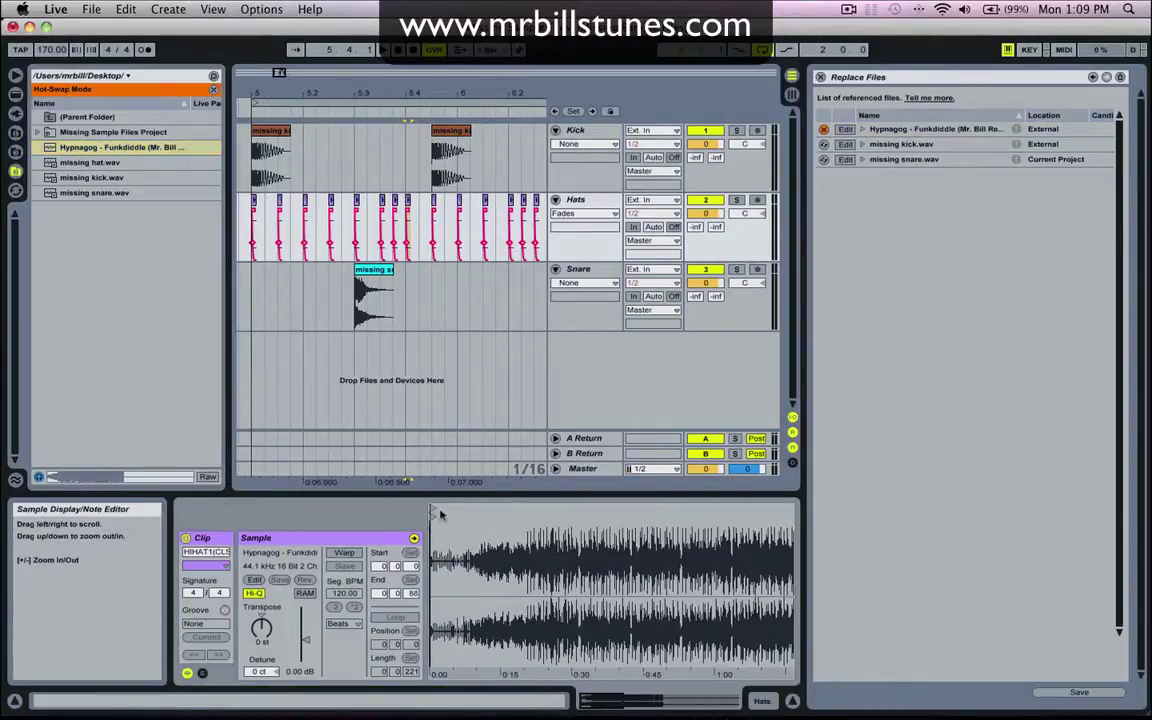
Set the swapped hat clip's sample start to about 0.10.859 and its end to about 0.11.36.
drag(442, 532, 442, 600)
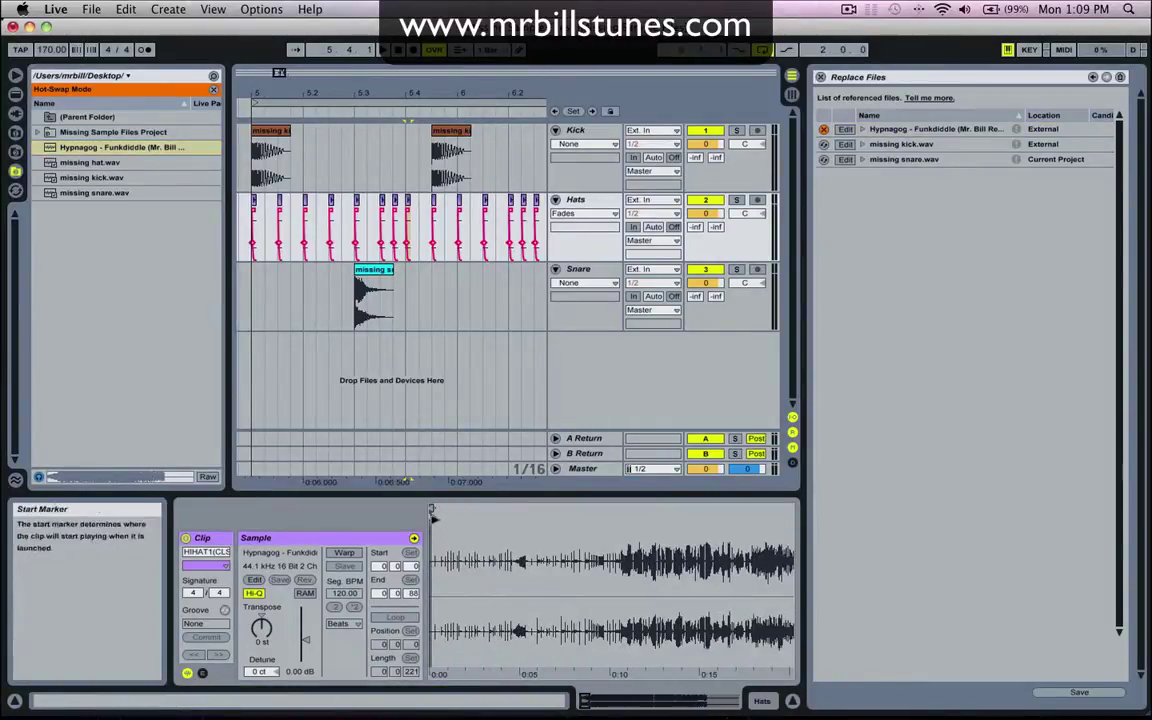
drag(434, 518, 570, 519)
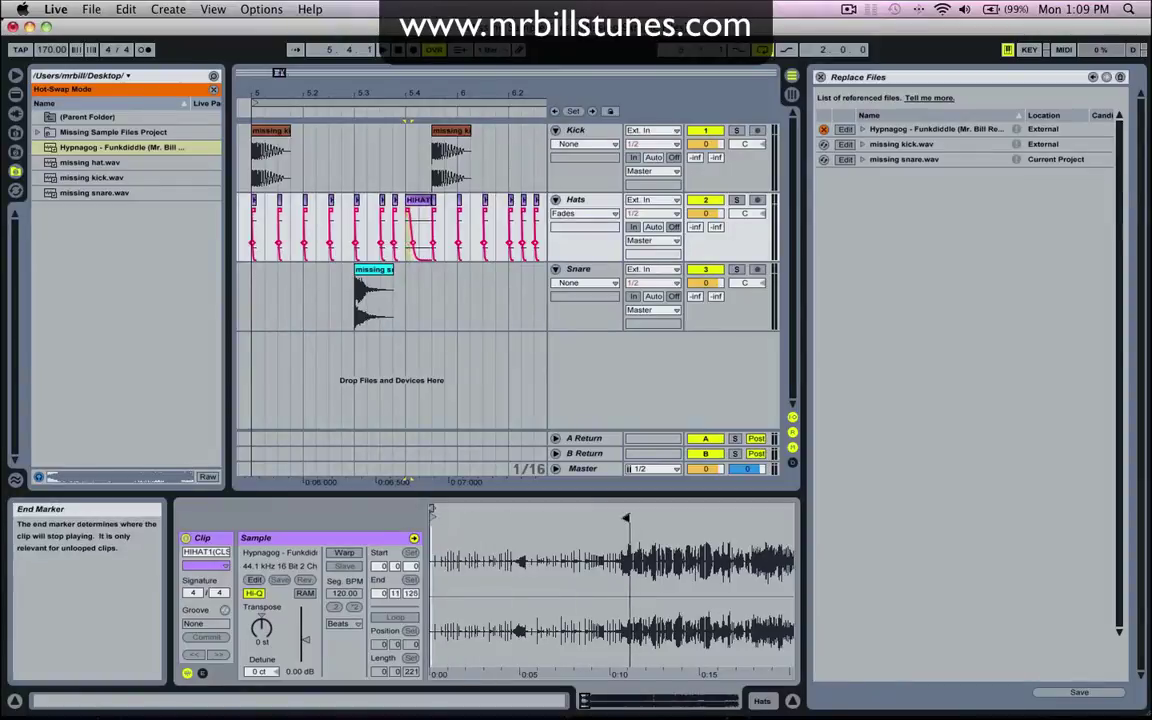
mouse_move(432, 511)
mouse_down()
mouse_move(626, 517)
mouse_move(623, 537)
mouse_up()
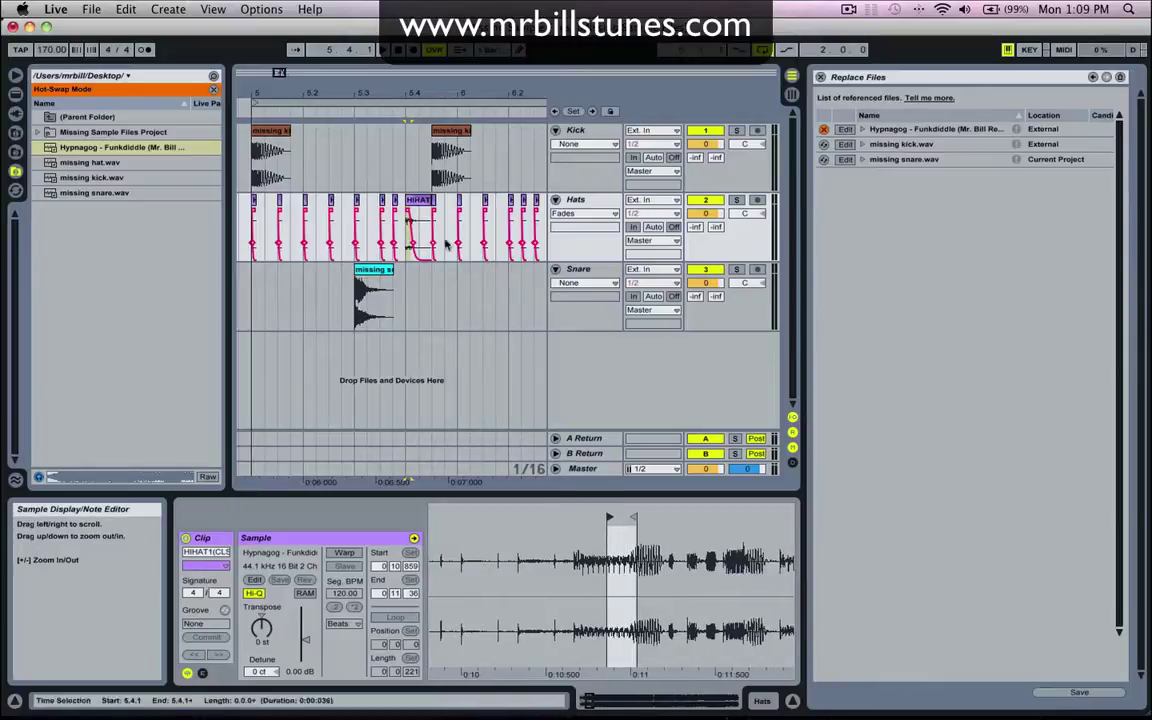
Solo the Hats track, play it back, and compare the hat clips at 5.1.1 and 5.4.1.
click(338, 207)
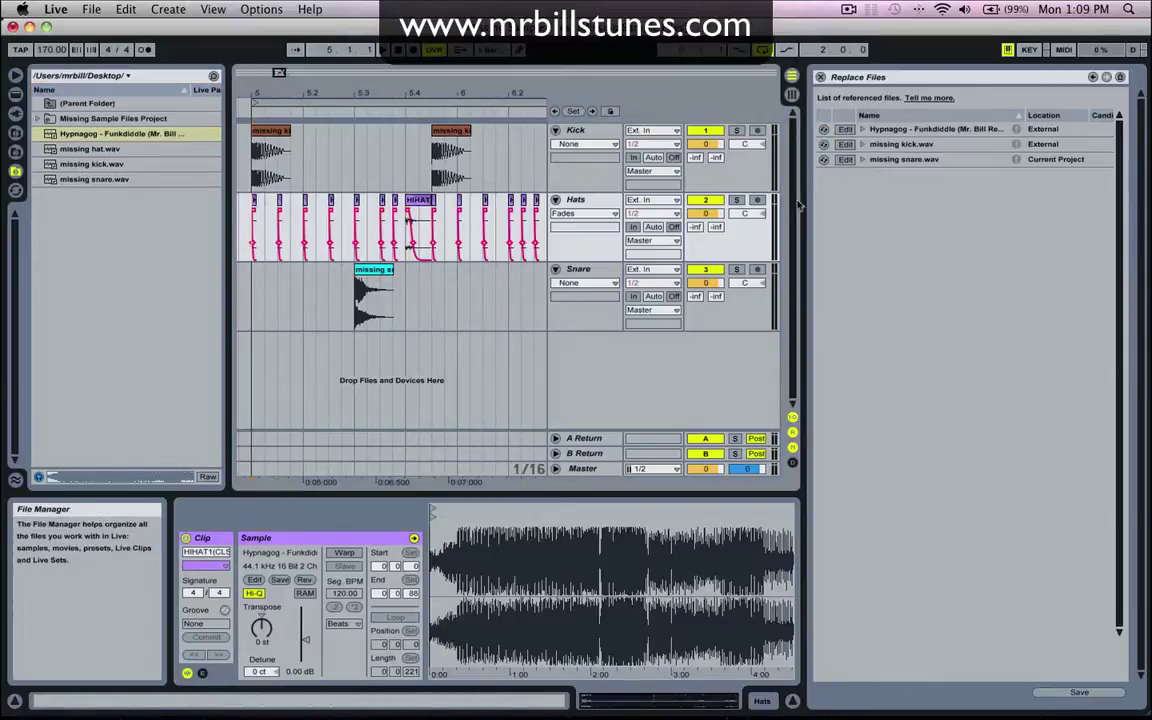
click(736, 201)
key(space)
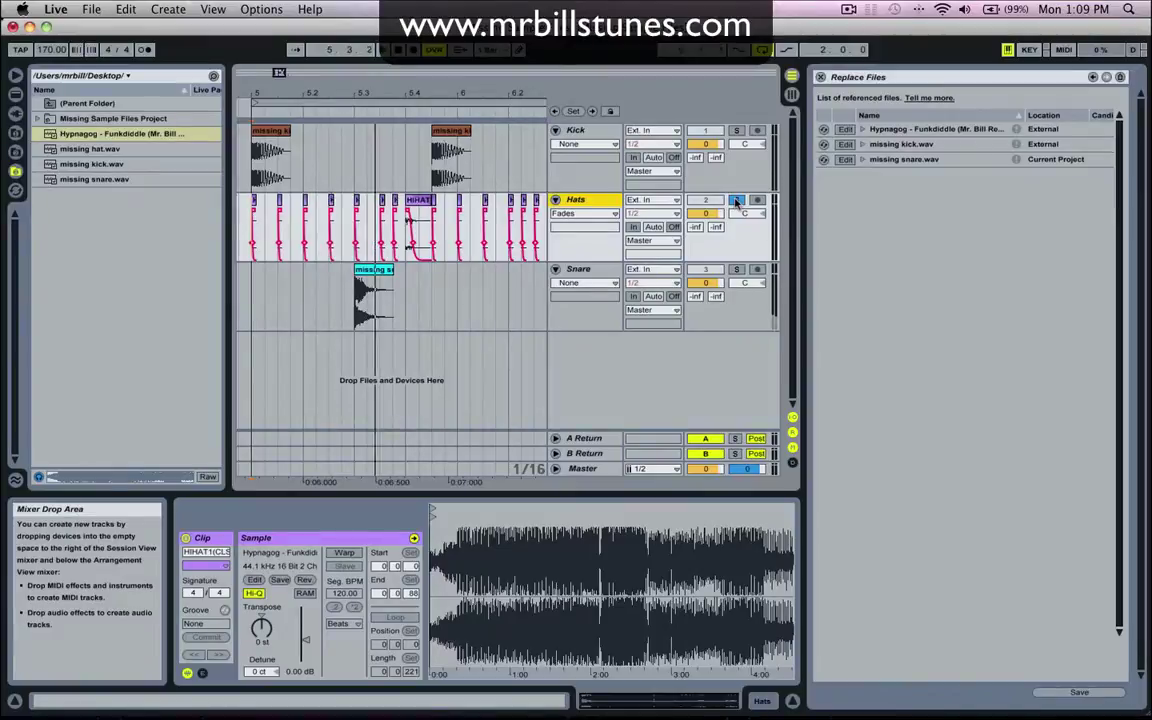
drag(406, 228, 432, 228)
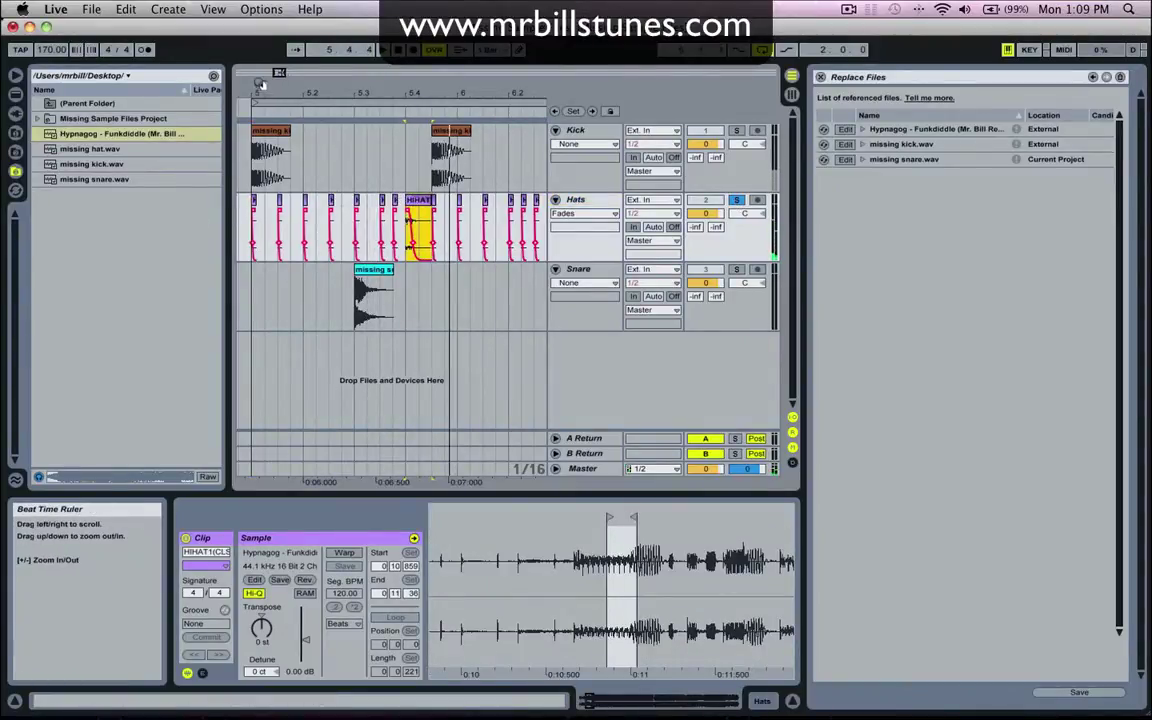
drag(254, 94, 253, 154)
drag(247, 244, 266, 240)
click(251, 202)
key(space)
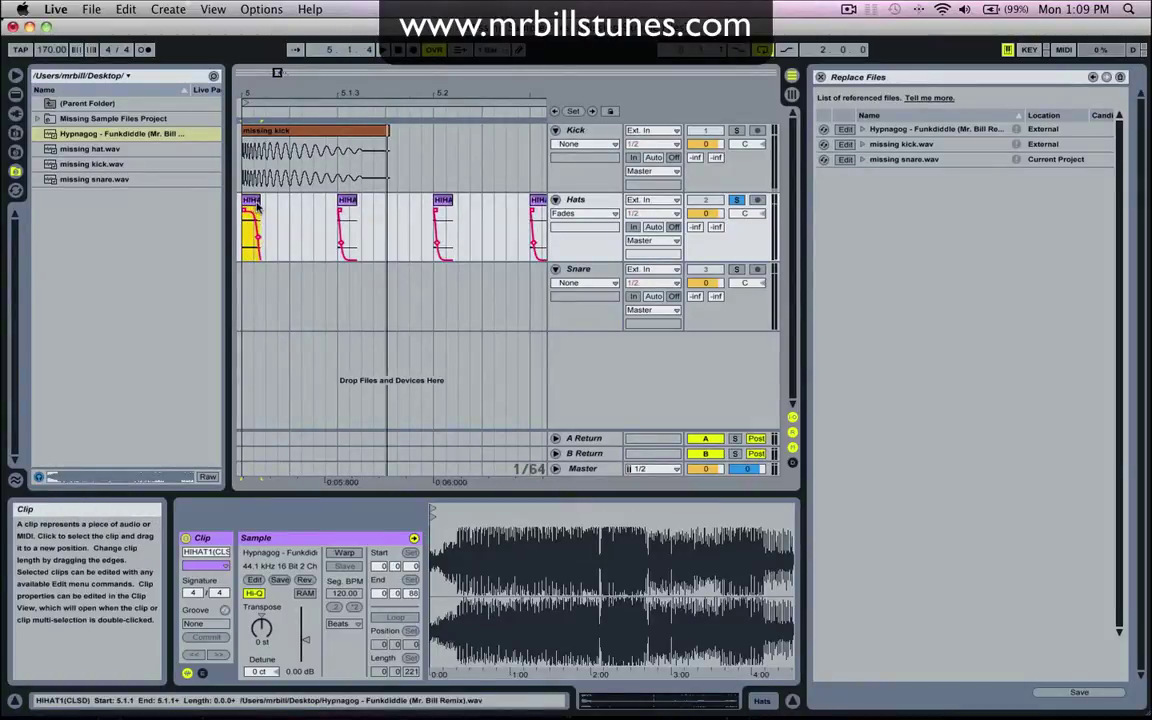
Move the sample start of the hat clip at 5.4.1 to about 0.11.29 and its end to about 0.11.256.
drag(350, 95, 288, 50)
click(404, 202)
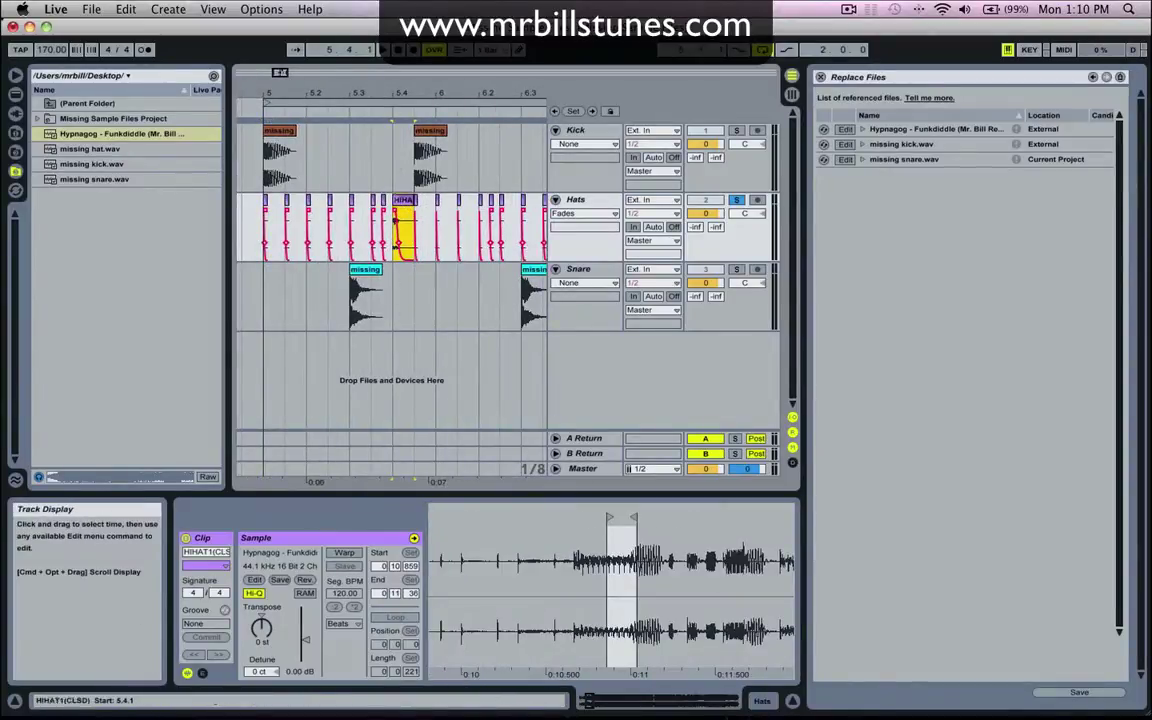
scroll(430, 304, right, 1)
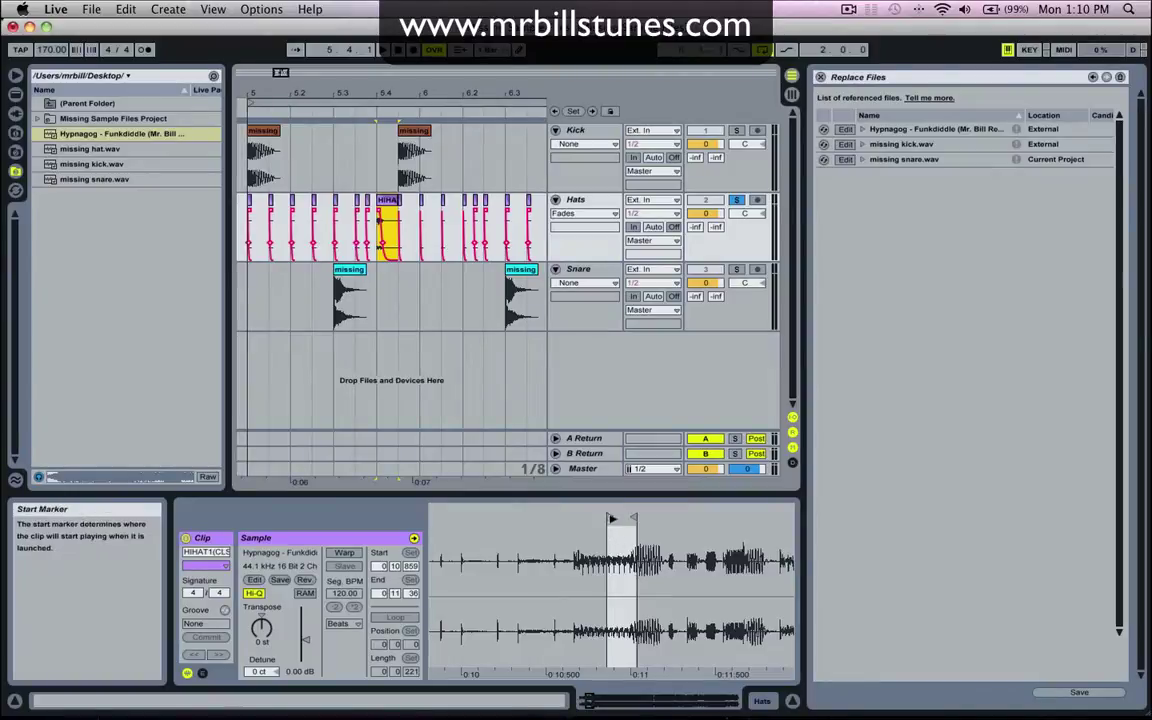
mouse_move(608, 517)
mouse_down()
mouse_move(522, 517)
mouse_move(612, 518)
mouse_up()
click(401, 205)
drag(367, 89, 365, 30)
drag(283, 72, 281, 68)
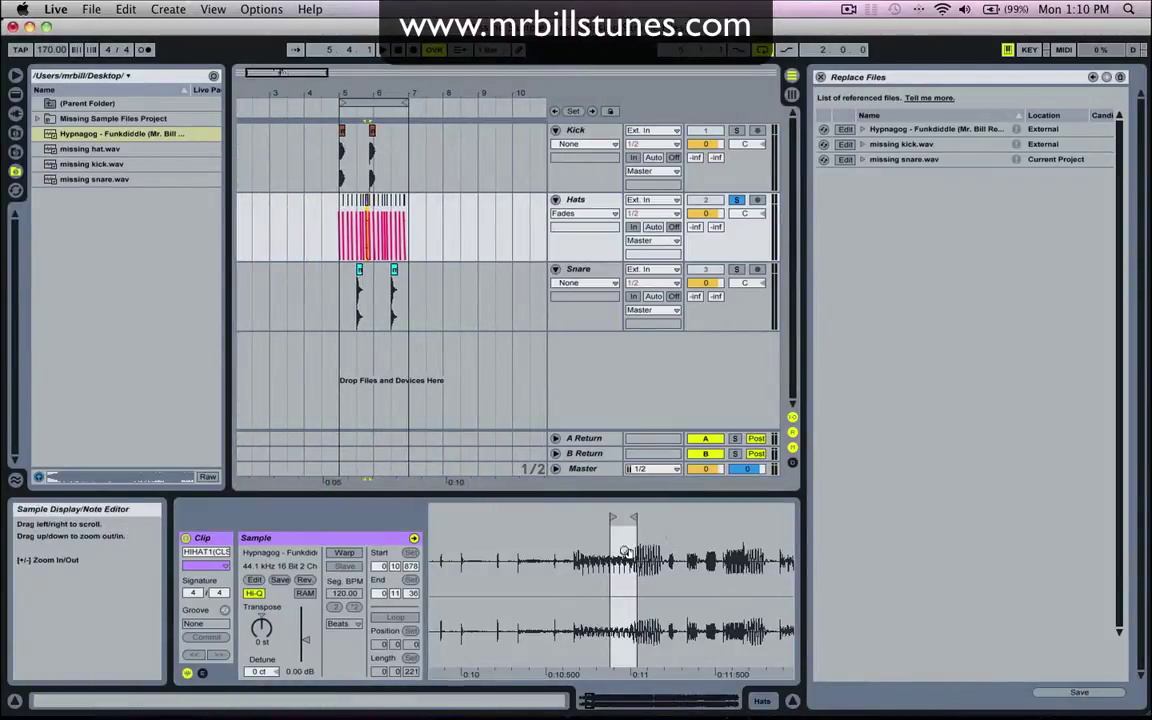
mouse_move(625, 552)
mouse_down()
mouse_move(625, 520)
mouse_move(627, 550)
mouse_move(692, 517)
mouse_up()
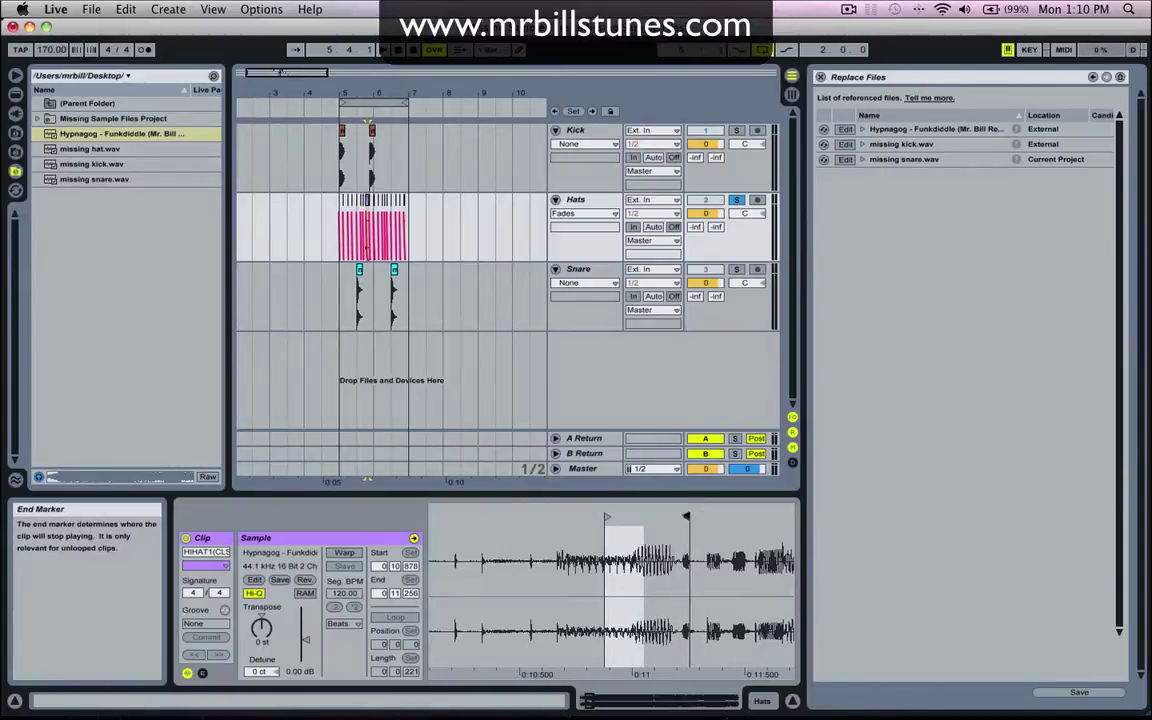
drag(606, 517, 641, 517)
Play the soloed Hats track several times to audition the edited clip at 5.4.1.
key(space)
key(space)
key(space)
key(space)
key(space)
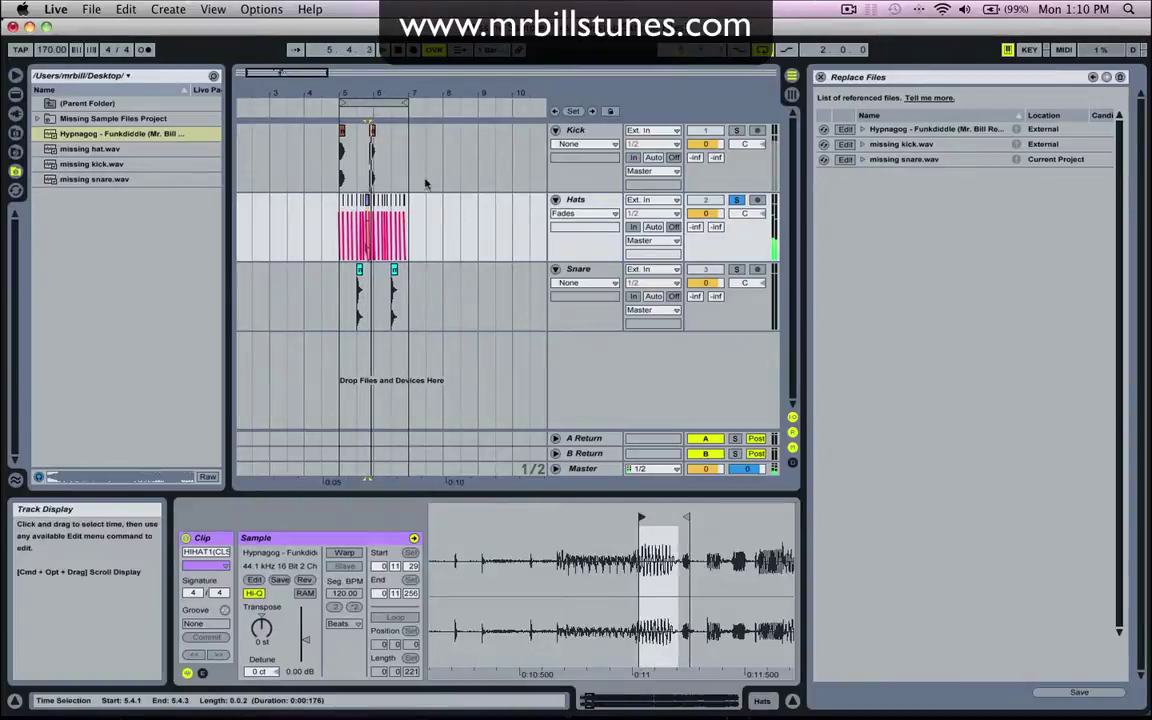
Export the 5.4.1 to 5.4.3 range of the soloed Hats track to the Desktop as a WAV named NEW Hypno Bass.
drag(373, 95, 392, 370)
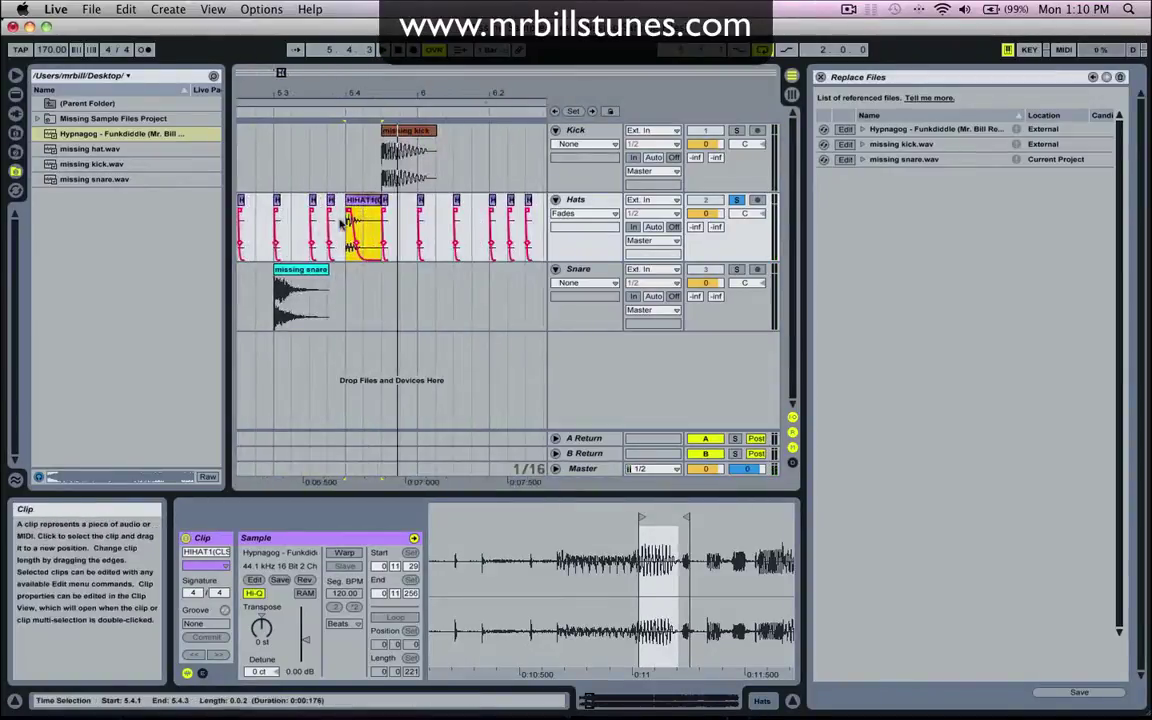
drag(345, 226, 373, 475)
scroll(363, 356, left, 2)
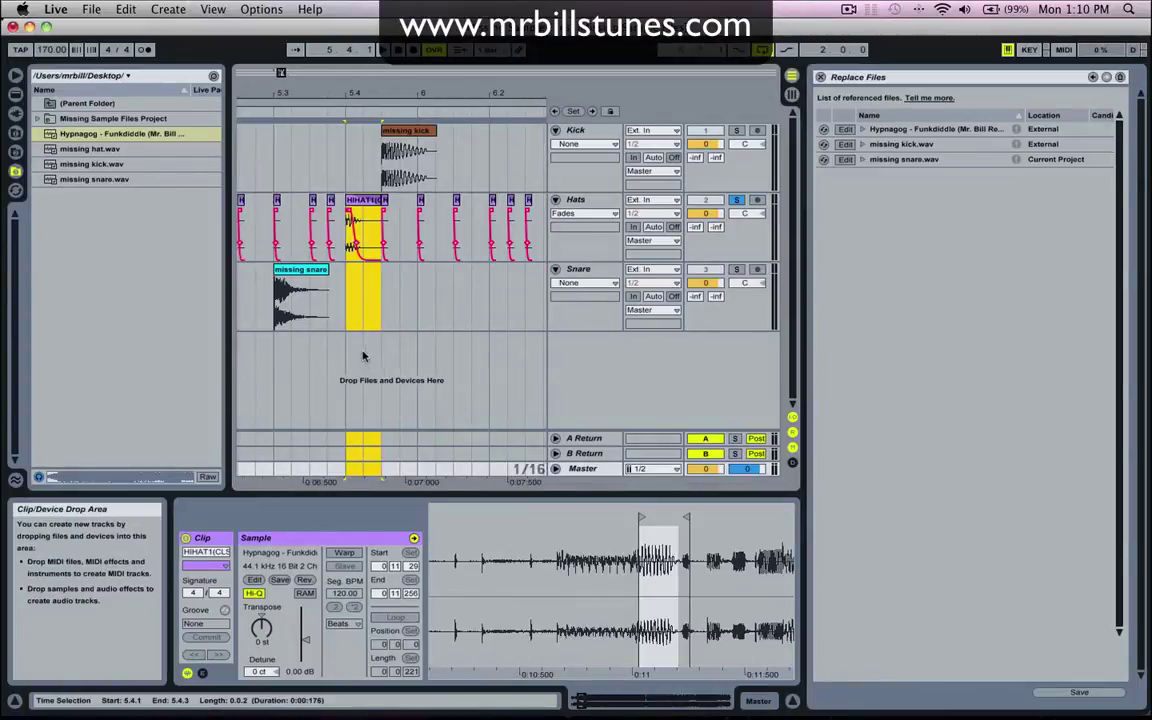
key(super+shift+r)
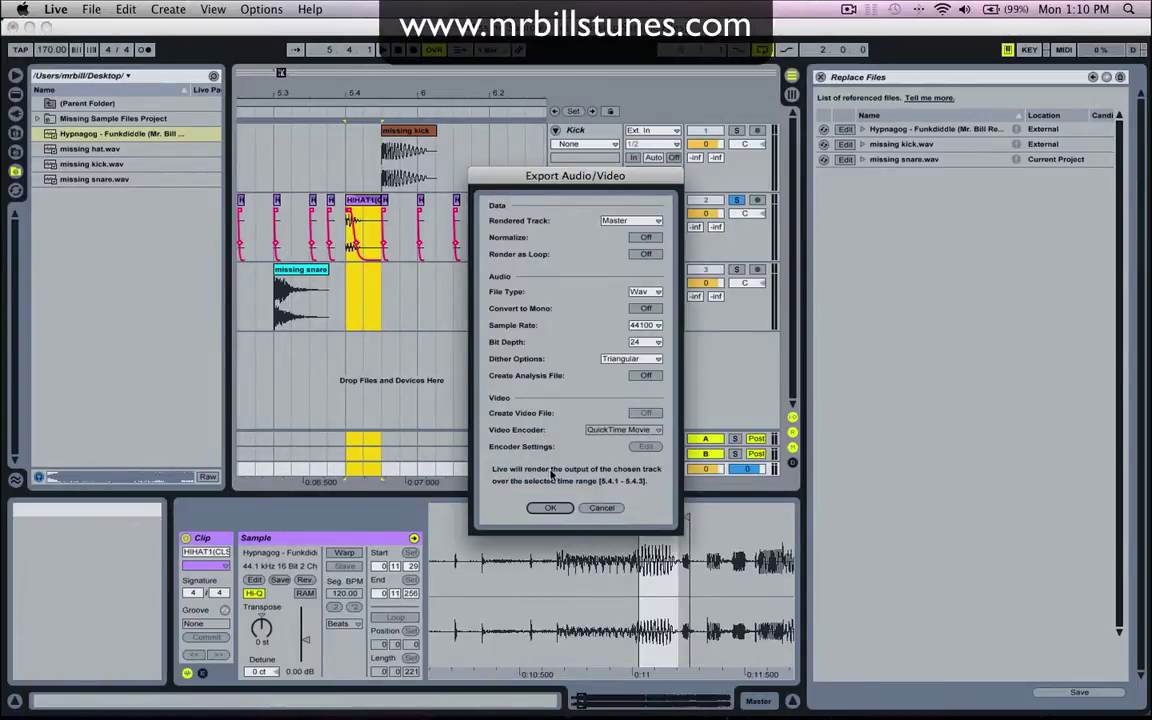
click(549, 508)
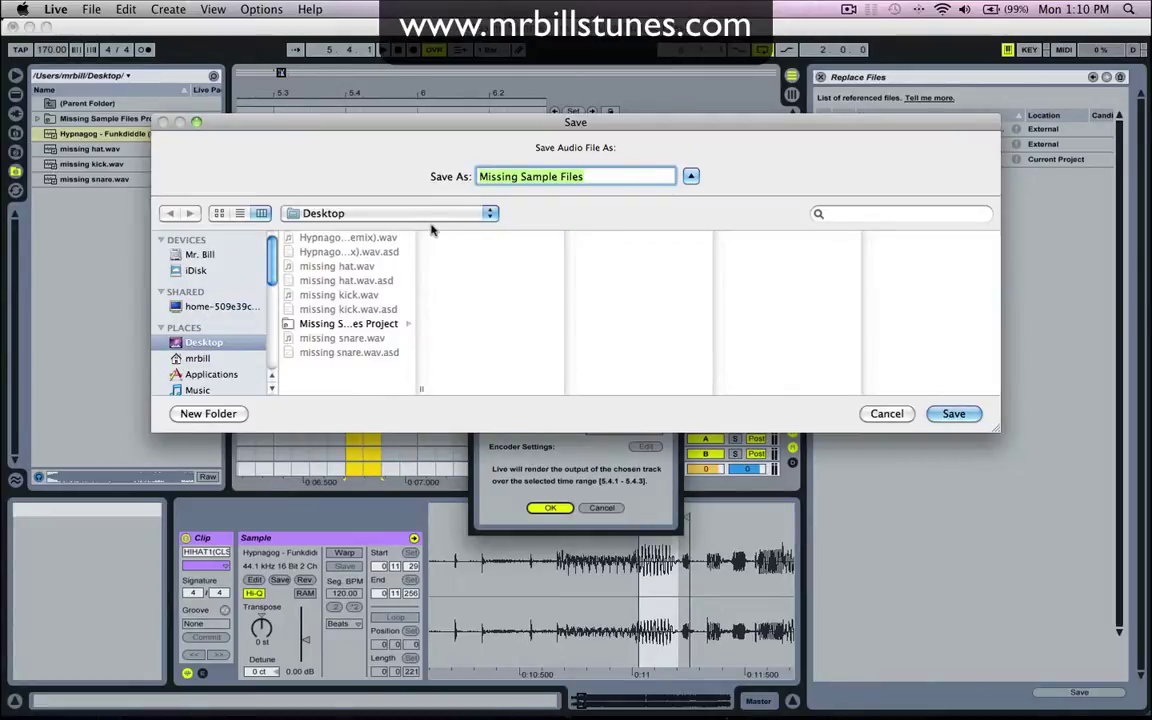
text(NEW Hypno Bass)
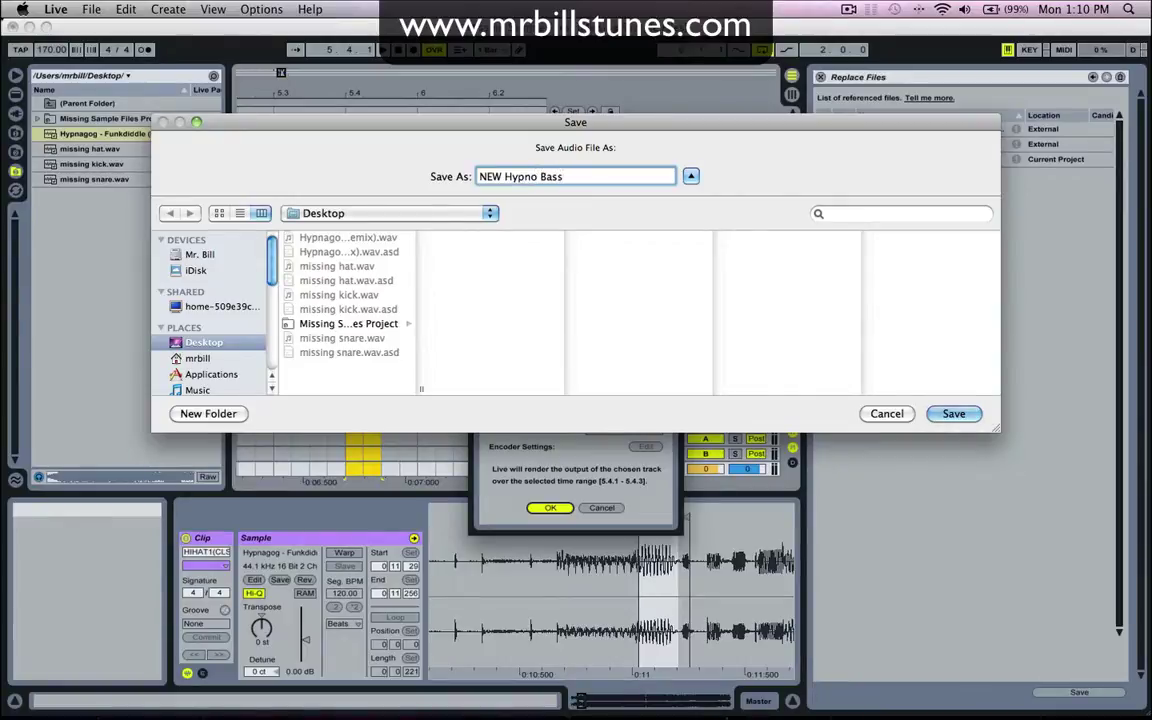
key(Return)
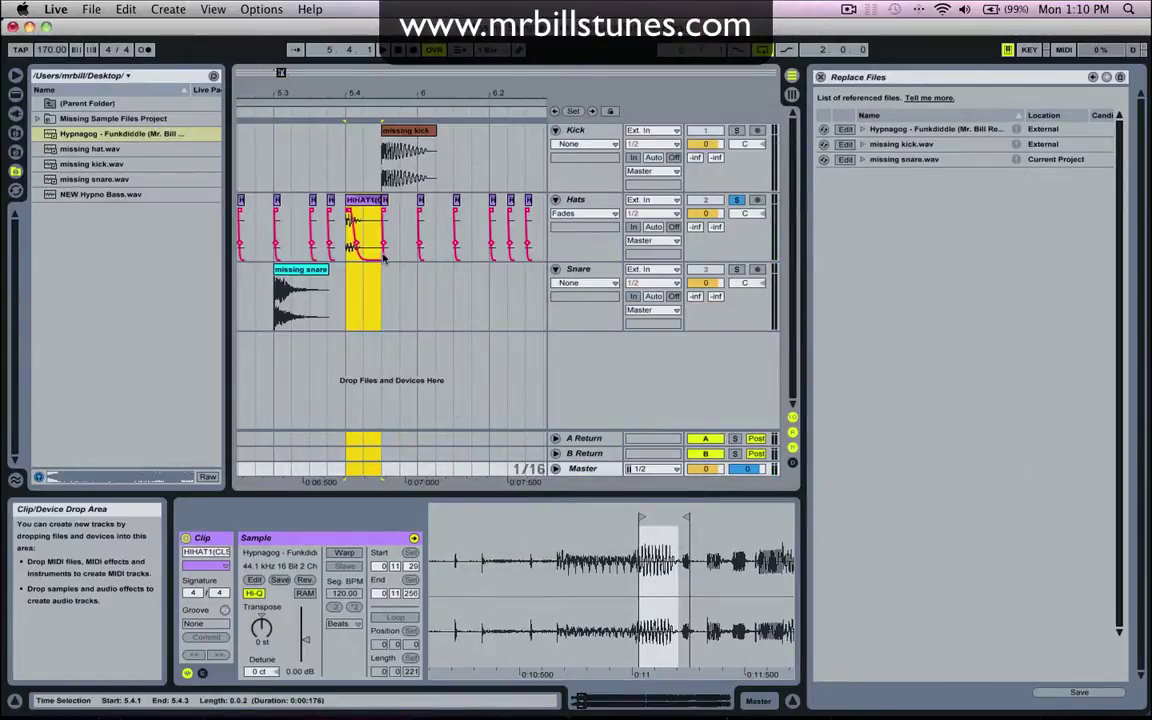
Hot-swap the Hypnagog - Funkdiddle file used by the hat clips with NEW Hypno Bass.wav through Manage Sample File.
click(421, 203)
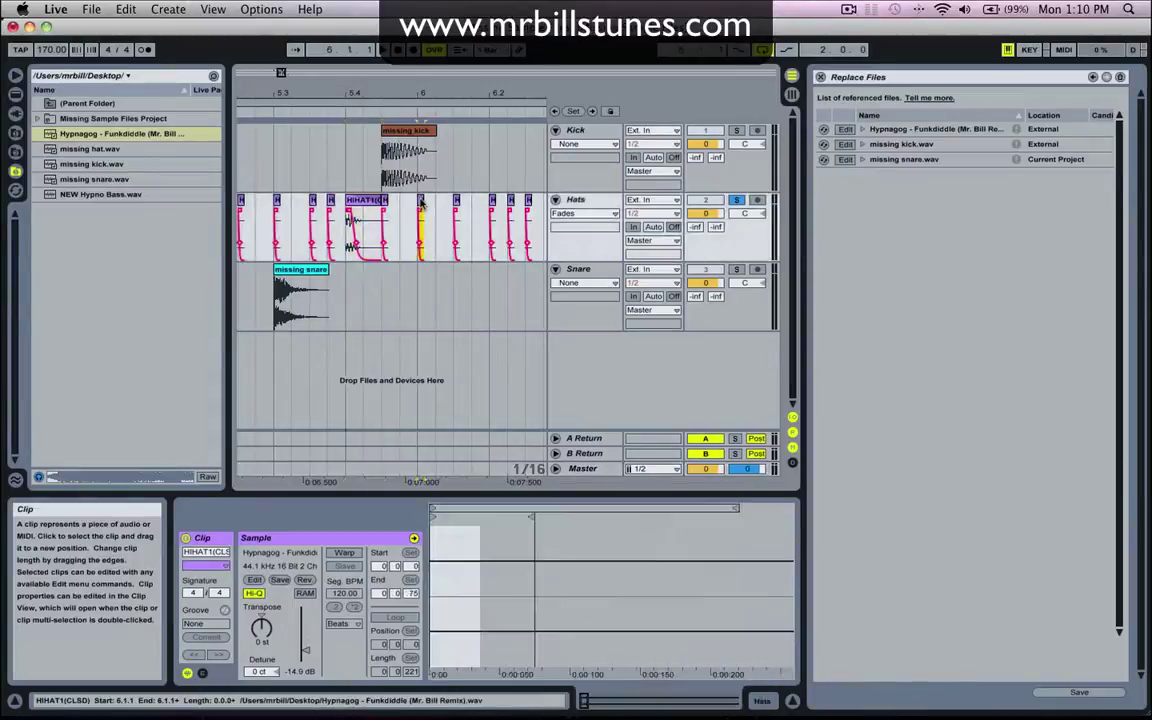
right_click(465, 552)
click(479, 574)
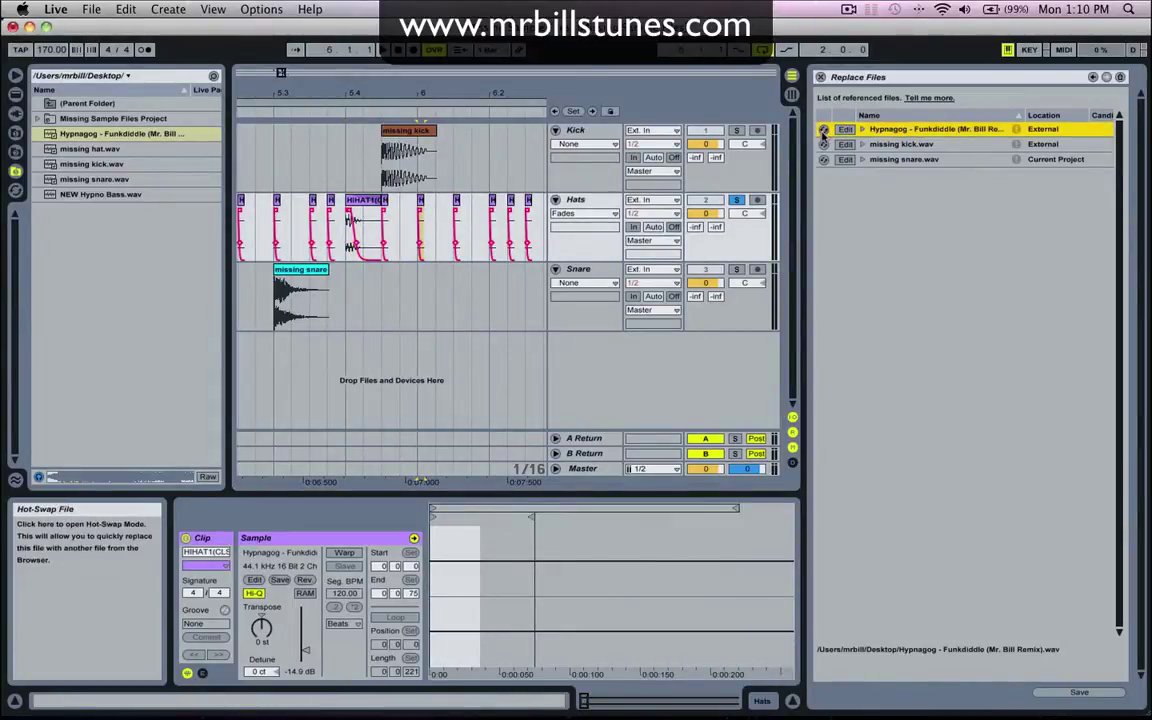
click(823, 131)
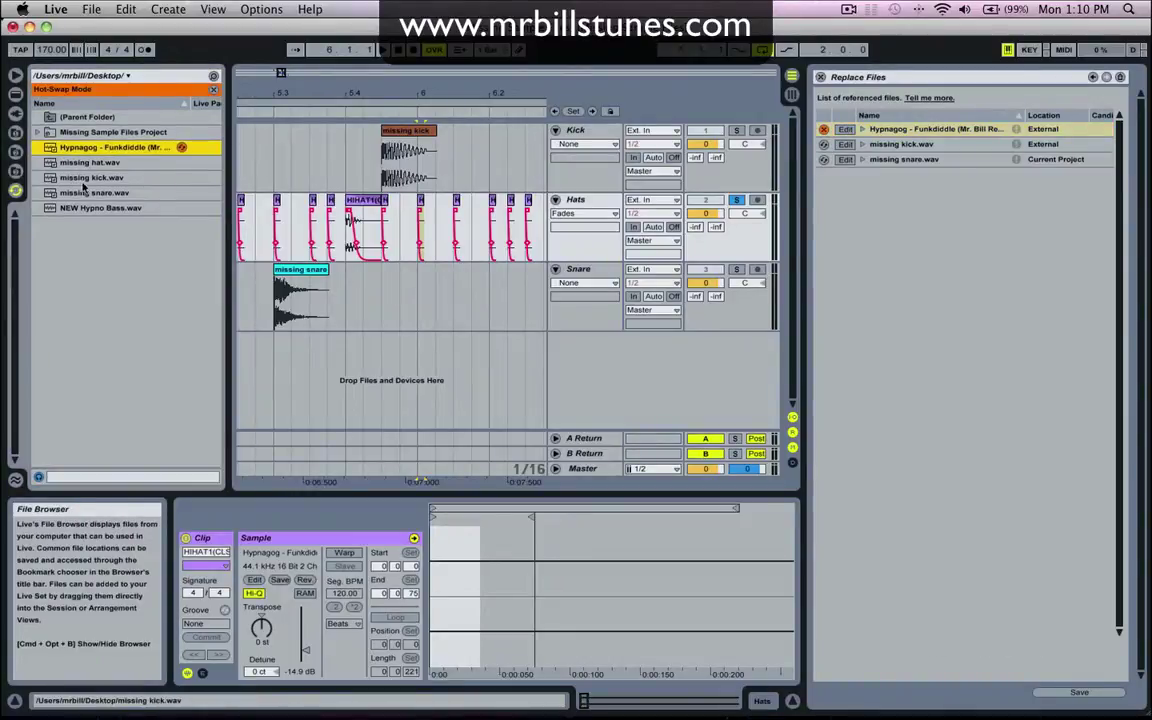
click(100, 208)
click(183, 208)
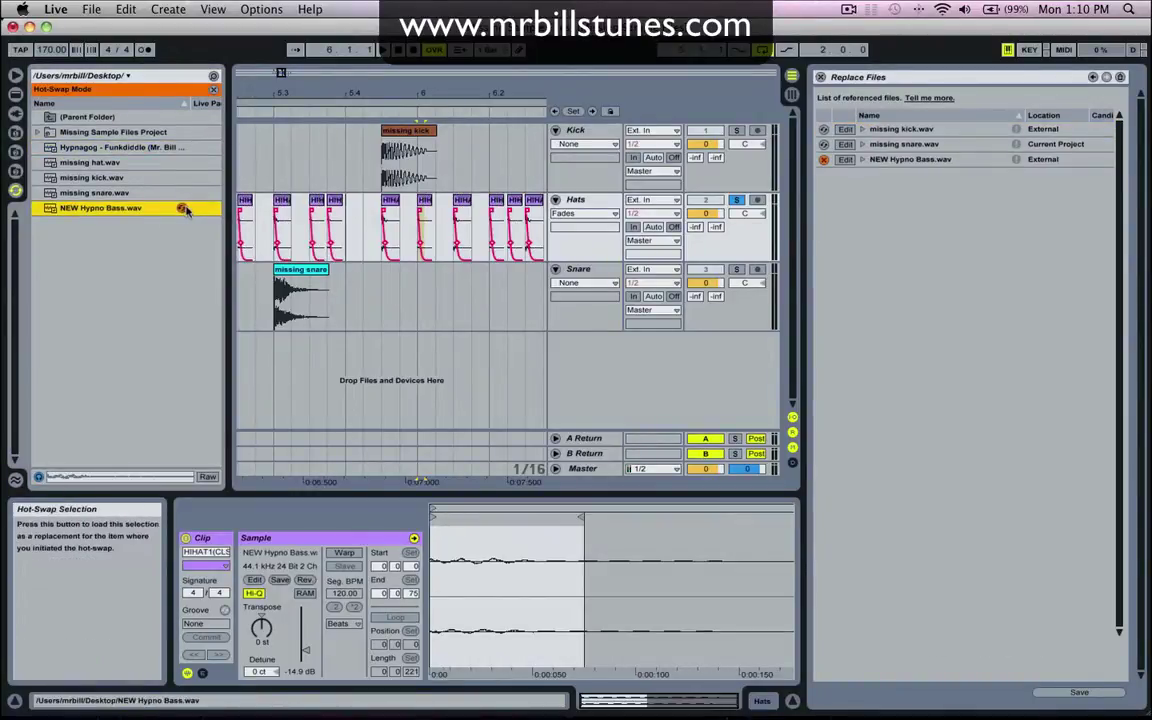
Play the soloed Hats track from 5.1.1 to audition the swapped hat sample.
drag(319, 93, 415, 76)
click(291, 230)
key(space)
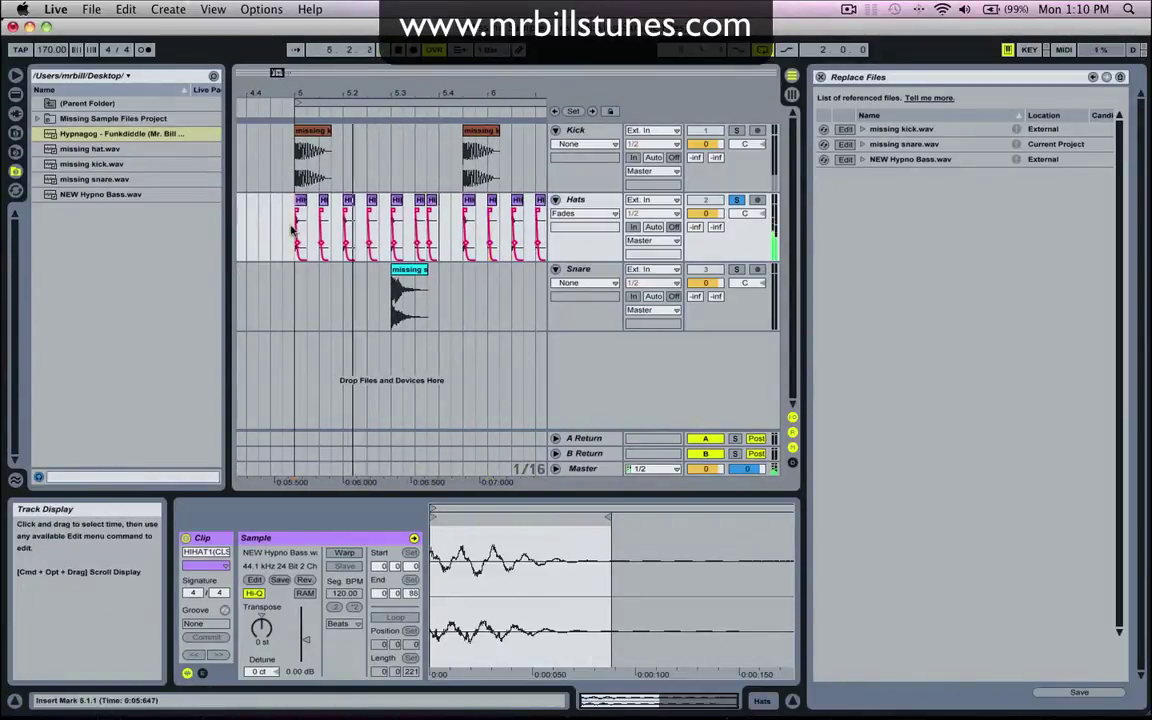
drag(403, 86, 417, 63)
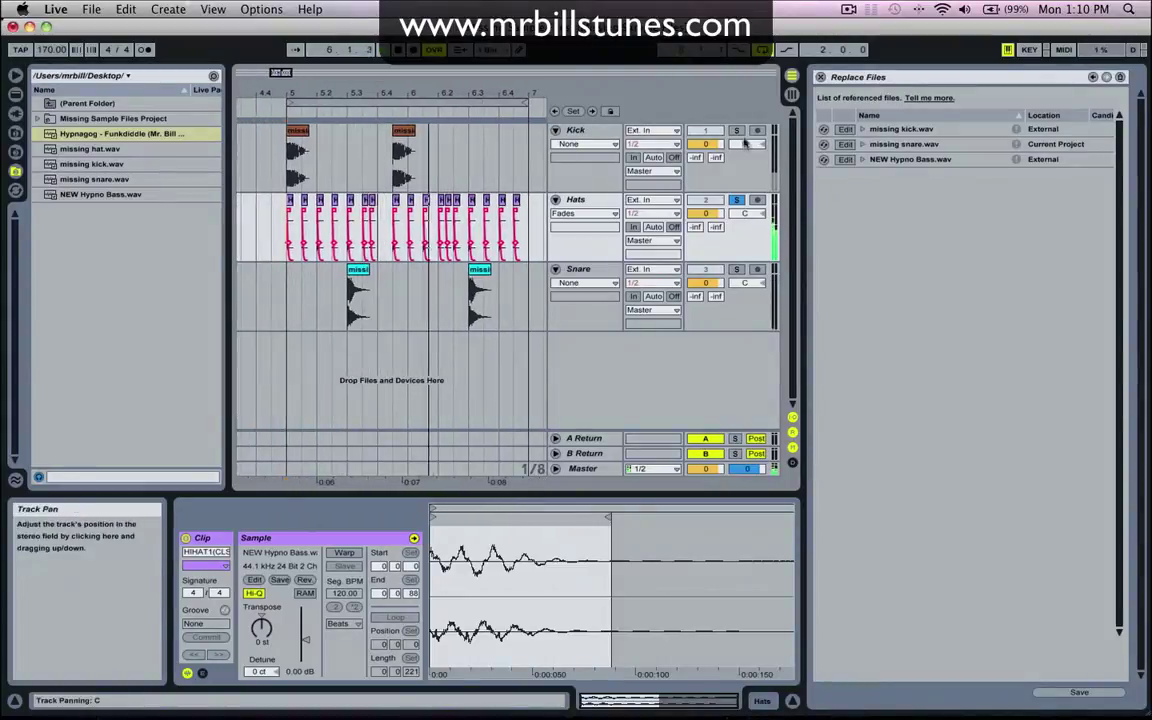
key(space)
Solo the Kick track and hot-swap missing kick.wav with the Hypnagog - Funkdiddle (Mr. Bill Remix) file.
click(560, 133)
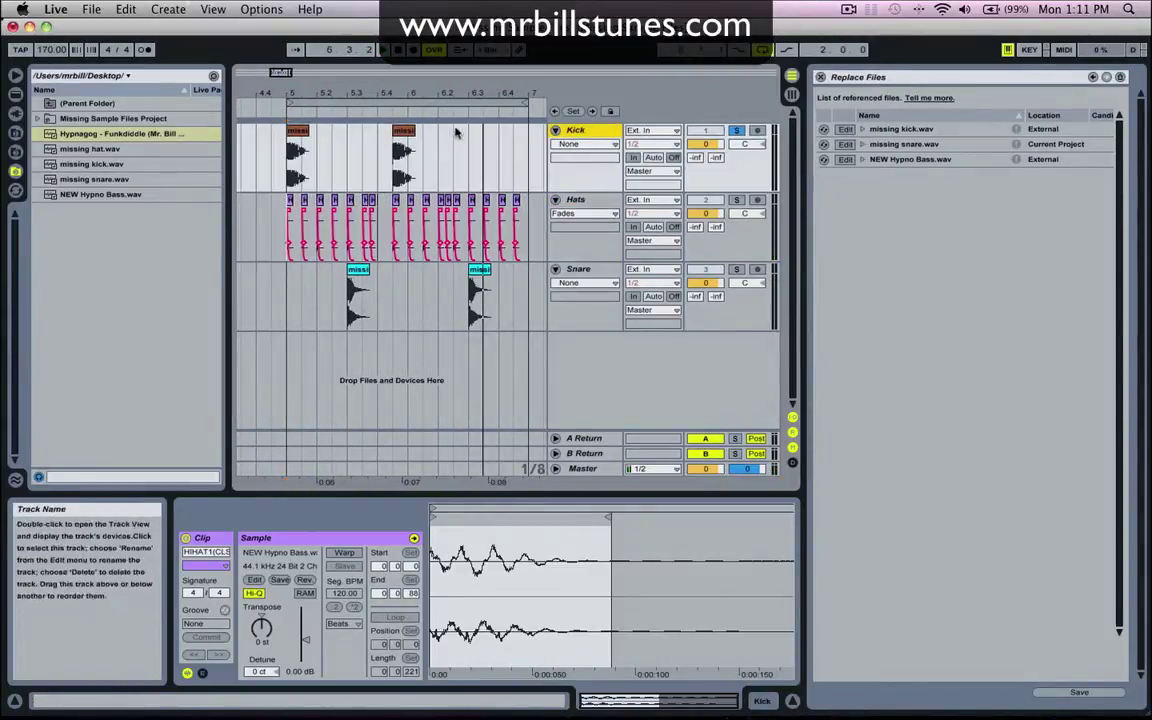
click(403, 131)
right_click(498, 570)
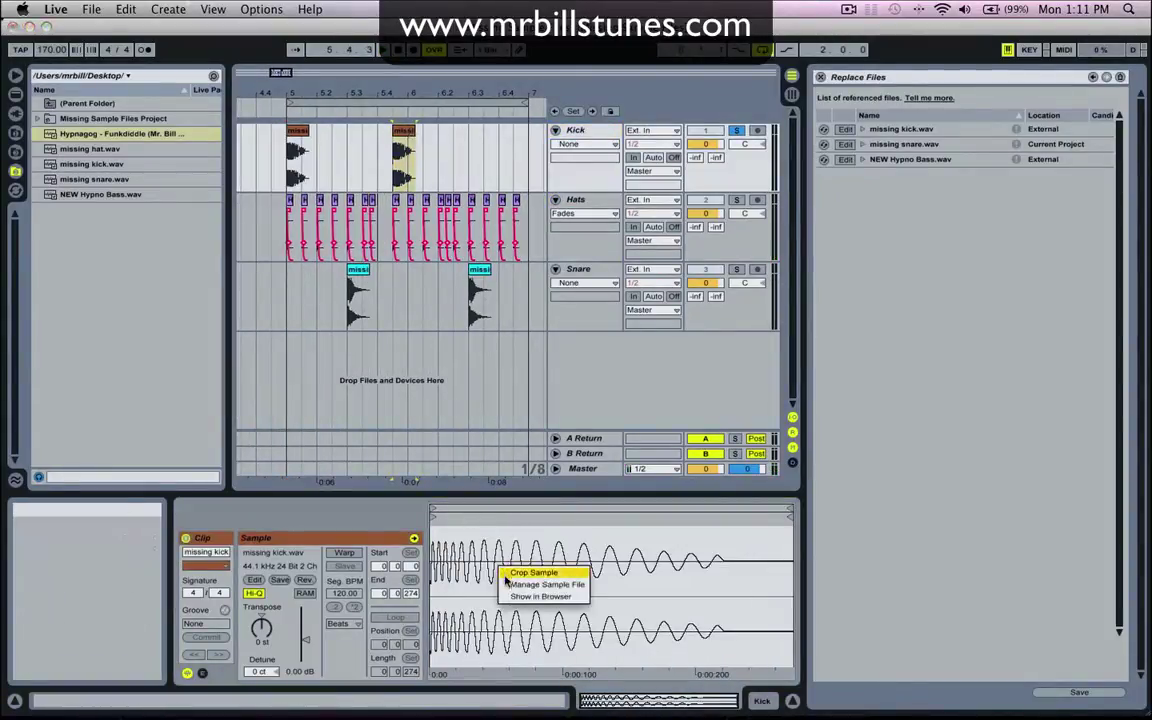
click(540, 584)
click(823, 131)
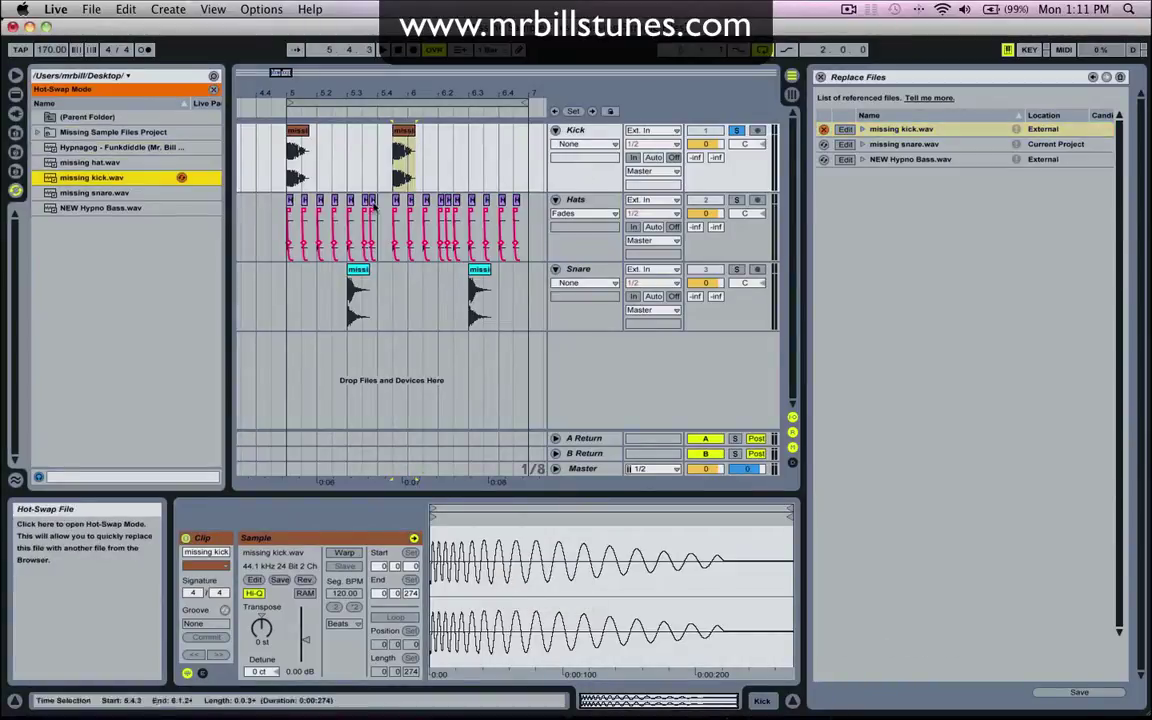
click(183, 147)
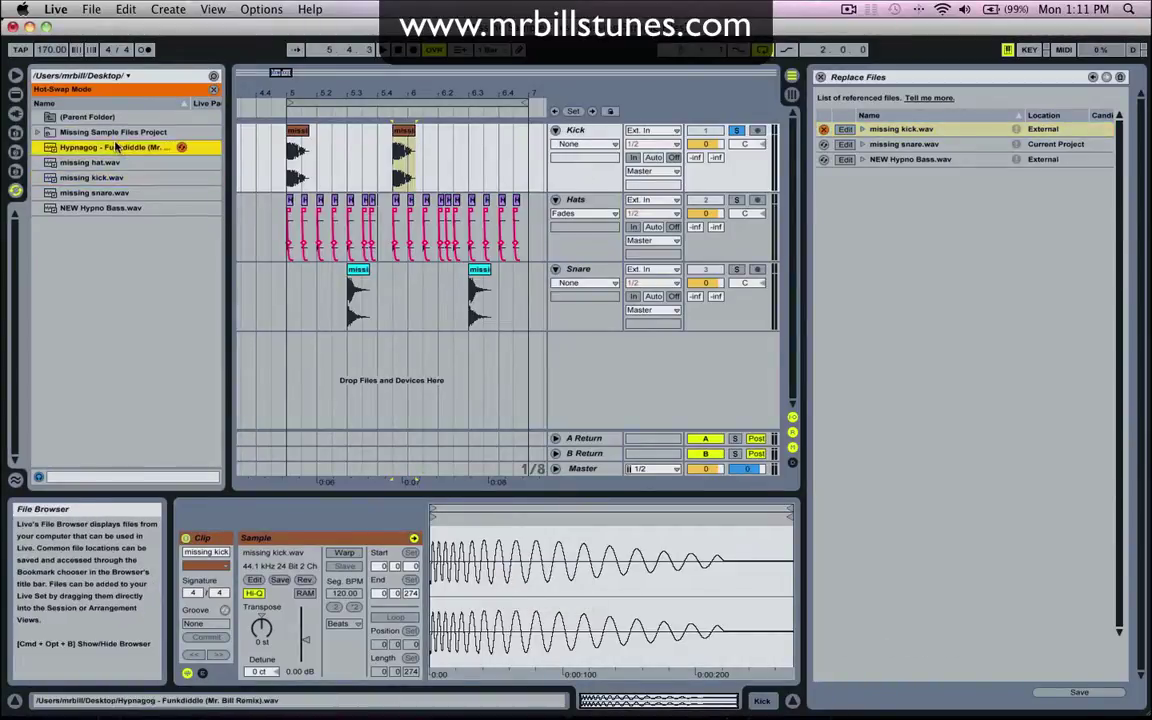
click(183, 147)
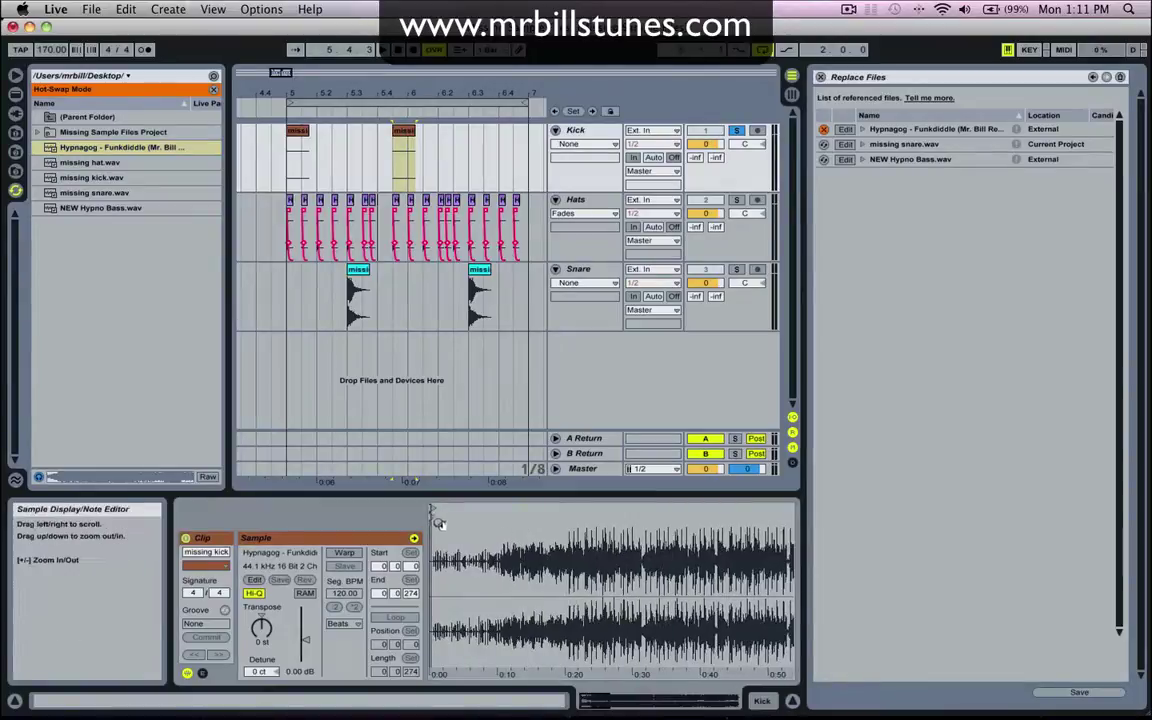
Set the sample start of the kick clip at 5.4.3 to about 0.20.212 and its end to about 0.20.532 while auditioning it.
drag(436, 512, 565, 517)
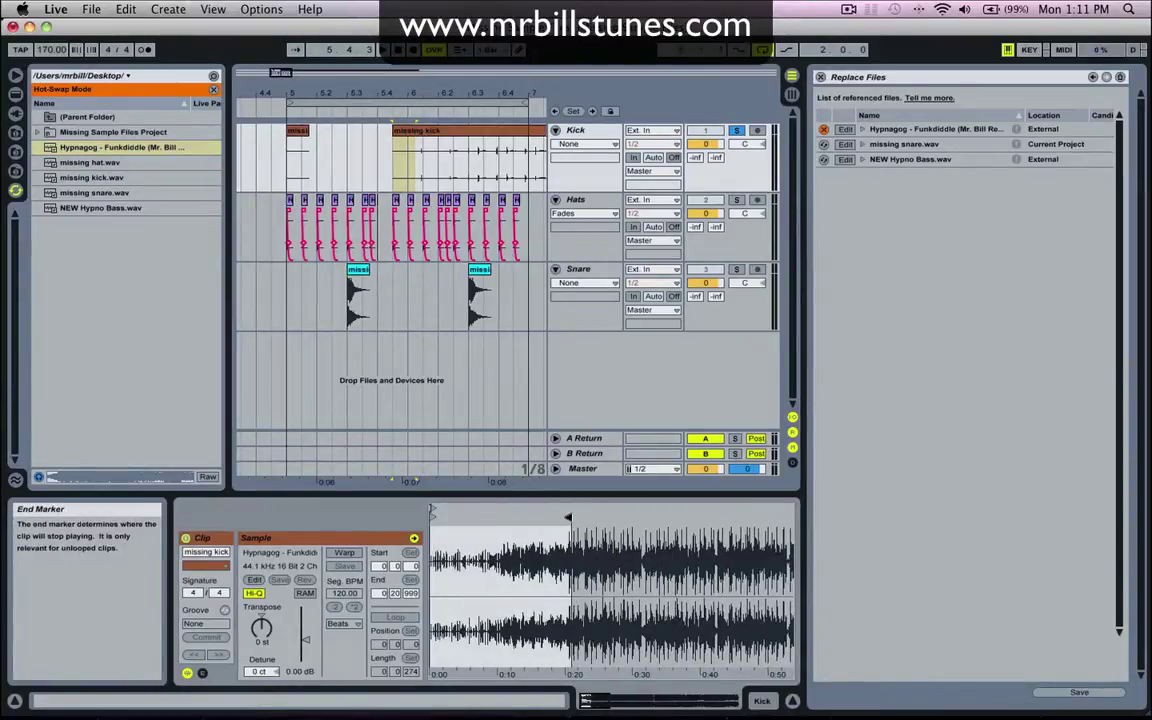
mouse_move(431, 510)
mouse_down()
mouse_move(567, 515)
mouse_move(571, 538)
mouse_move(578, 518)
mouse_move(555, 556)
mouse_move(541, 518)
mouse_up()
key(space)
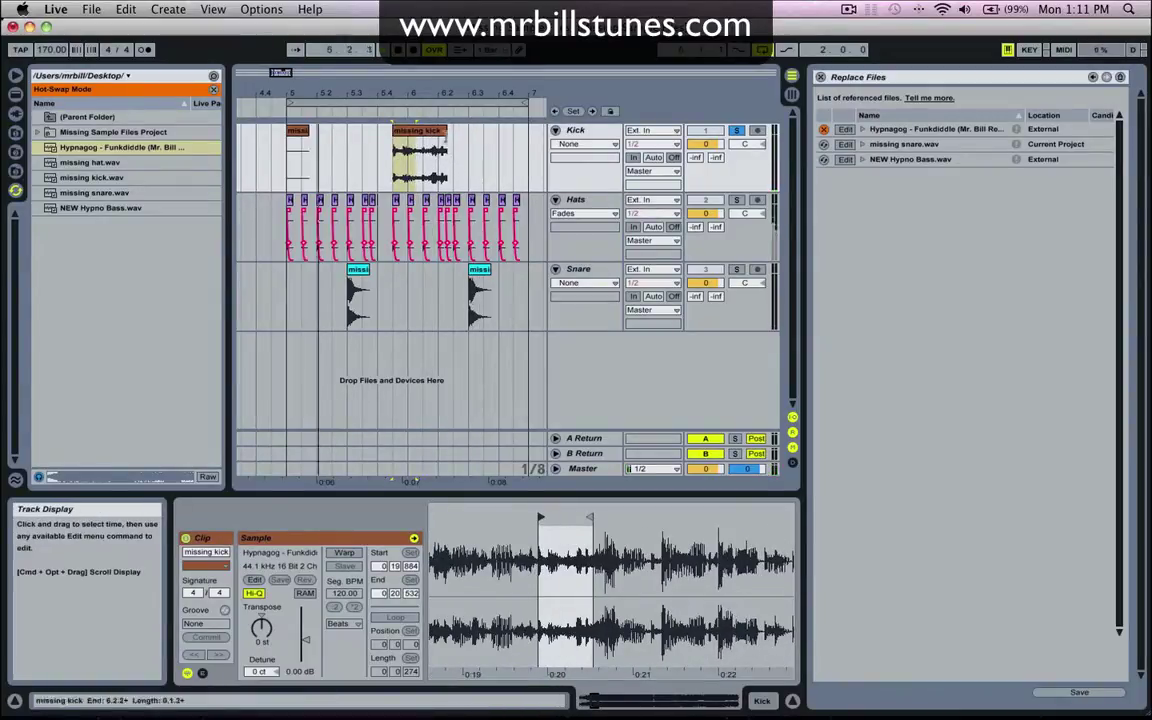
drag(540, 518, 568, 518)
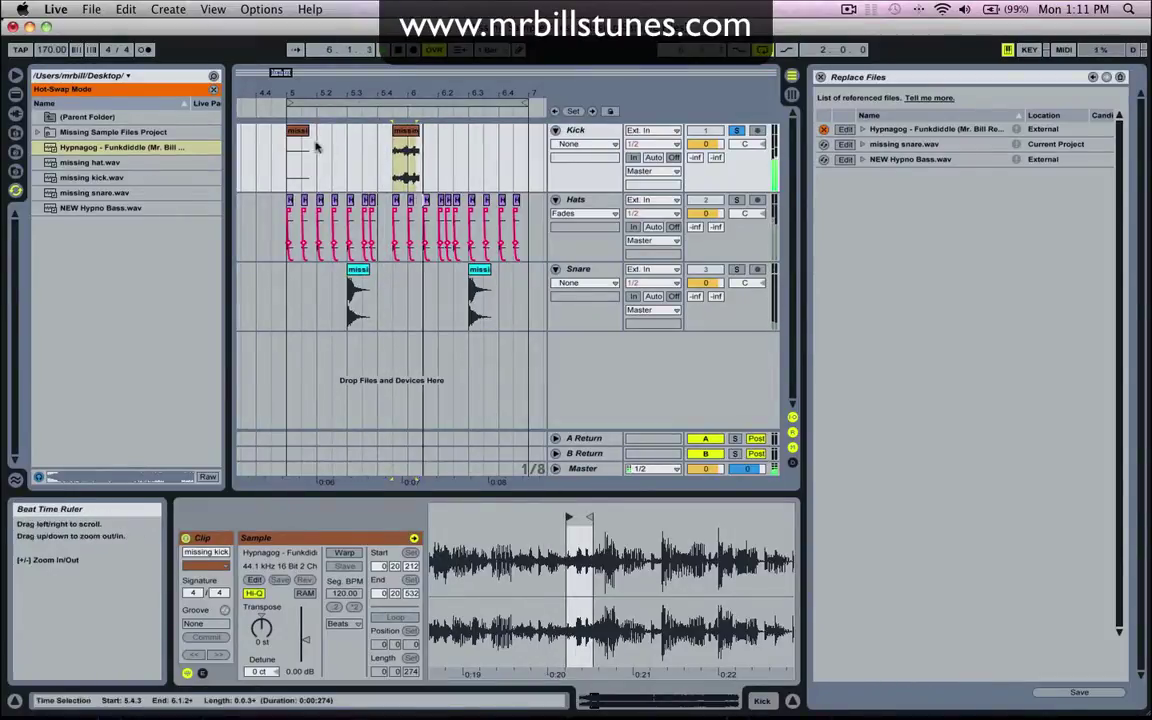
Set the sample start of the kick clip at 5.1.1 to about 0.21.334 and its end to about 0.21.692.
click(299, 136)
drag(454, 570, 454, 640)
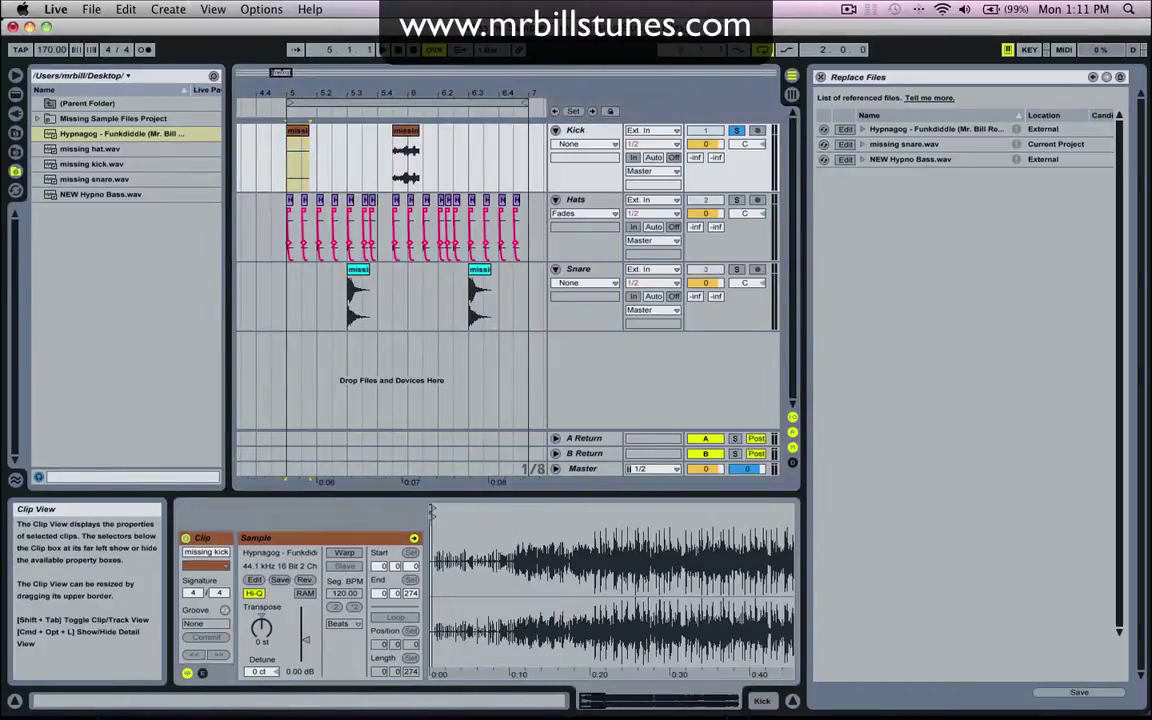
drag(432, 512, 540, 517)
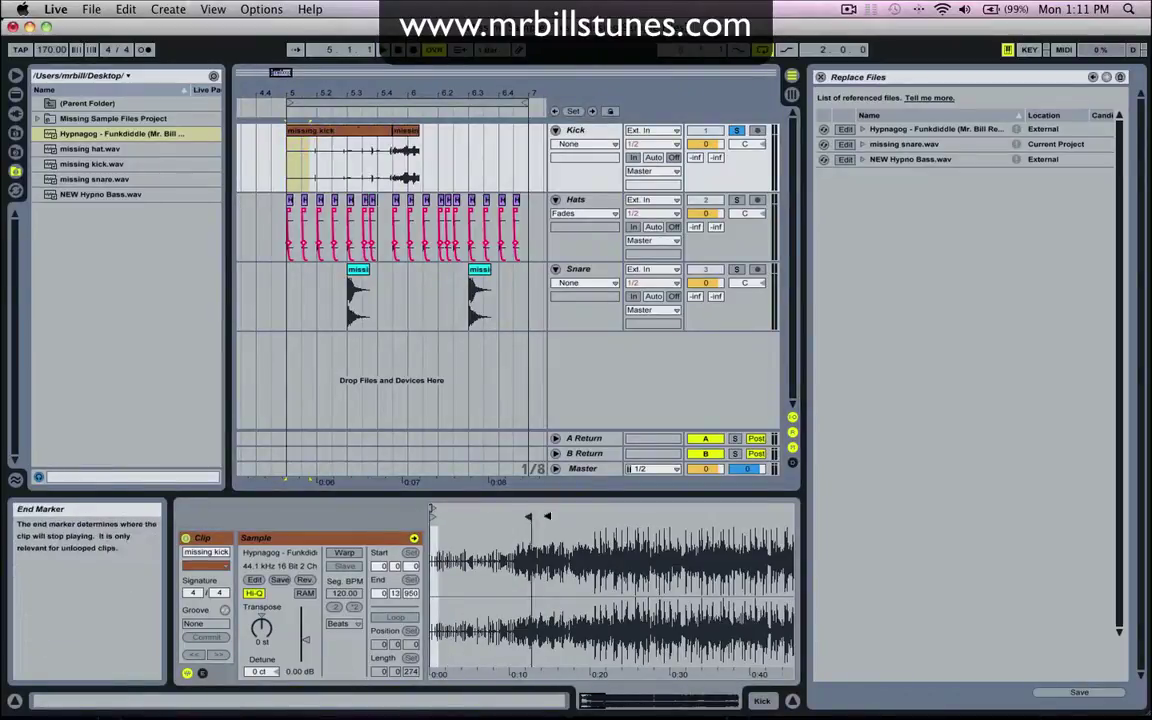
drag(432, 510, 646, 517)
key(space)
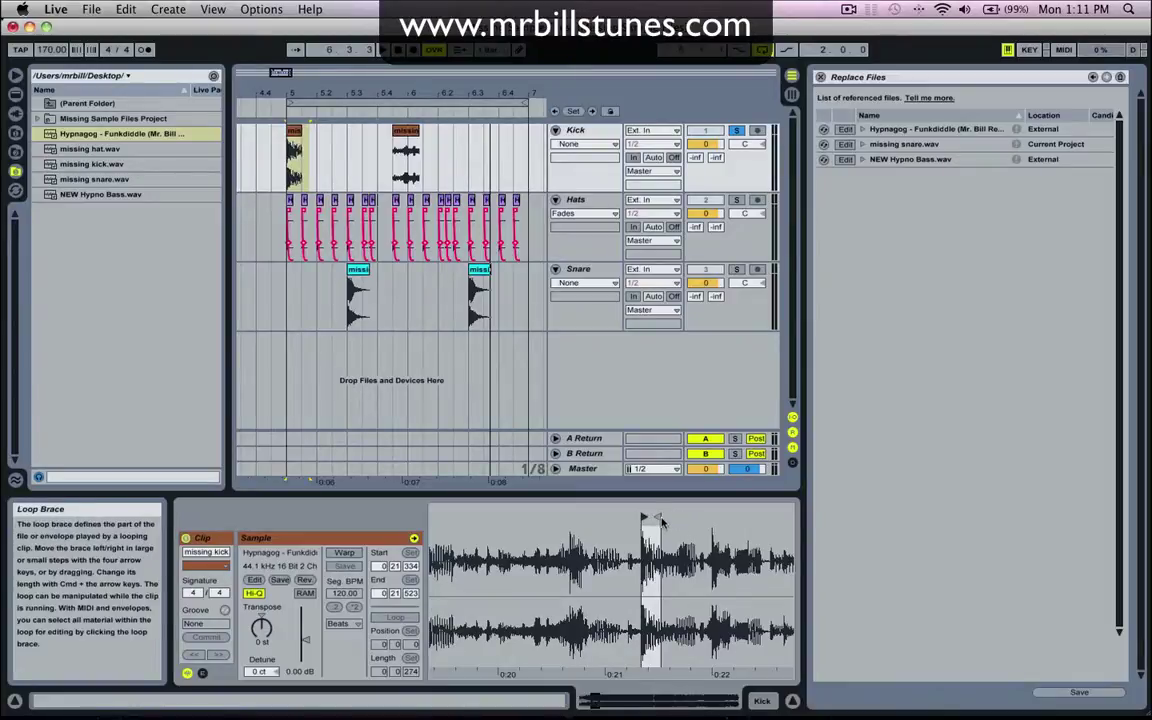
drag(652, 517, 662, 517)
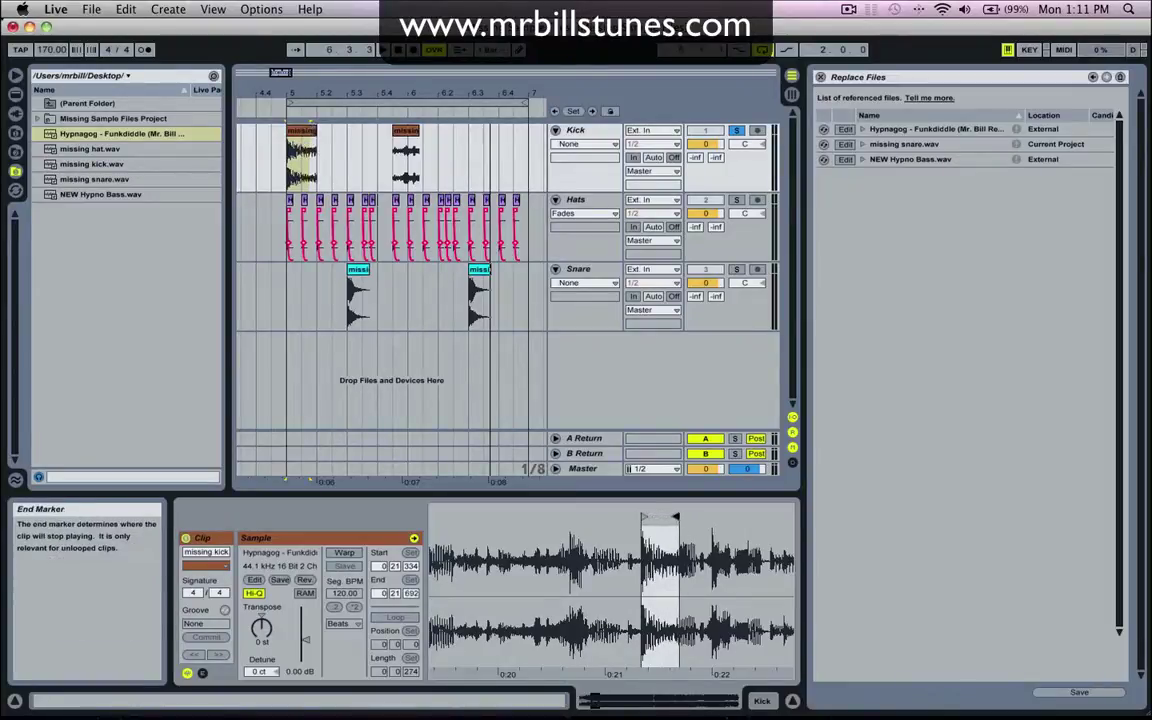
Play the Kick track from 5.1.1 and turn its solo off to hear all tracks together.
click(290, 147)
key(space)
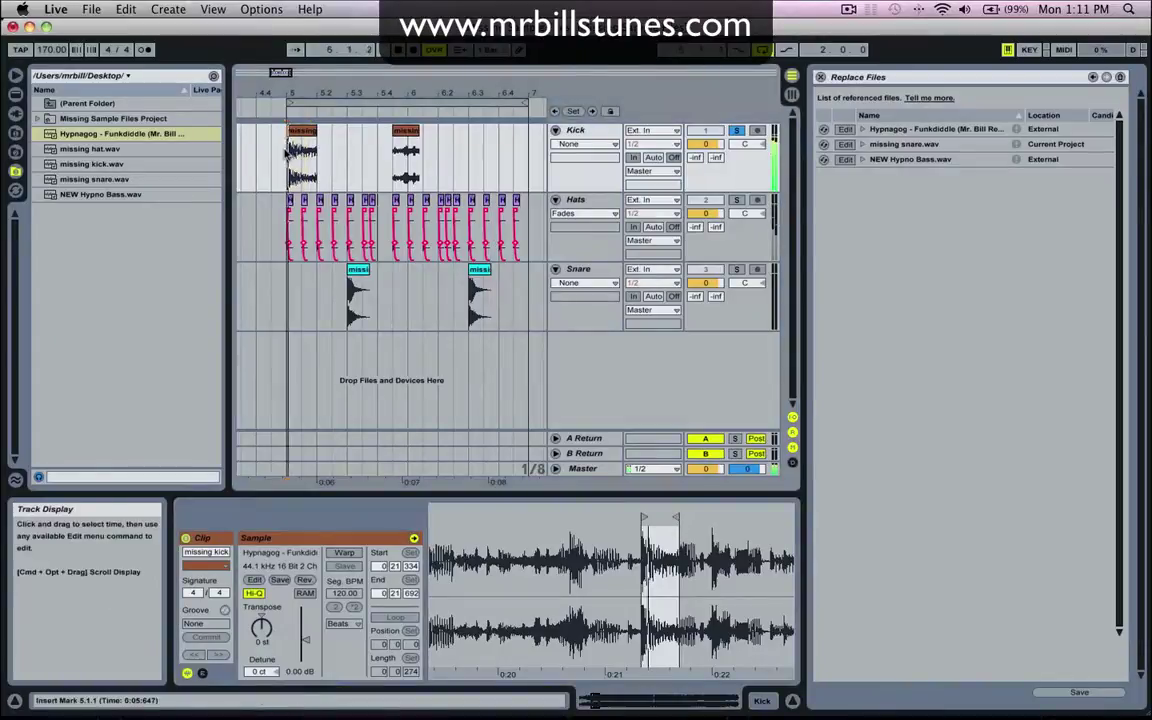
key(space)
click(740, 134)
click(738, 133)
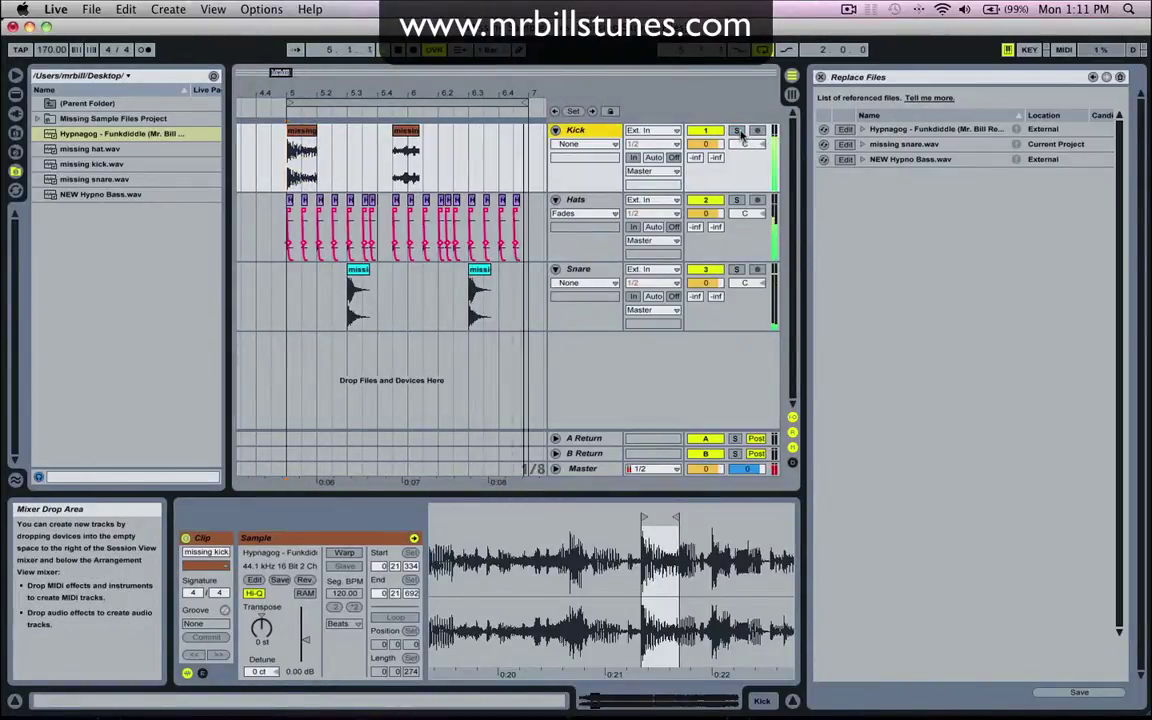
Hot-swap missing snare.wav used by the Snare track's clips with the Hypnagog - Funkdiddle (Mr. Bill Remix) file.
click(579, 272)
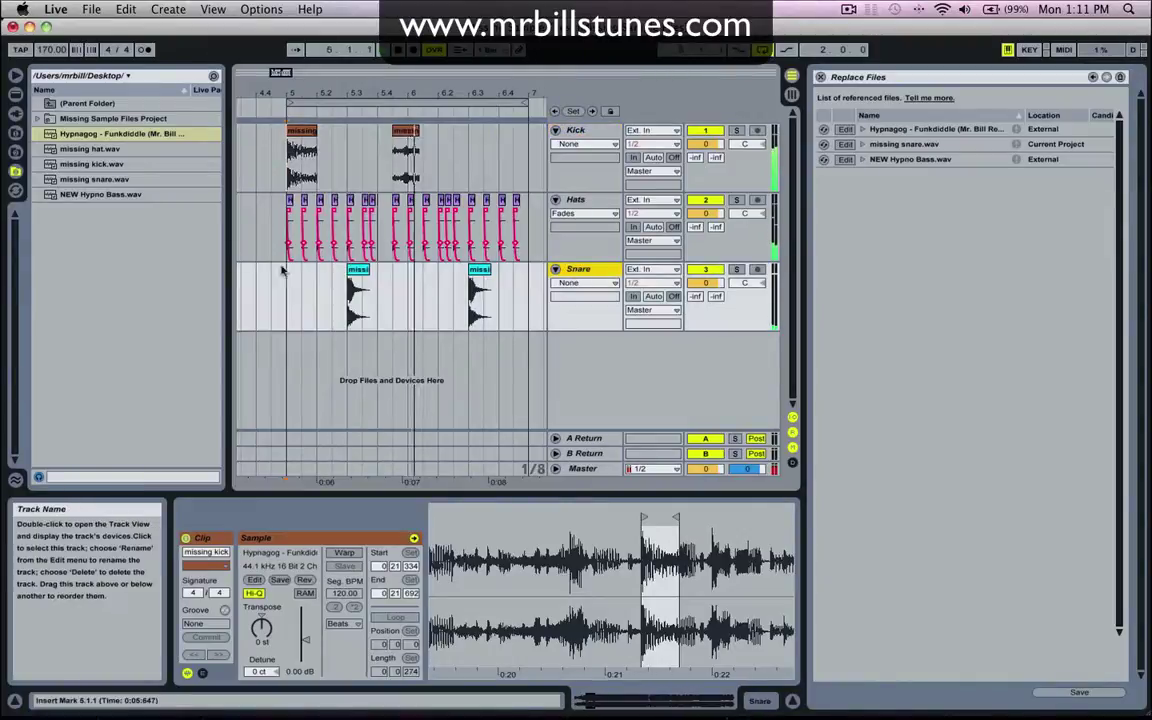
click(357, 272)
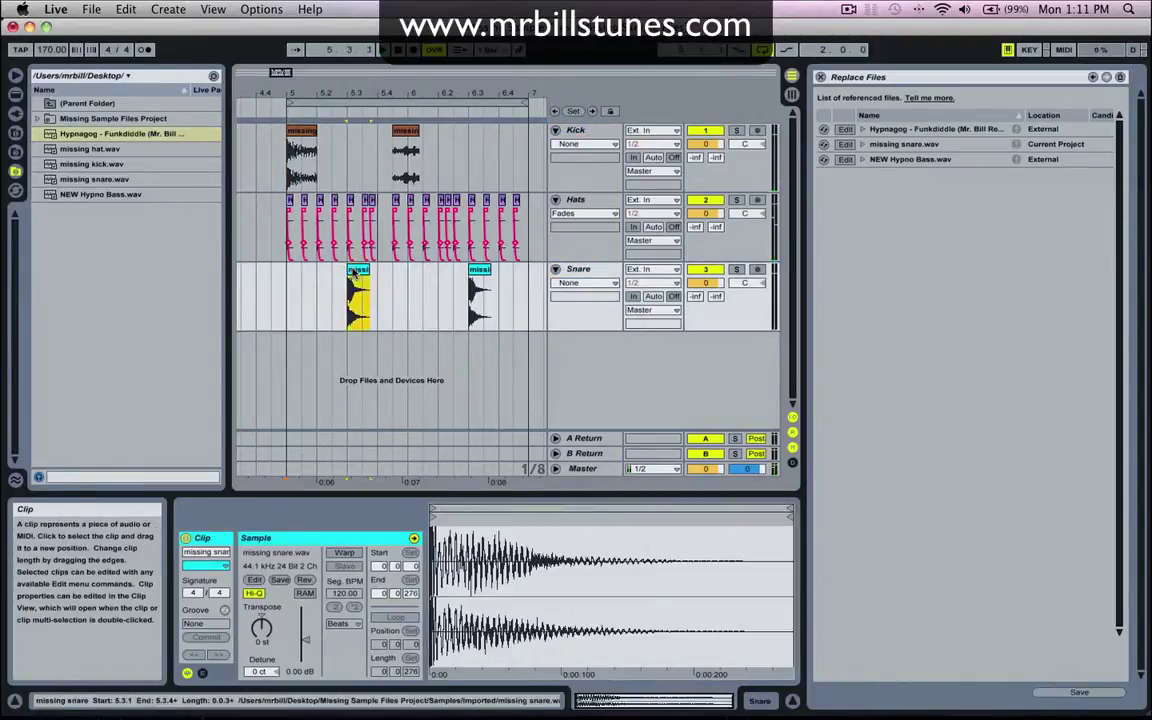
click(823, 144)
click(16, 172)
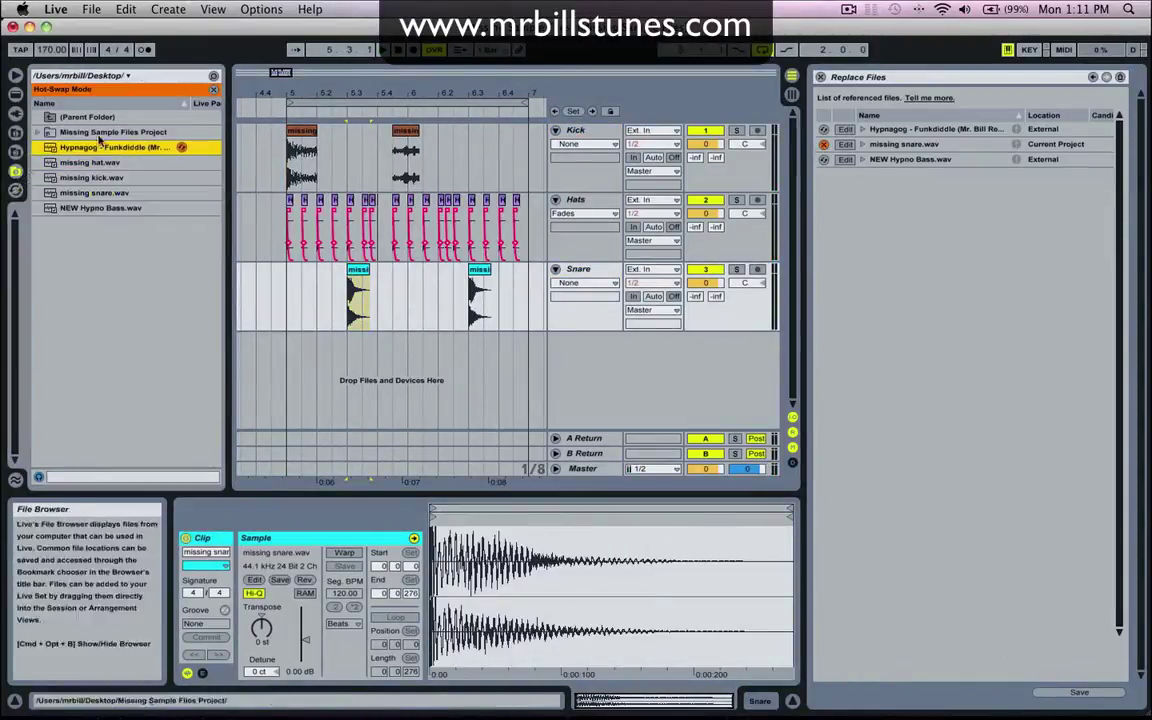
click(180, 148)
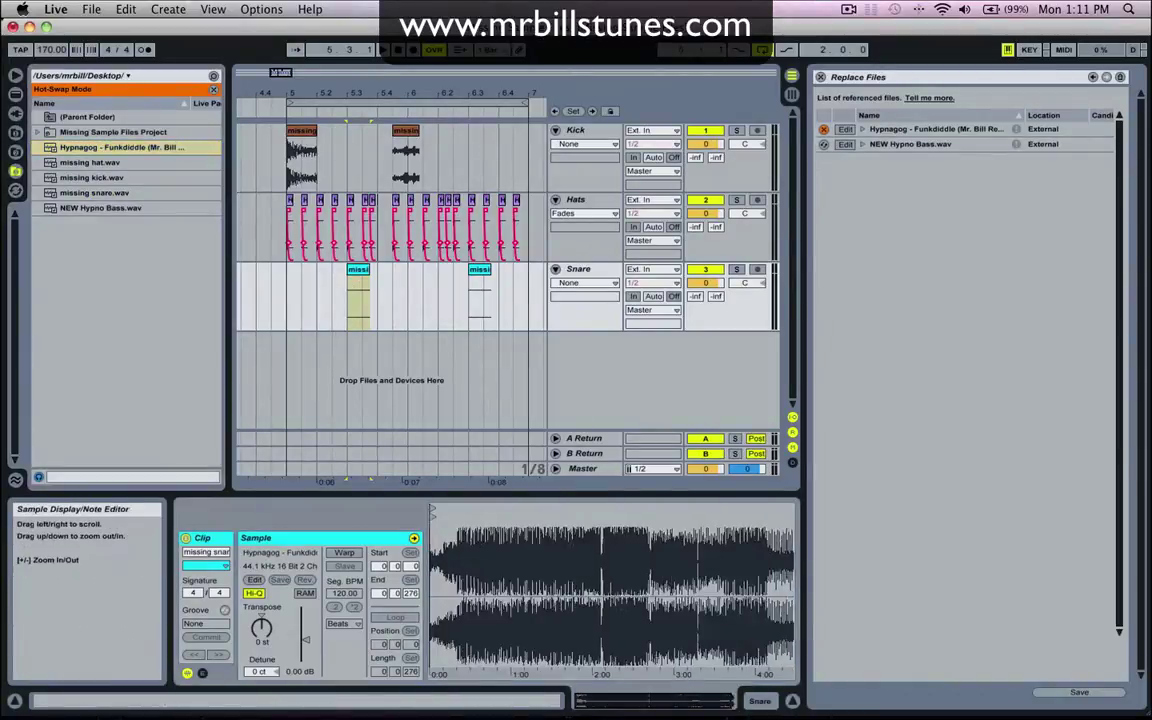
Set the sample start of the snare clip at 5.3.1 to about 0.17.869 and its end to about 0.18.359 during playback.
drag(431, 512, 600, 517)
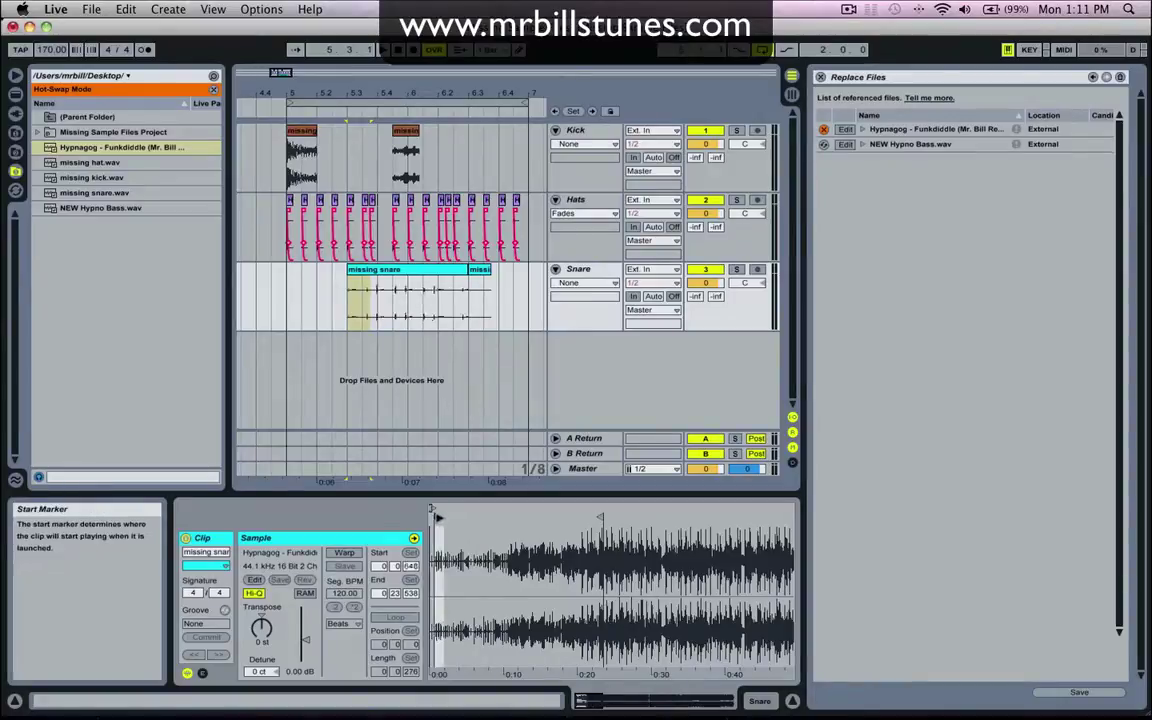
mouse_move(433, 512)
mouse_down()
mouse_move(582, 517)
mouse_move(597, 530)
mouse_move(572, 518)
mouse_up()
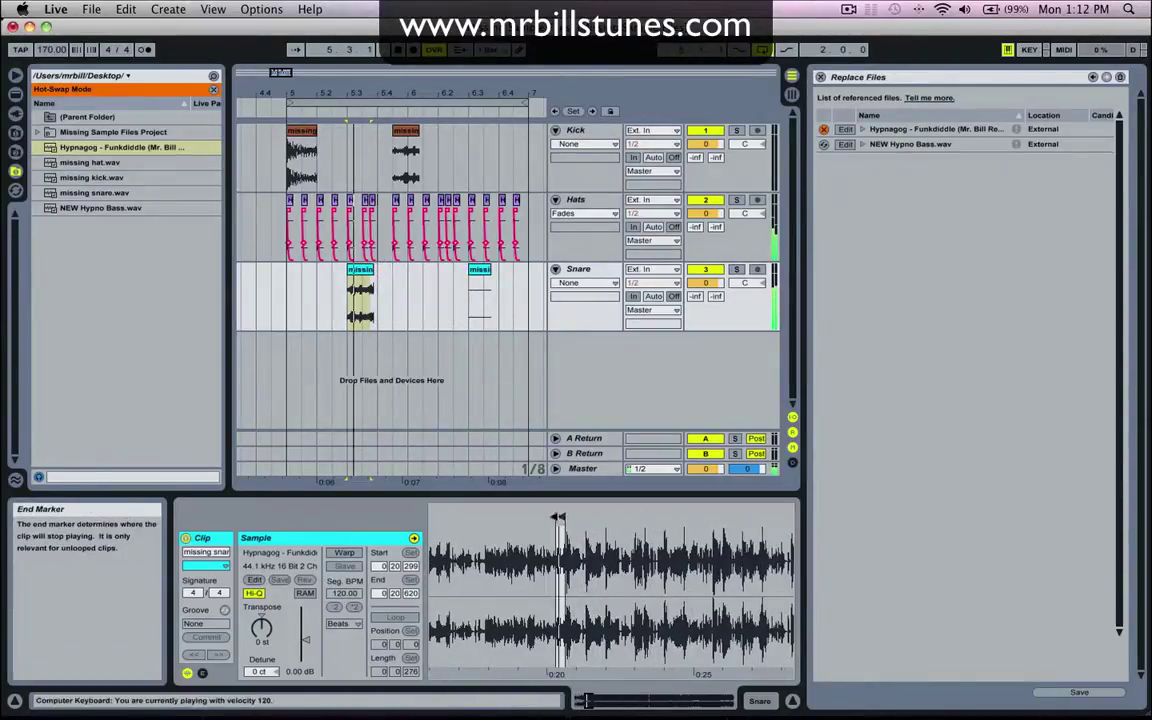
mouse_move(562, 517)
mouse_down()
mouse_move(514, 517)
mouse_move(572, 517)
mouse_move(490, 519)
mouse_up()
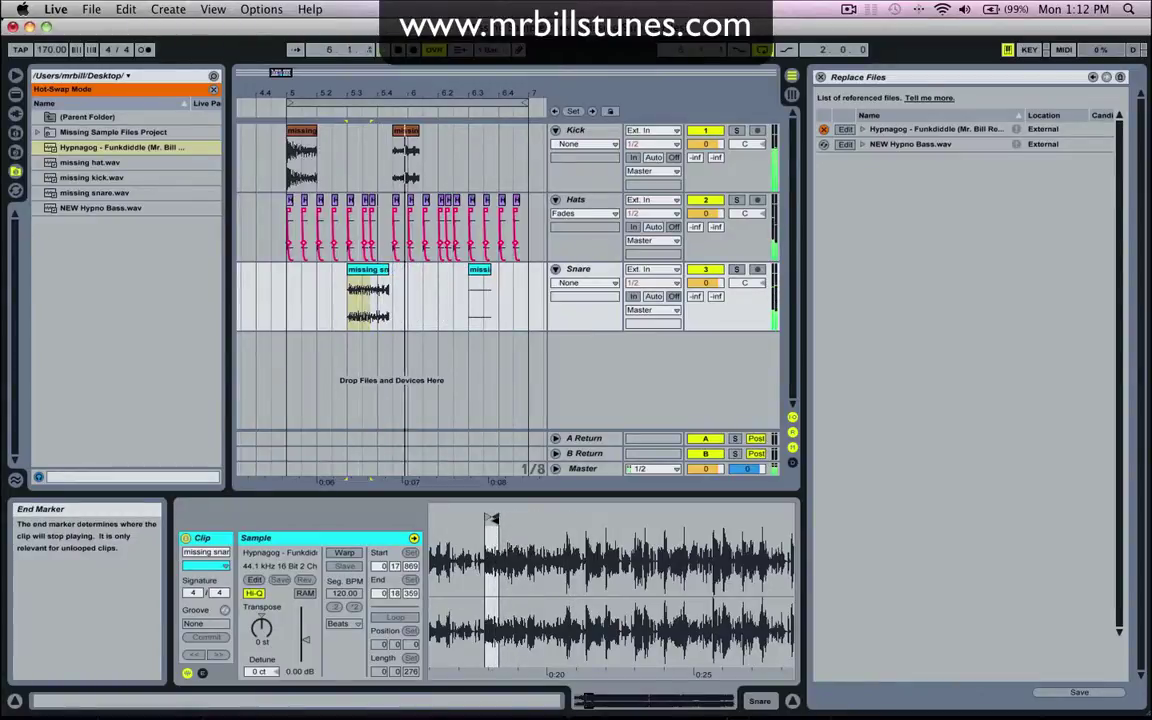
Set the sample start of the snare clip at 6.3.1 to about 0.36.330 and its end to about 0.36.943.
click(482, 270)
key(space)
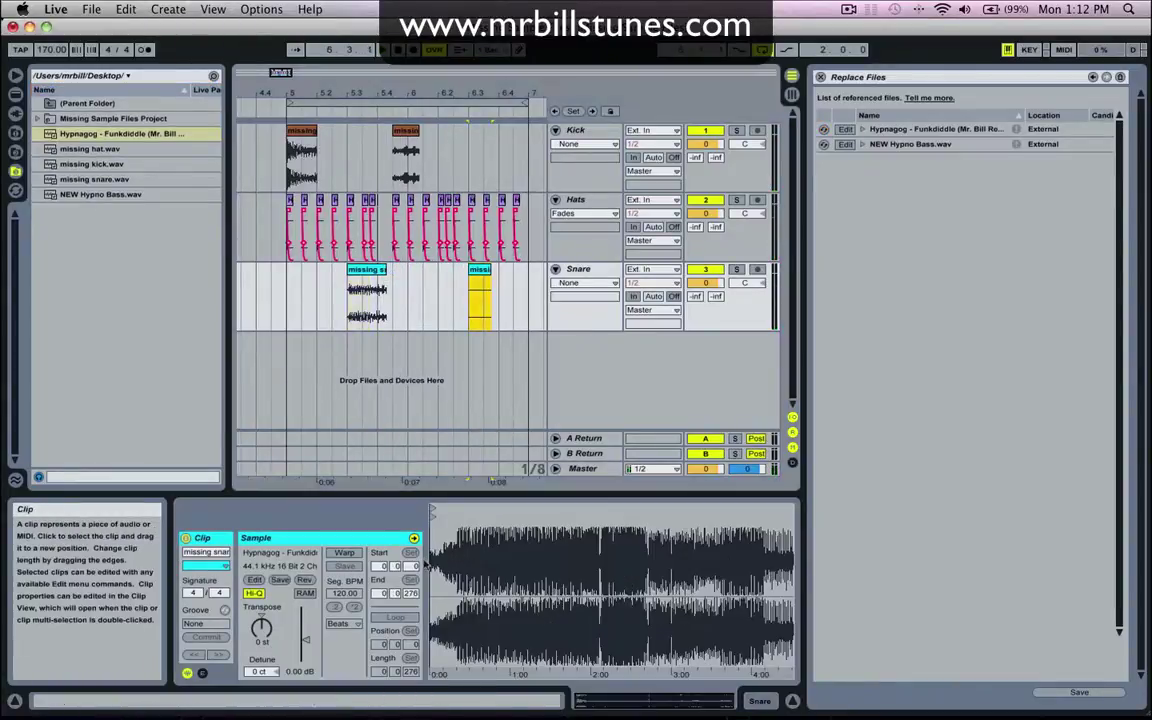
drag(433, 548, 433, 620)
drag(431, 518, 701, 517)
drag(432, 517, 687, 517)
drag(694, 556, 690, 512)
mouse_move(565, 517)
mouse_down()
mouse_move(632, 517)
mouse_move(635, 610)
mouse_up()
drag(571, 517, 611, 518)
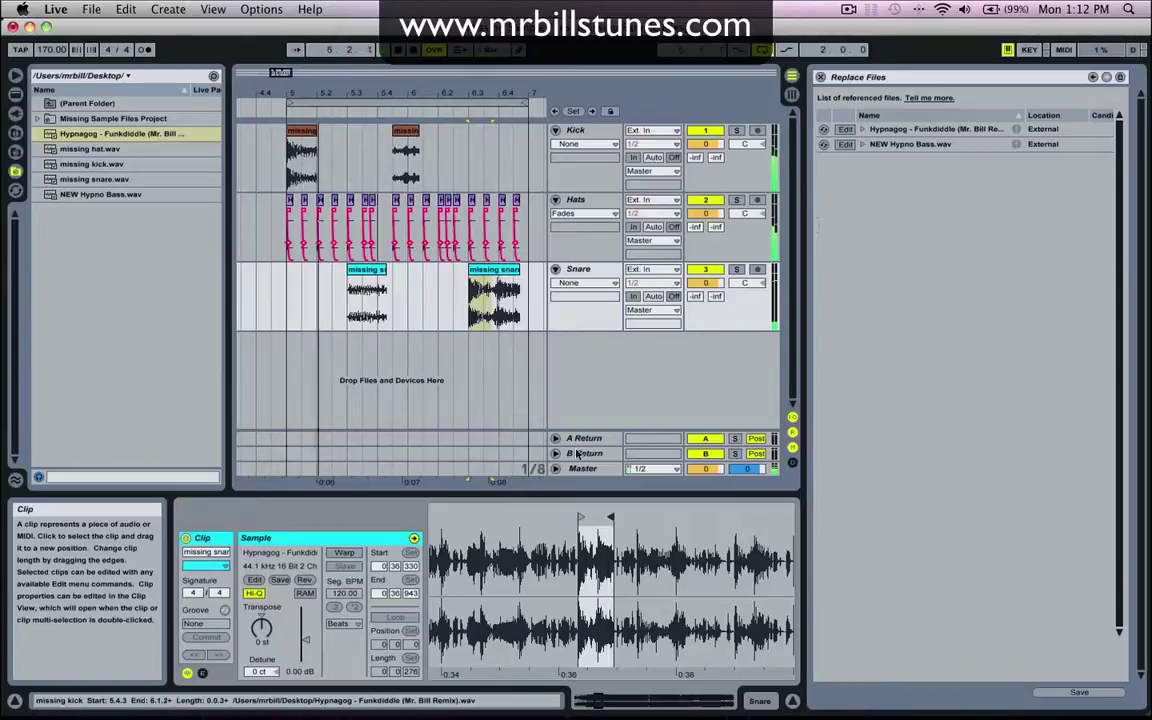
Set the sample start of the snare clip at 6.3.1 to about 0.36.657 and of the kick clip at 5.4.3 to about 0.20.438.
drag(580, 518, 601, 518)
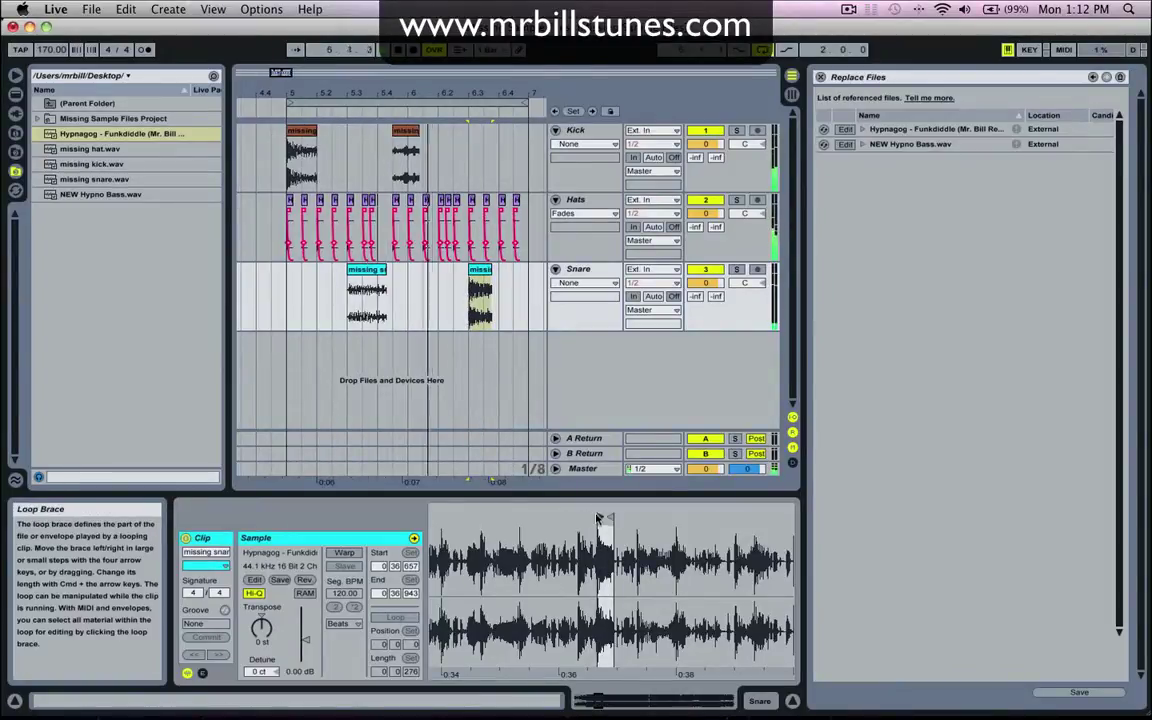
click(406, 155)
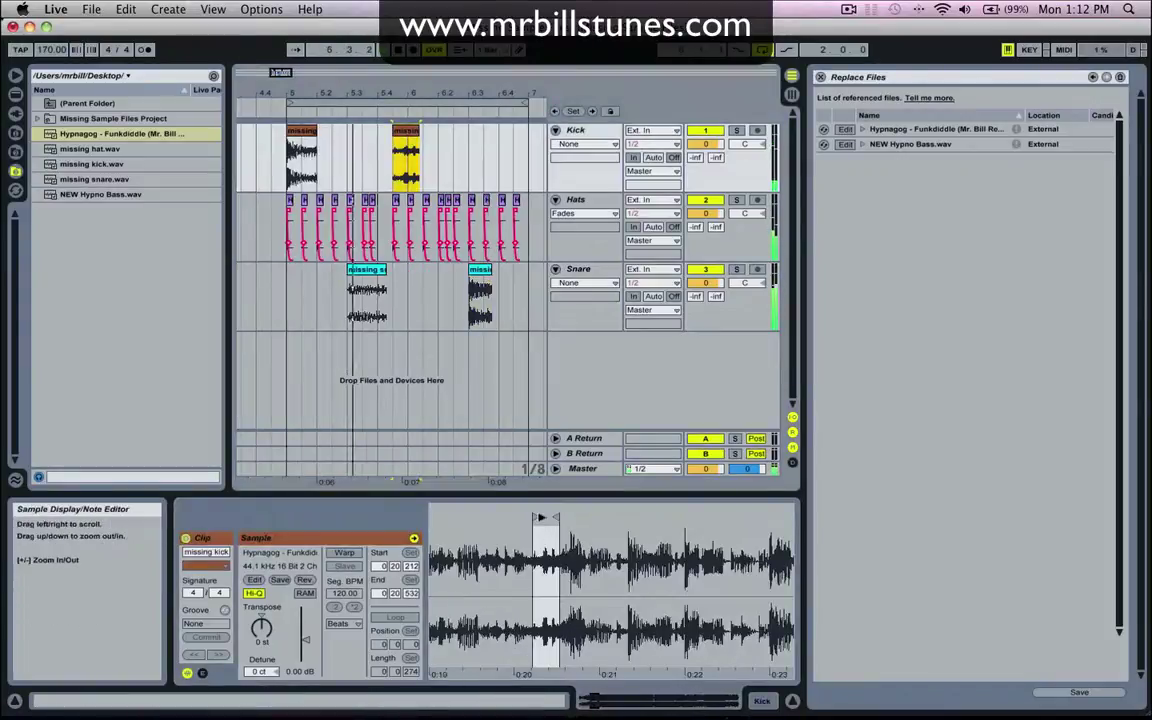
drag(535, 518, 547, 518)
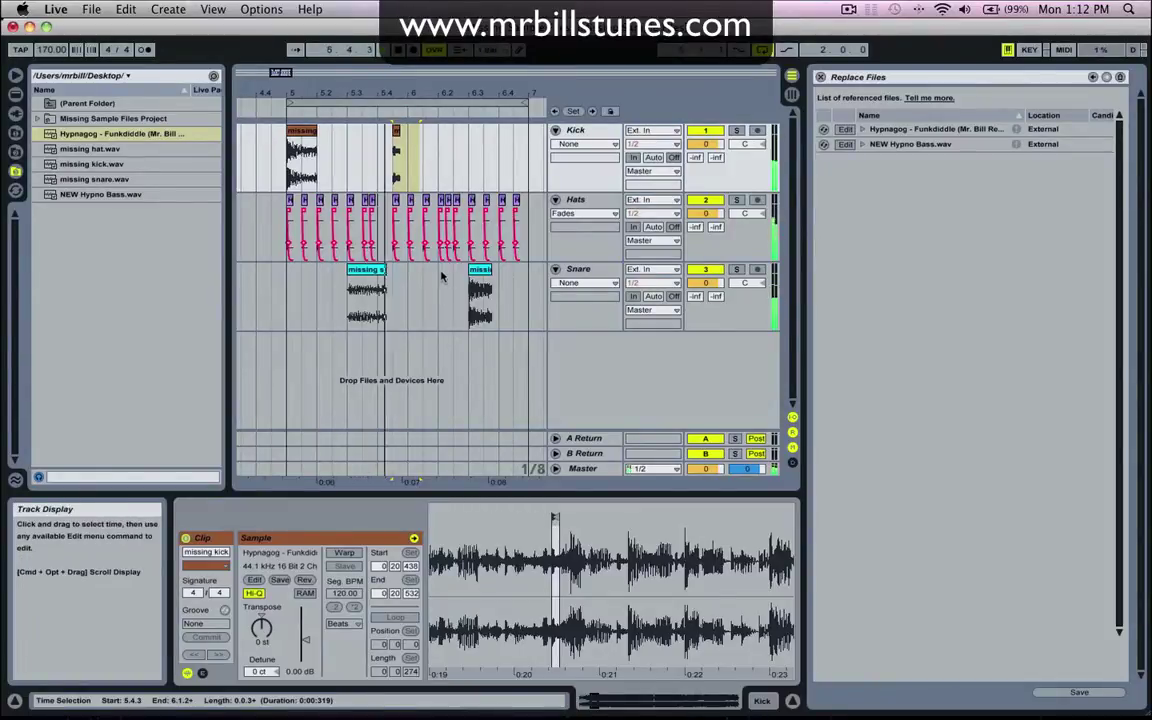
Set the sample start of the snare clip at 5.3.1 to about 0.17.665 and its end to about 0.17.807.
click(367, 295)
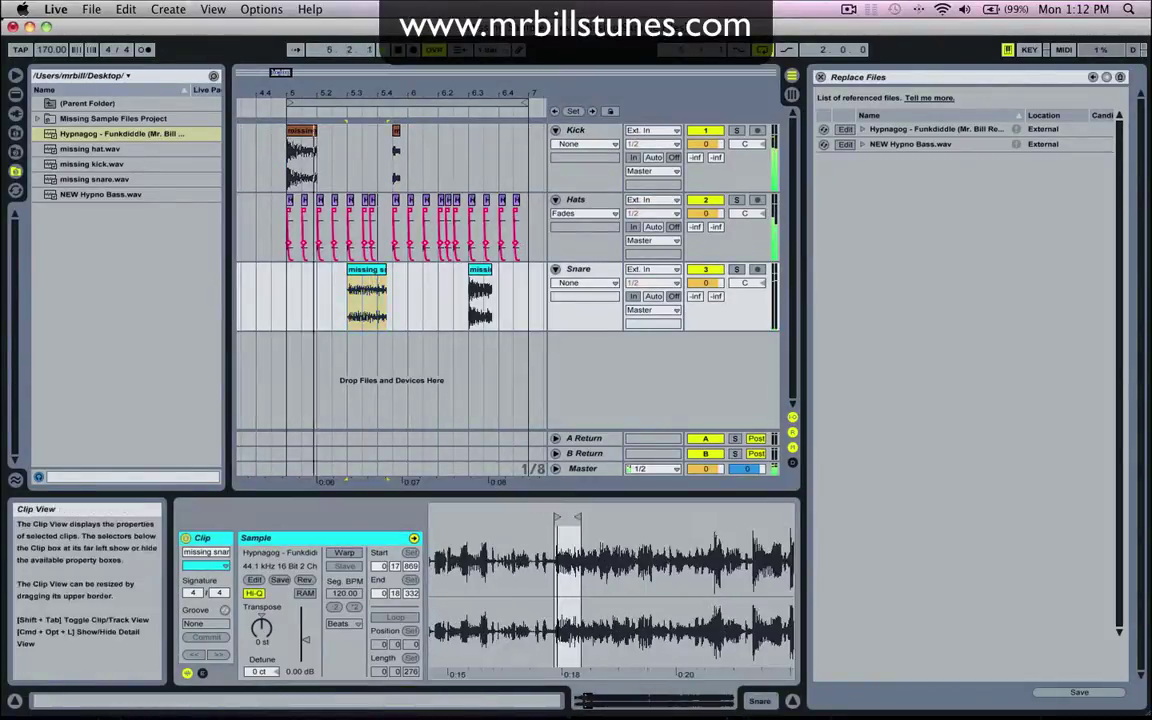
drag(566, 524, 530, 518)
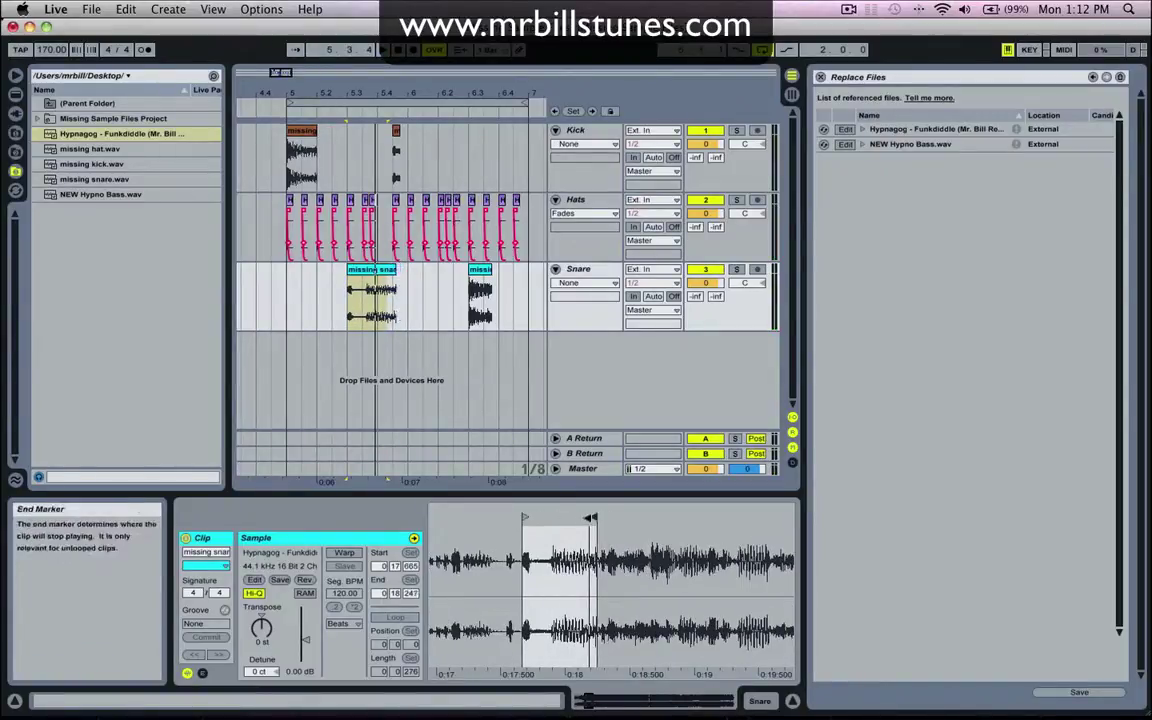
drag(604, 518, 535, 519)
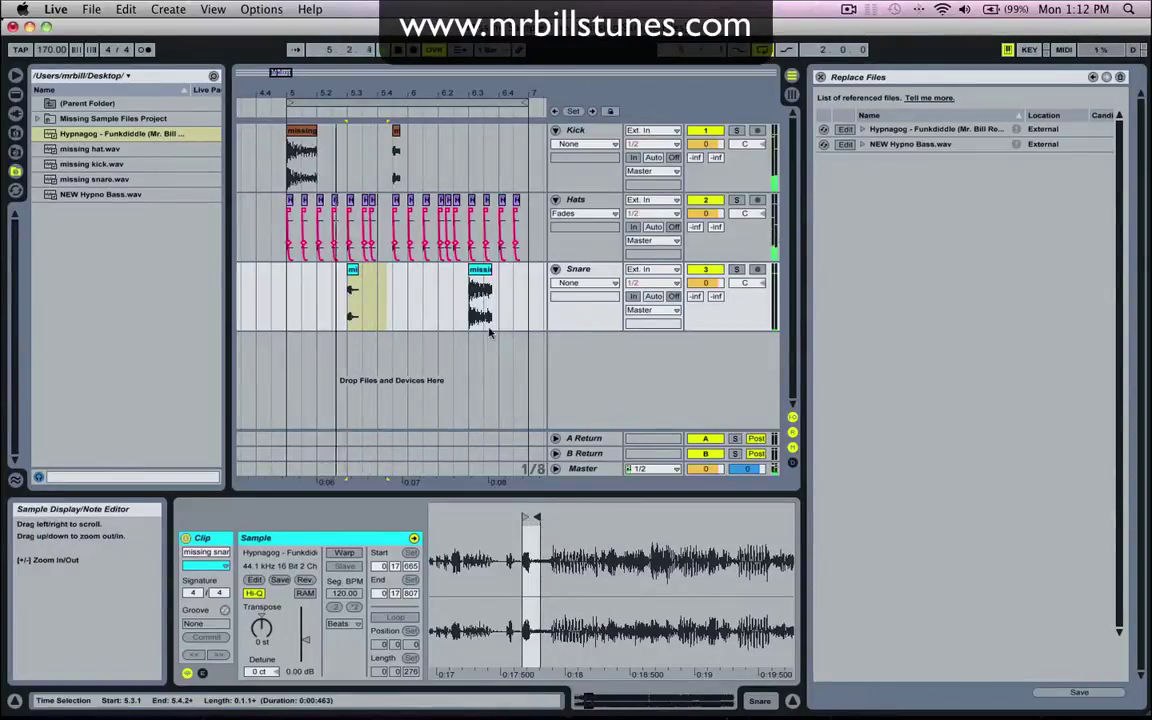
Shorten the snare clip at 6.3.1 by setting its sample end to about 0.36.879.
click(480, 295)
drag(580, 545, 580, 610)
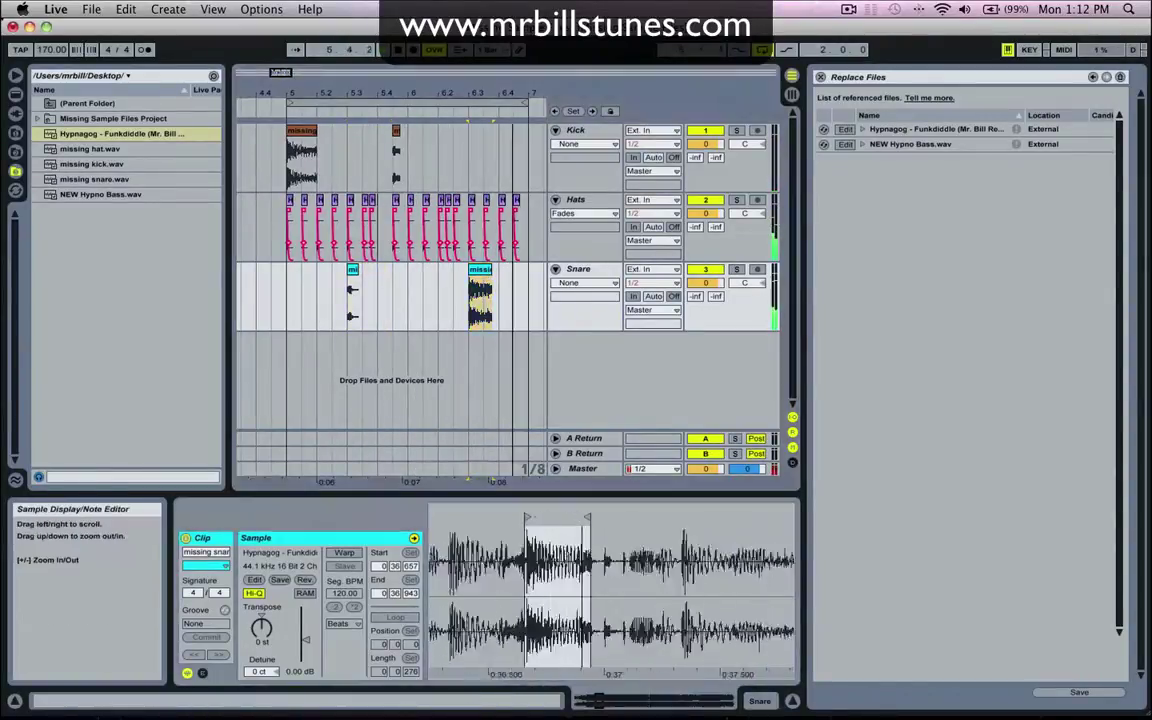
drag(589, 518, 575, 519)
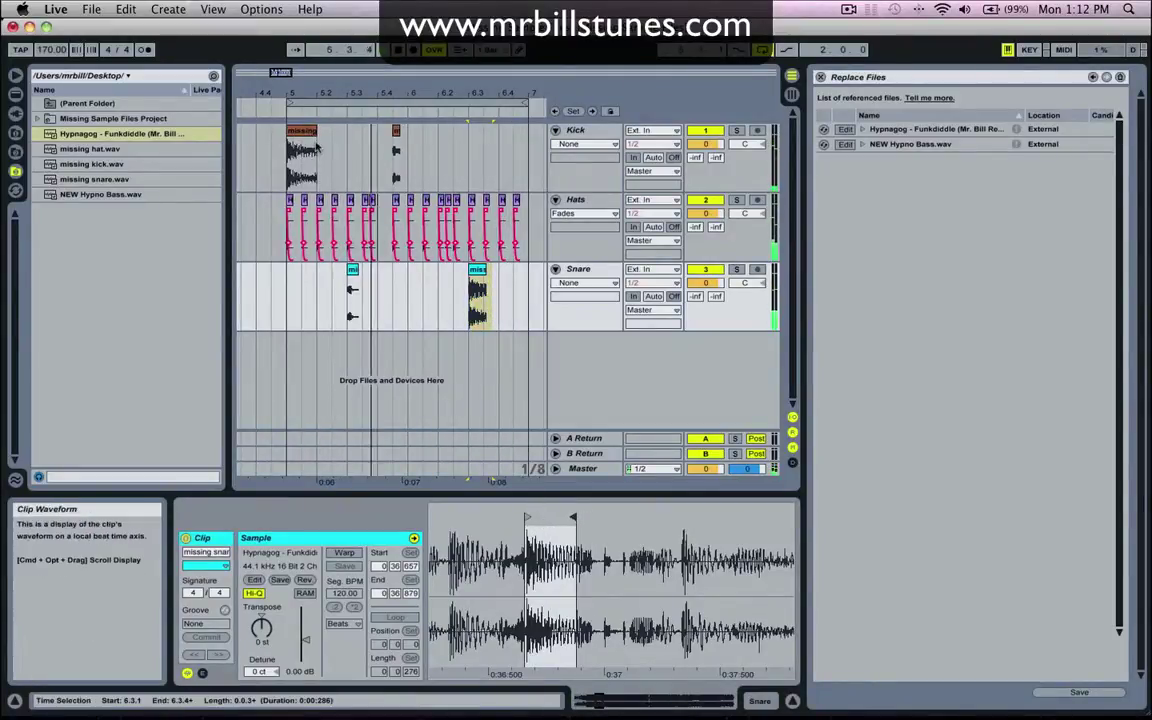
Duplicate the snare clip at 5.3.1 to 5.3.3 and set the copy's sample range to about 0.17.541 to 0.17.653.
drag(366, 276, 338, 288)
key(super+d)
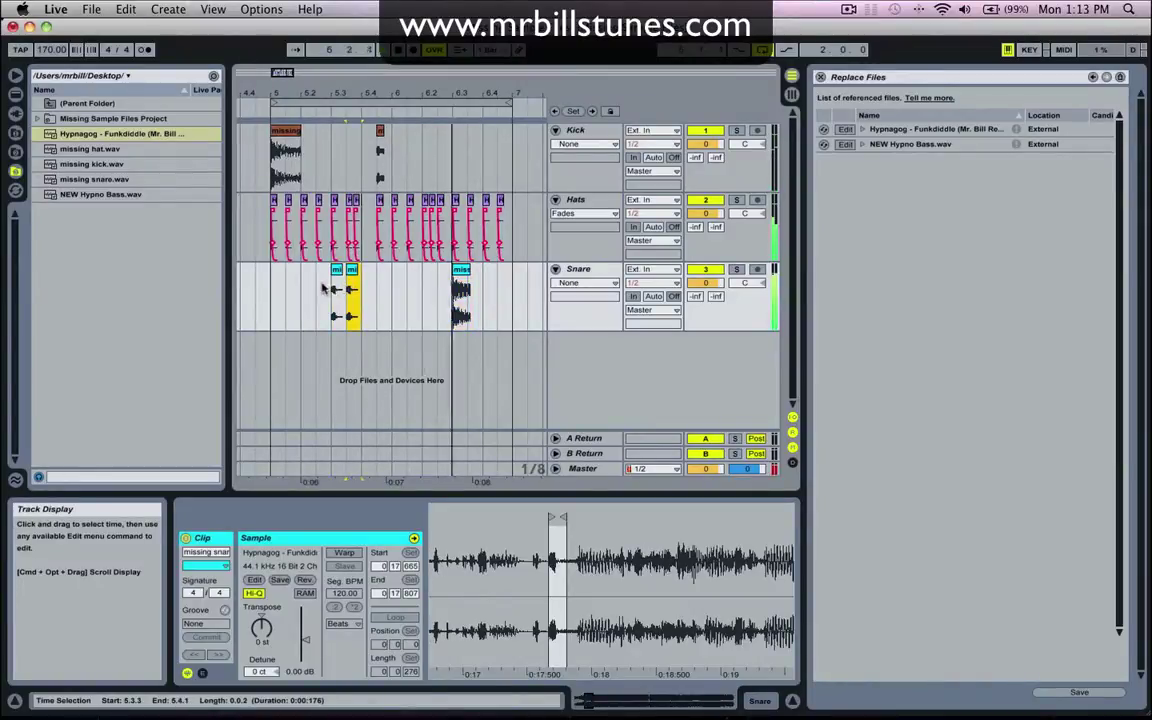
drag(550, 521, 540, 519)
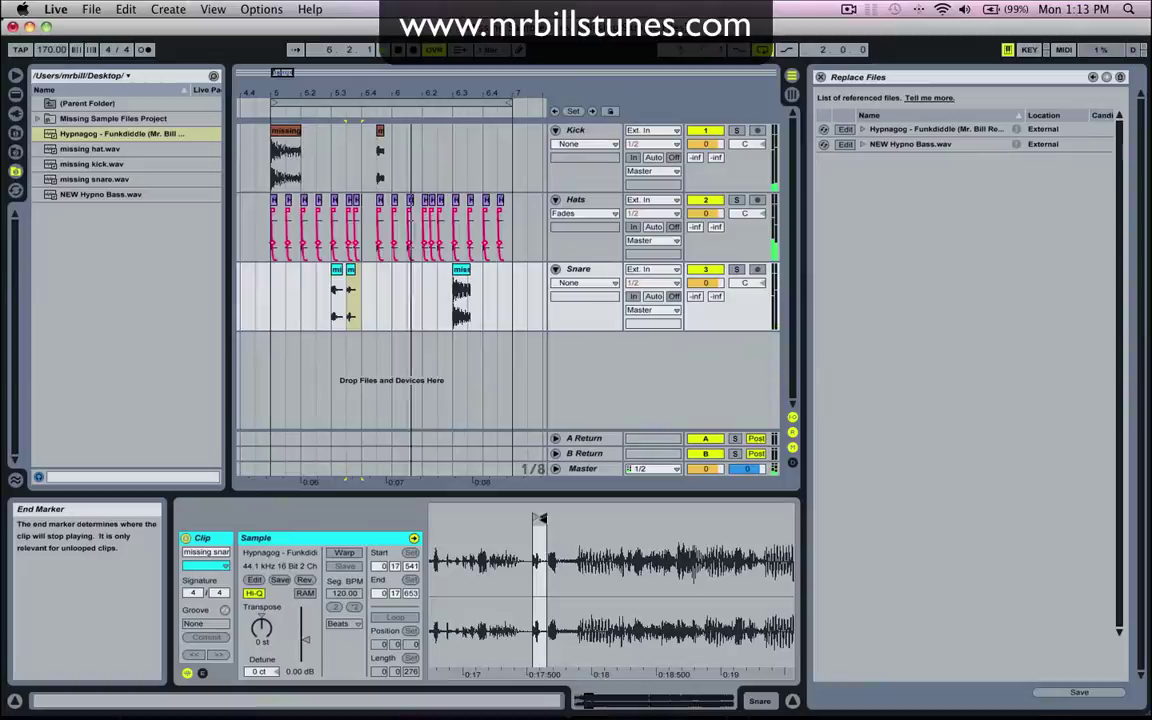
Copy the kick clip at 5.4.3 to 5.4.1 and set the copy's sample range to about 0.20.335 to 0.20.412.
click(385, 150)
double_click(380, 151)
click(366, 154)
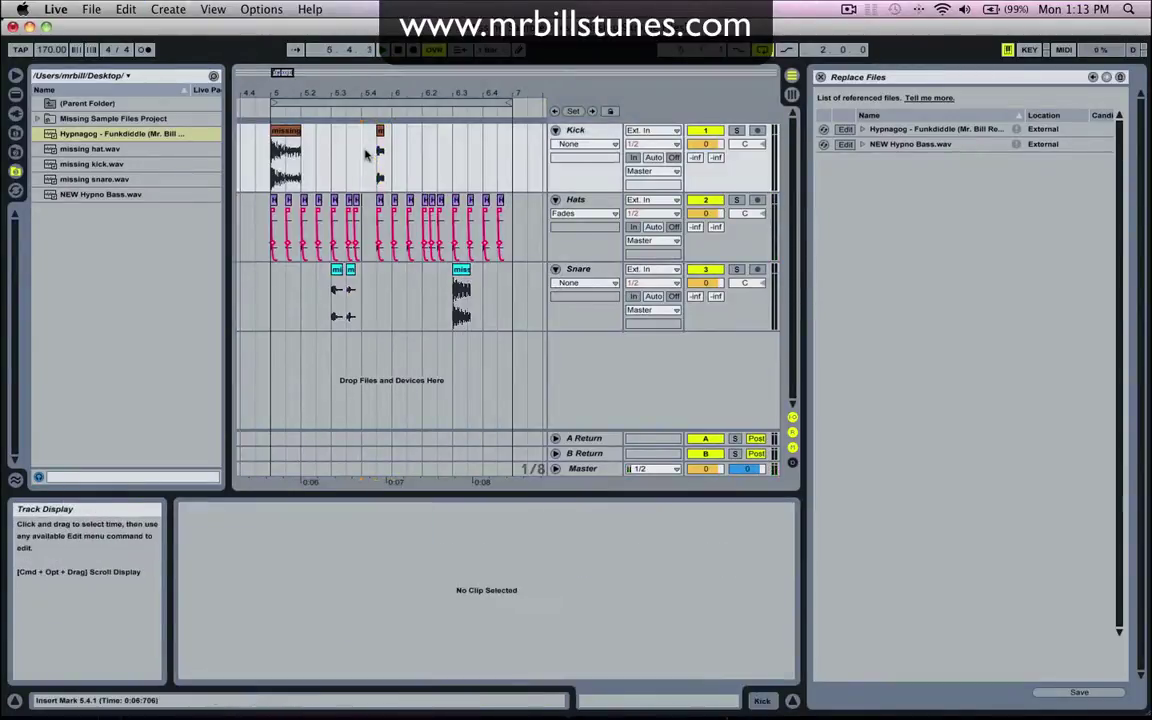
key(super+v)
drag(538, 550, 538, 640)
drag(531, 522, 456, 518)
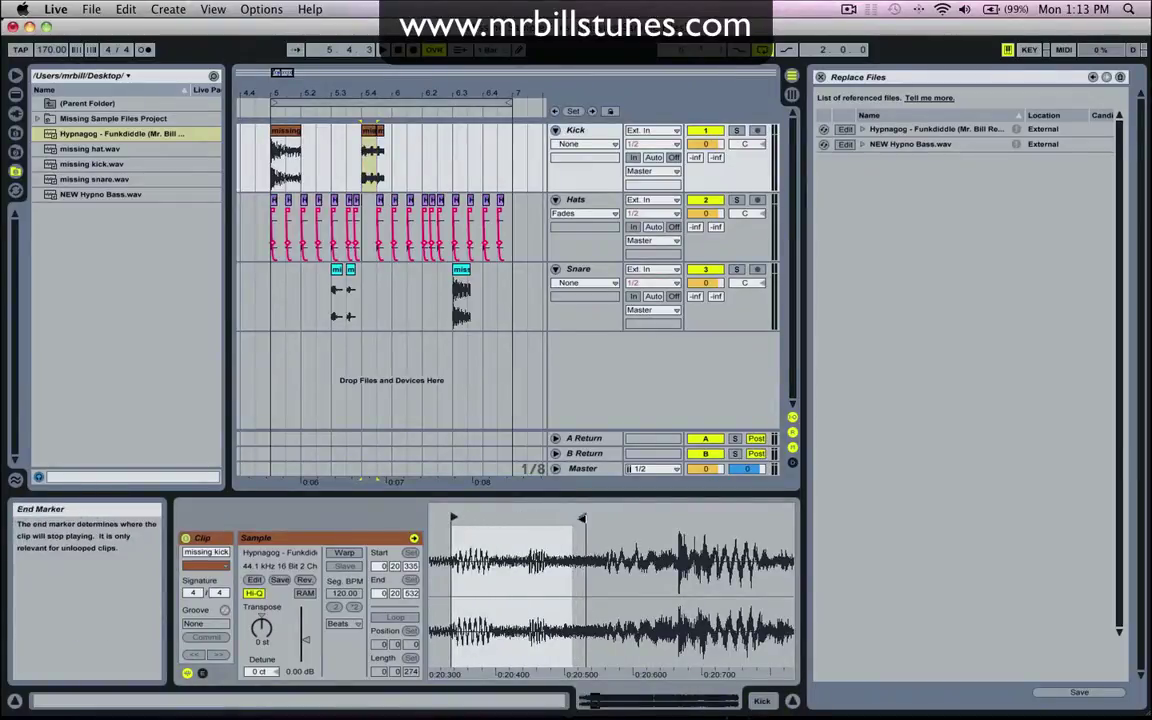
drag(583, 518, 508, 518)
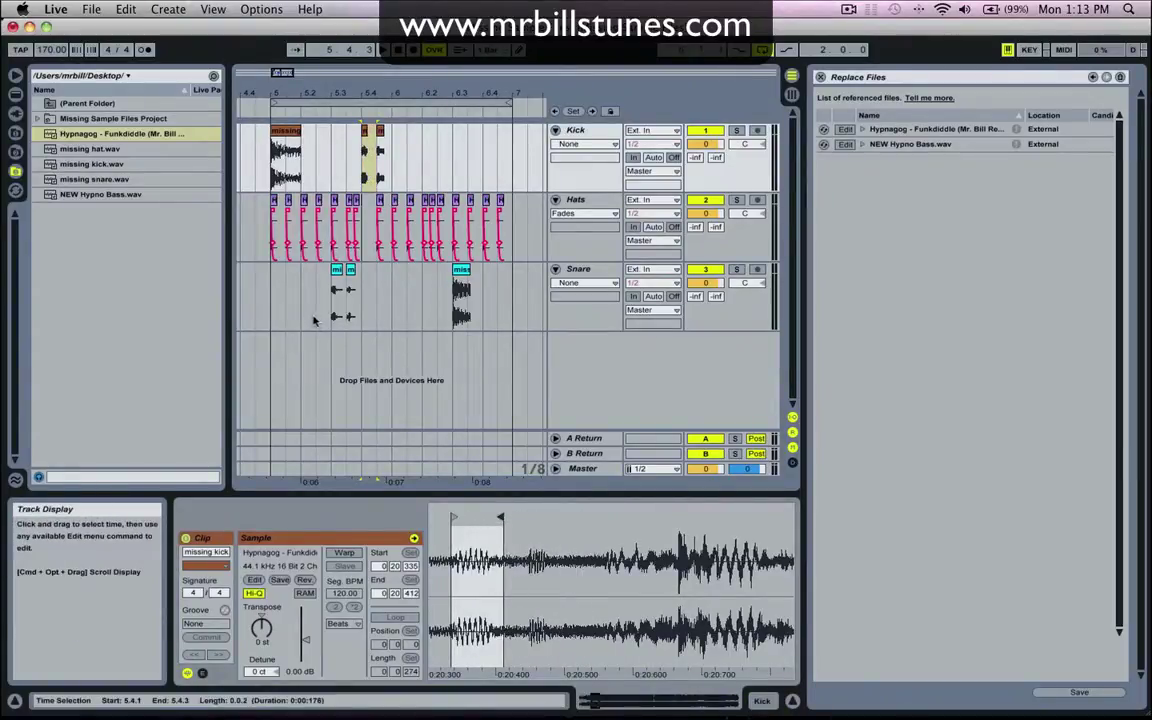
Play the edited beat from 5.2.3 and hide the Replace Files list and the file browser.
click(313, 314)
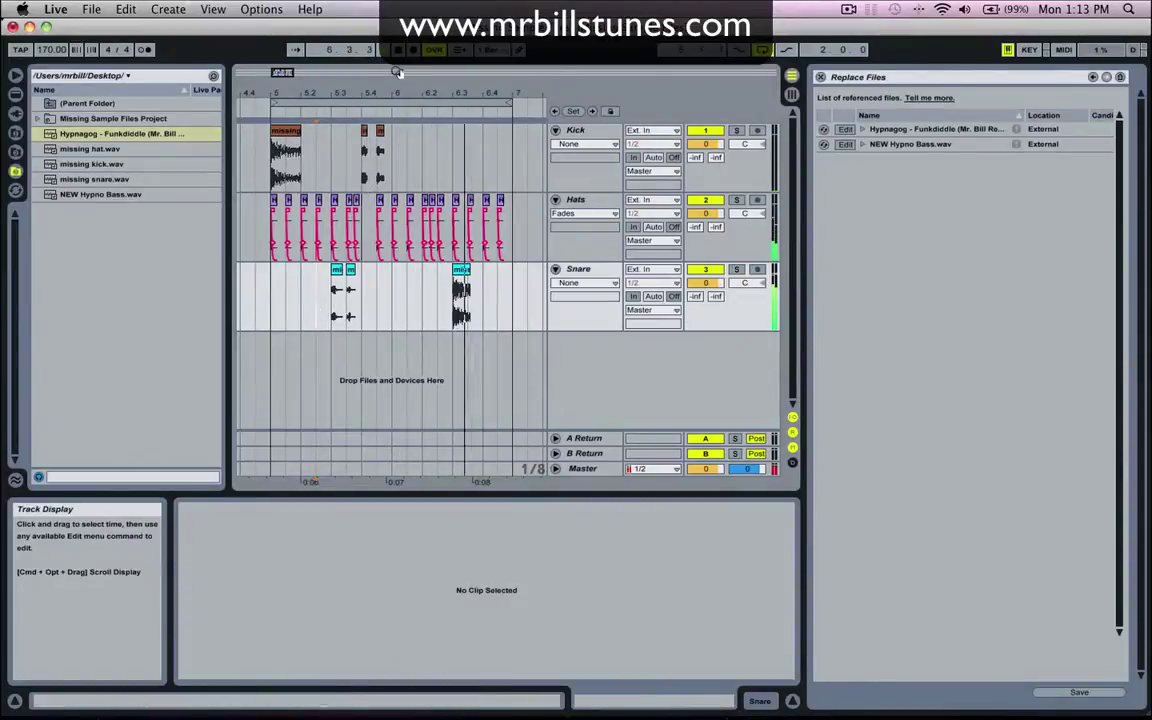
drag(390, 97, 390, 91)
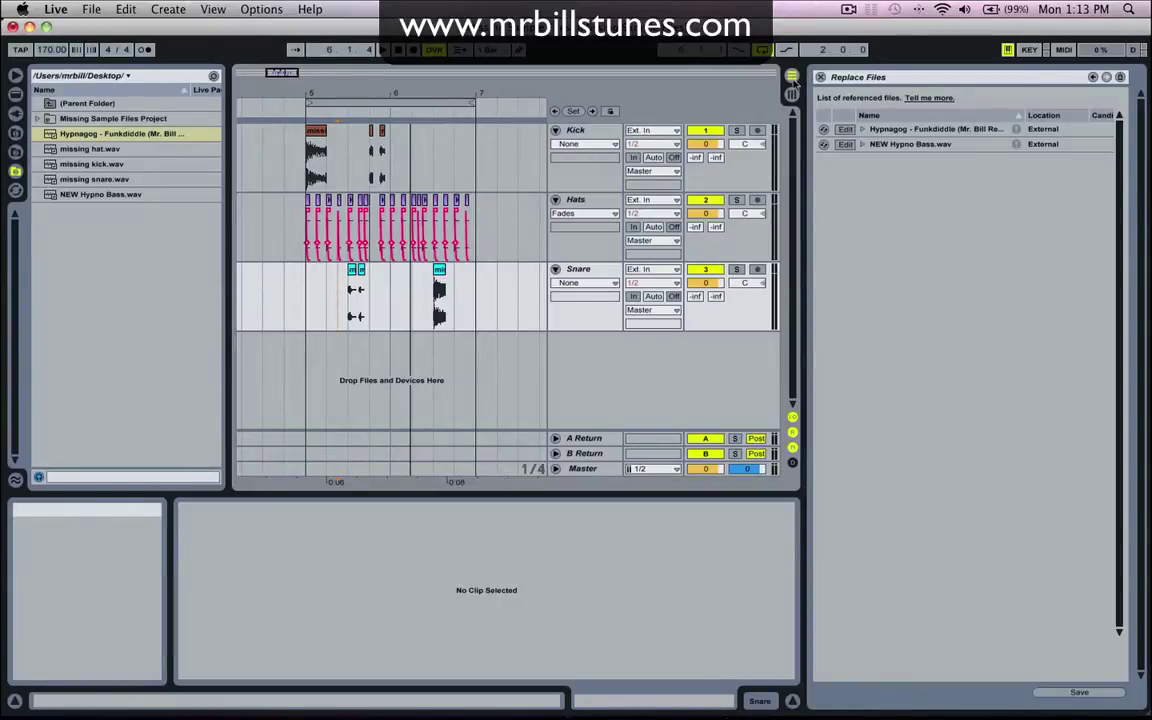
click(820, 77)
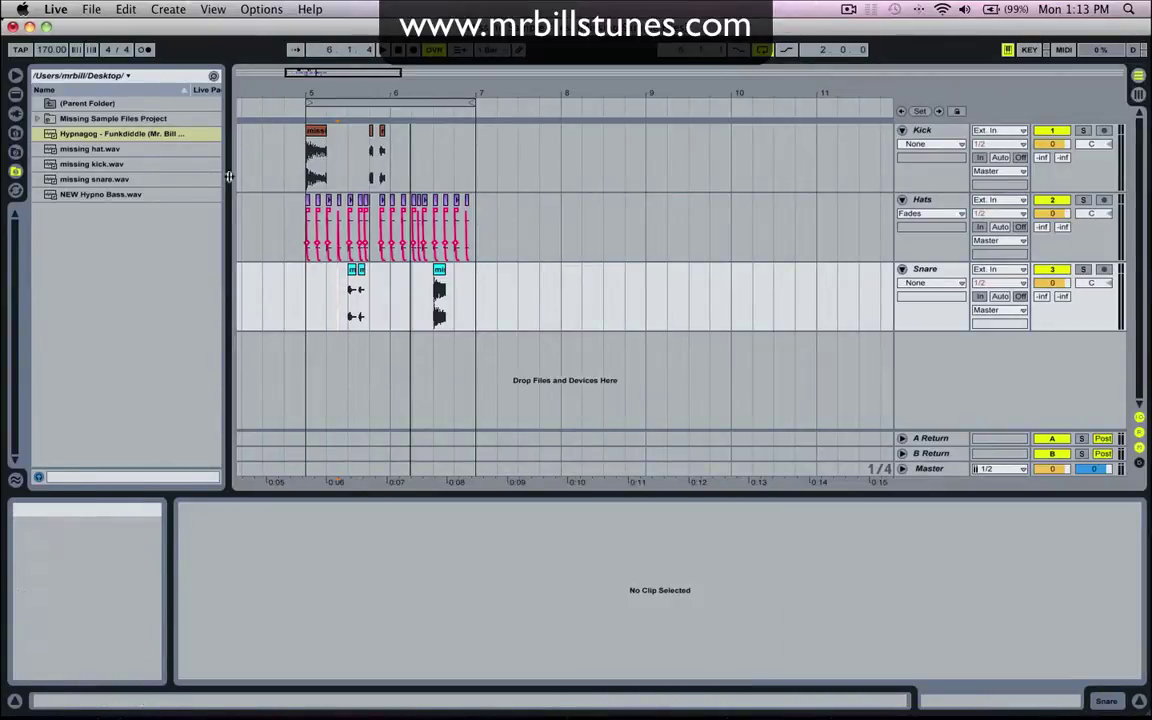
drag(228, 177, 112, 165)
drag(113, 94, 221, 95)
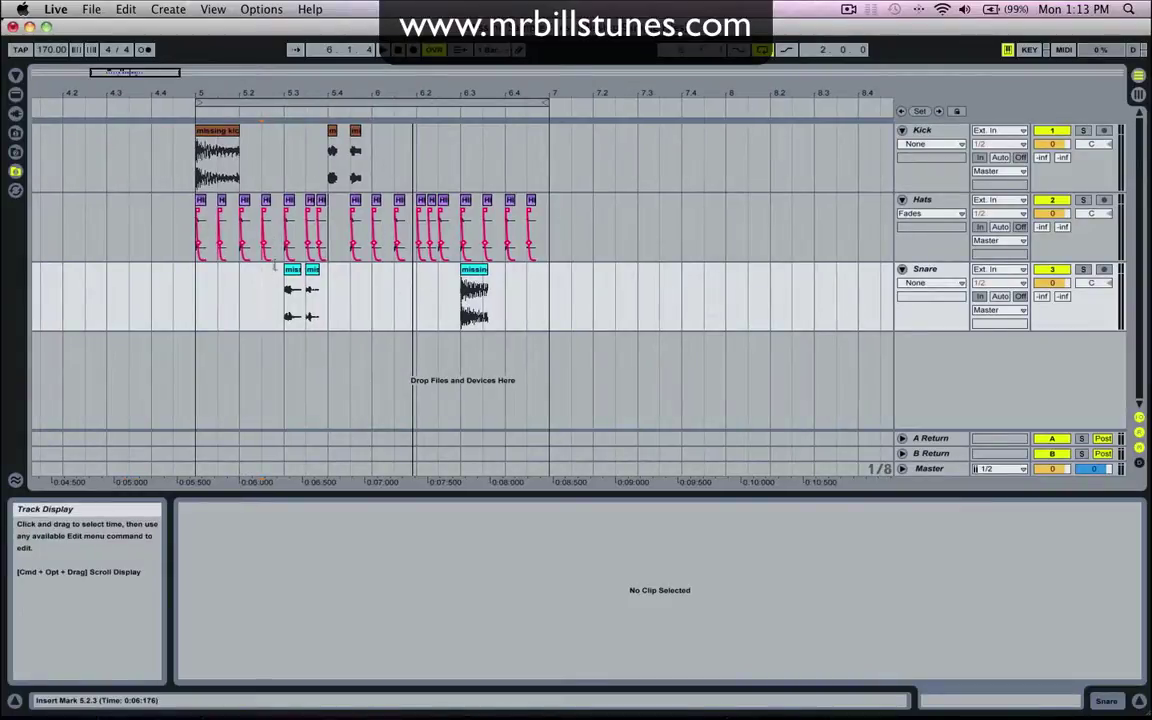
scroll(199, 288, right, 15)
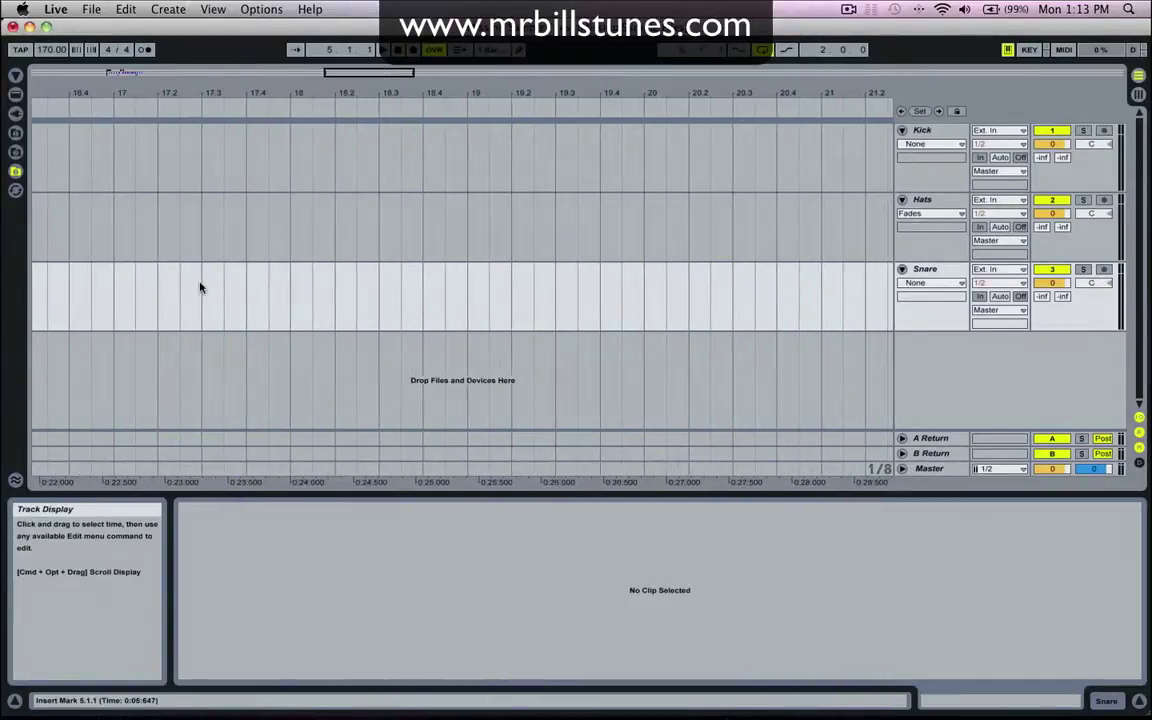
scroll(199, 288, left, 15)
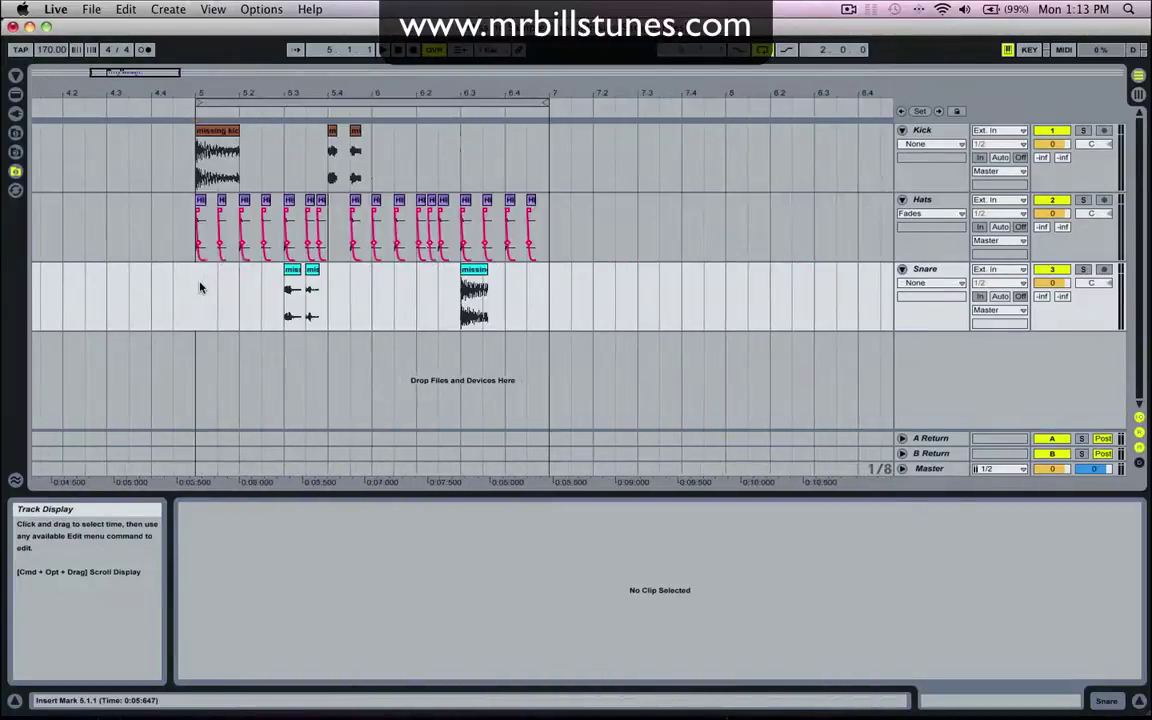
drag(288, 98, 252, 111)
Show the kick clip at 5.1.1 and save the set, copying used files from Library, other Projects and elsewhere but no factory files into the project.
click(215, 160)
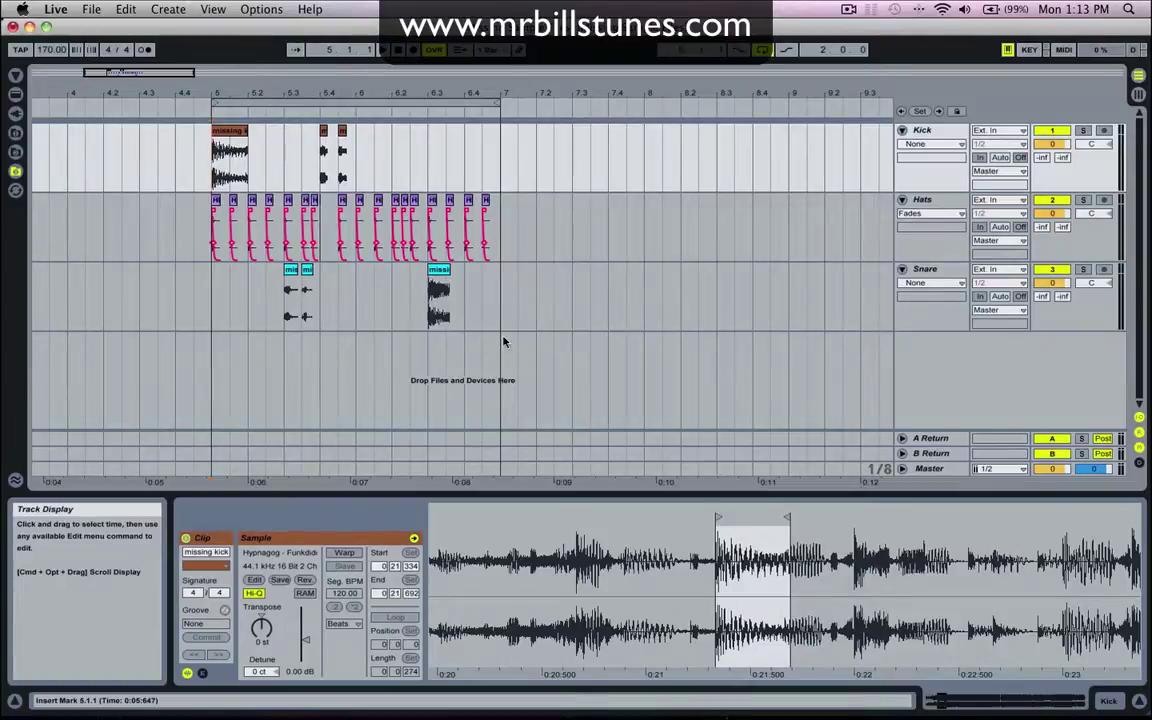
key(super+s)
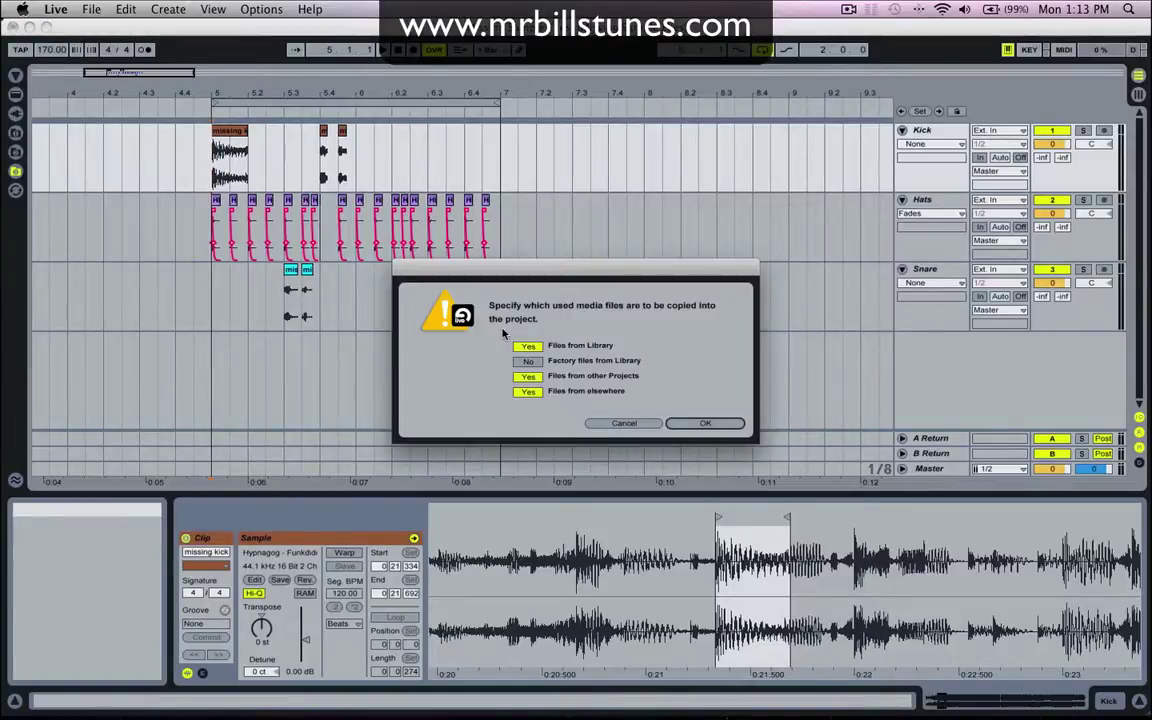
key(Return)
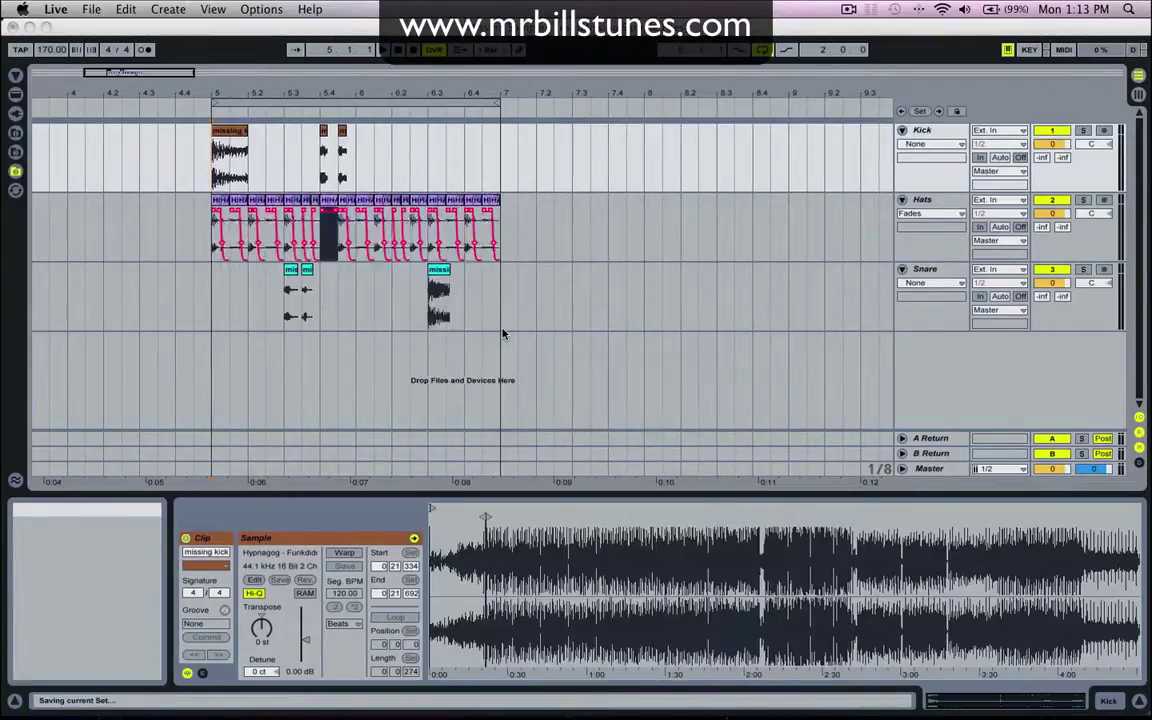
Switch to Finder and check the project's Samples/Imported folder for Hypnagog - Funkdiddle (Mr. Bill Remix).wav and NEW Hypno Bass.wav.
mouse_move(597, 708)
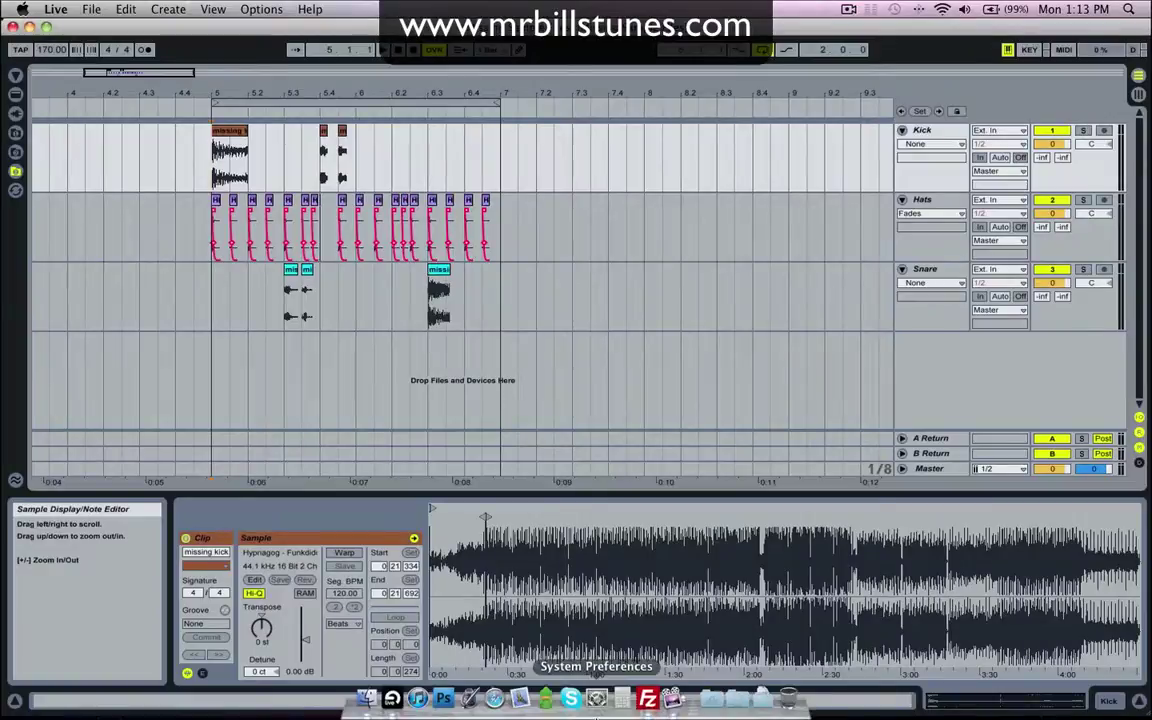
click(368, 699)
key(Right)
key(Down)
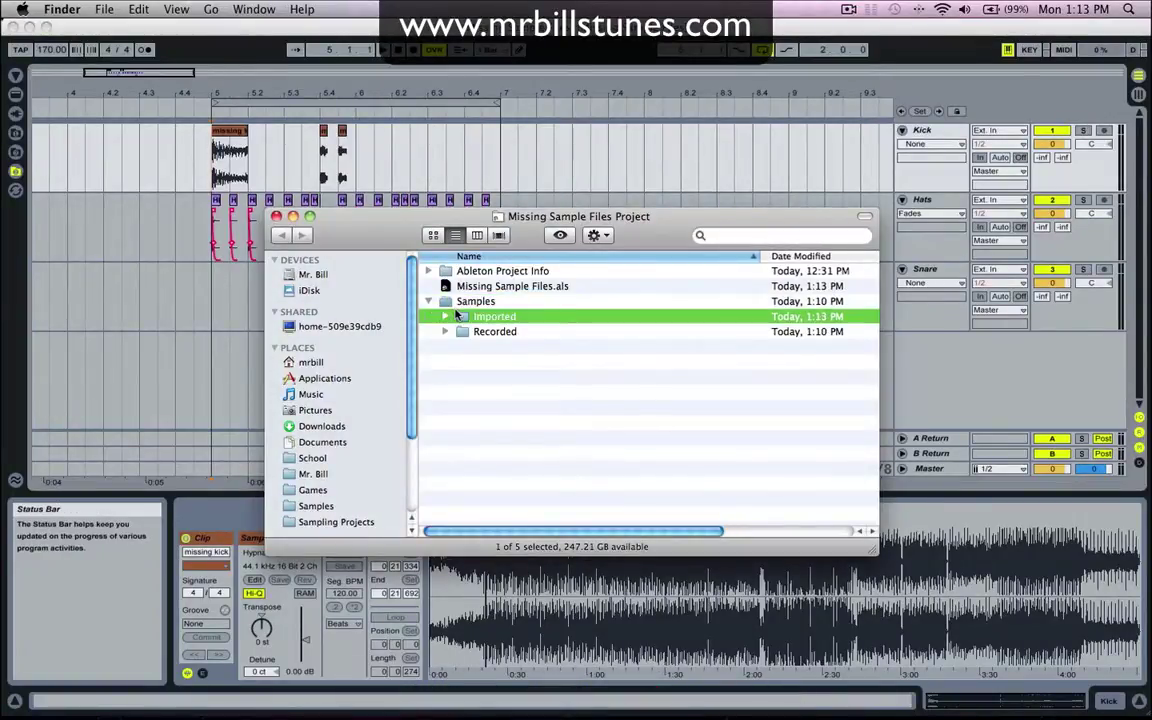
key(Right)
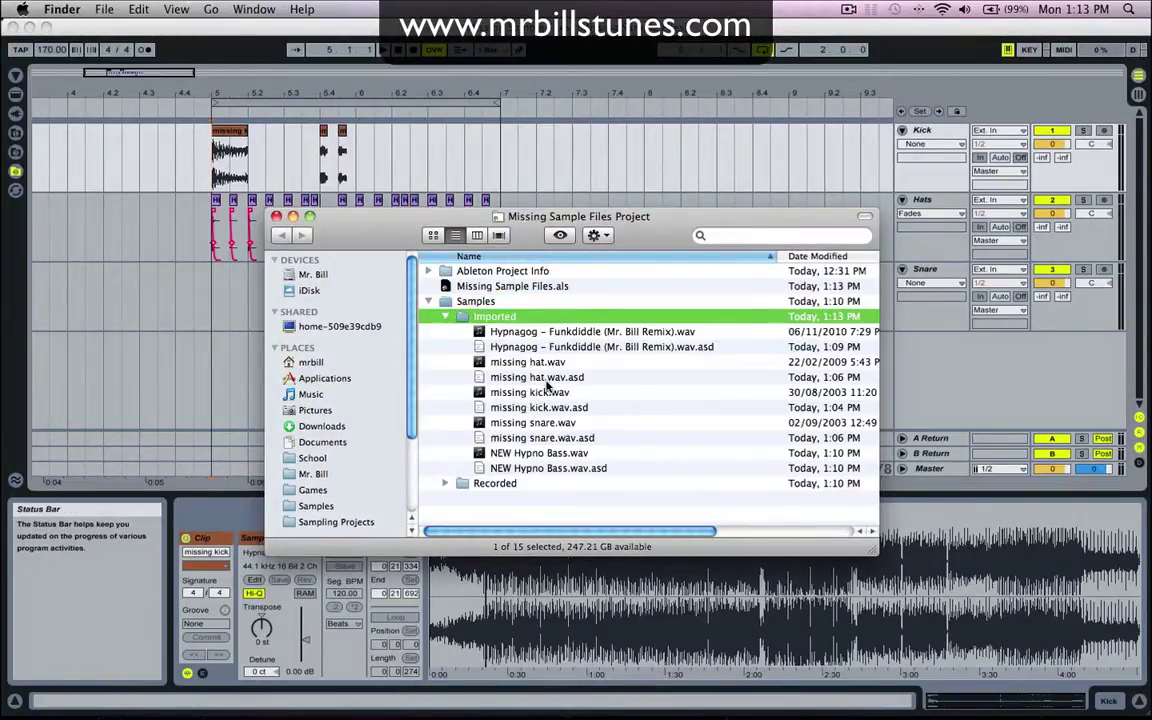
click(549, 332)
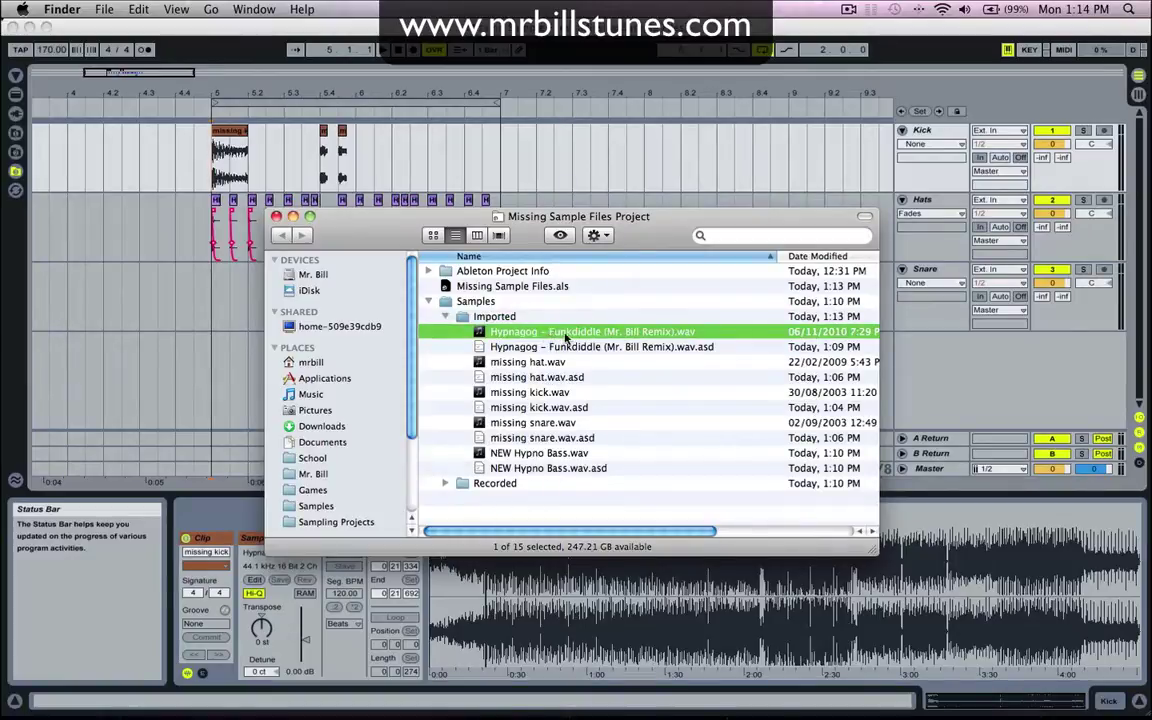
click(541, 456)
Check the Recorded folder under Samples and close the project folder window to return to Ableton Live.
click(494, 319)
key(Left)
key(Down)
key(Right)
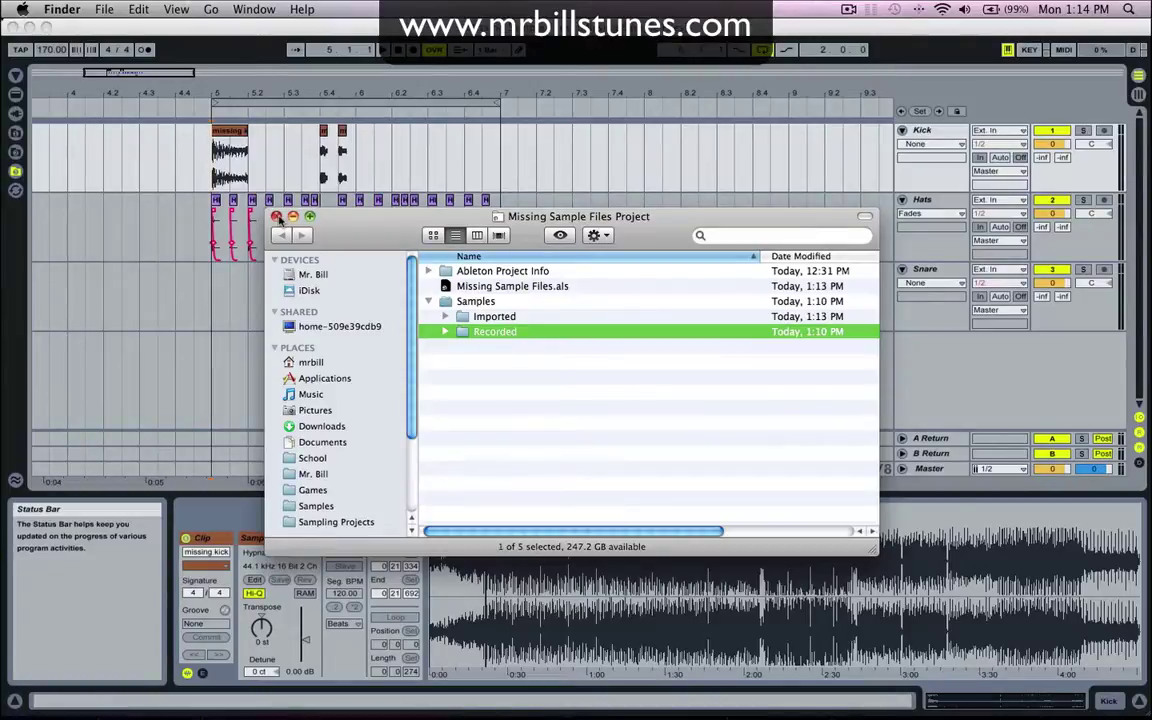
click(276, 217)
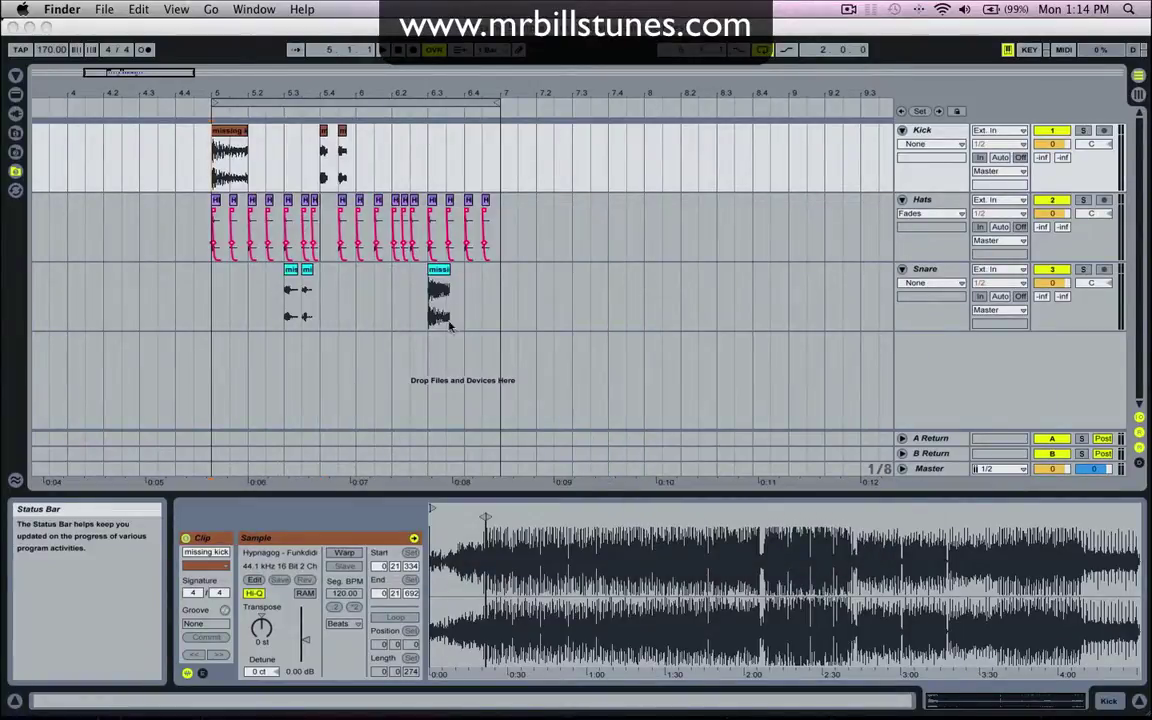
click(496, 331)
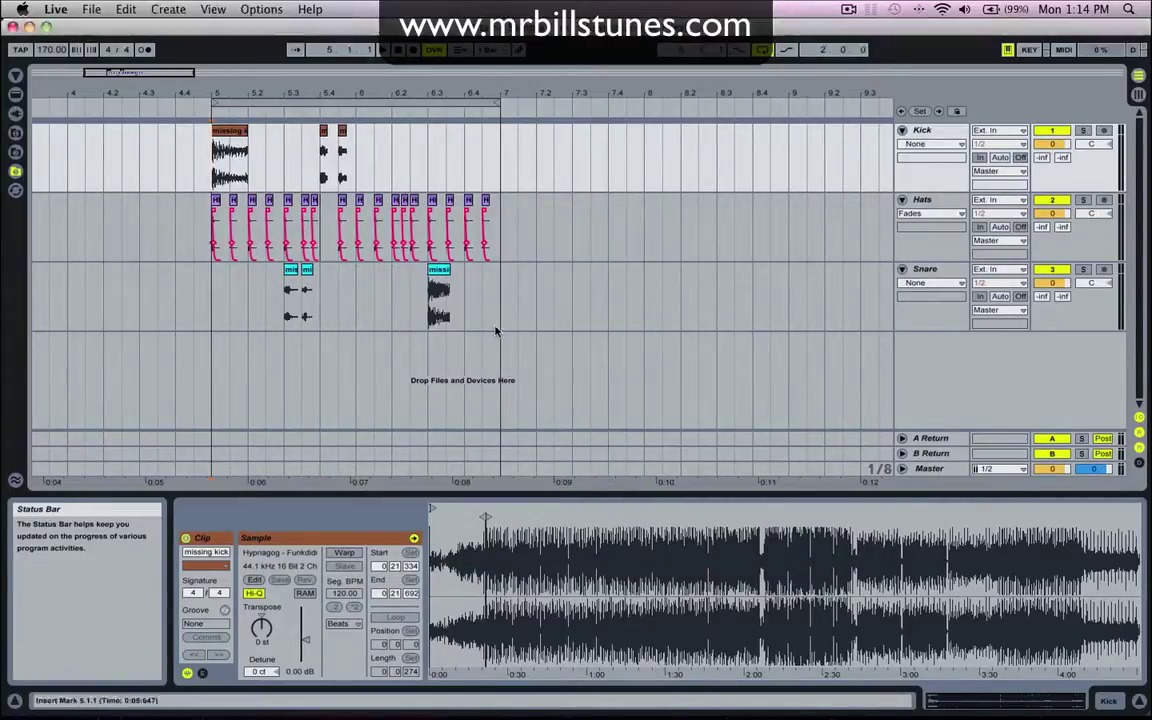
drag(417, 94, 369, 104)
drag(369, 481, 374, 472)
drag(461, 93, 420, 91)
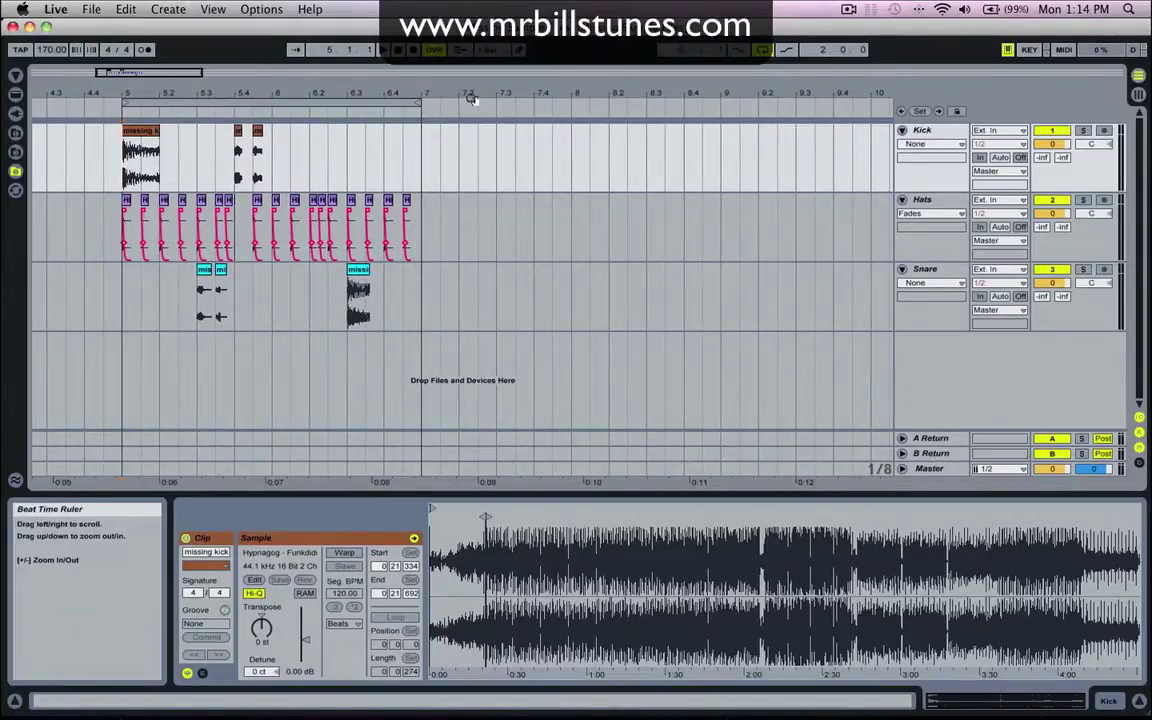
drag(428, 91, 428, 94)
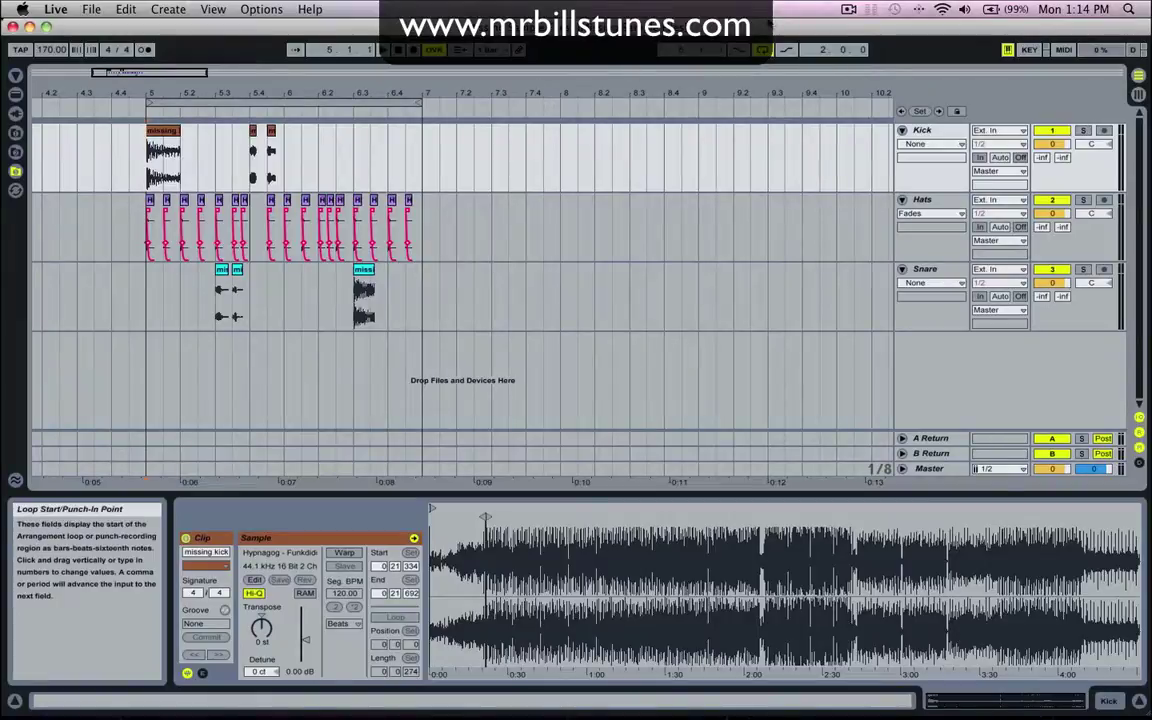
click(848, 9)
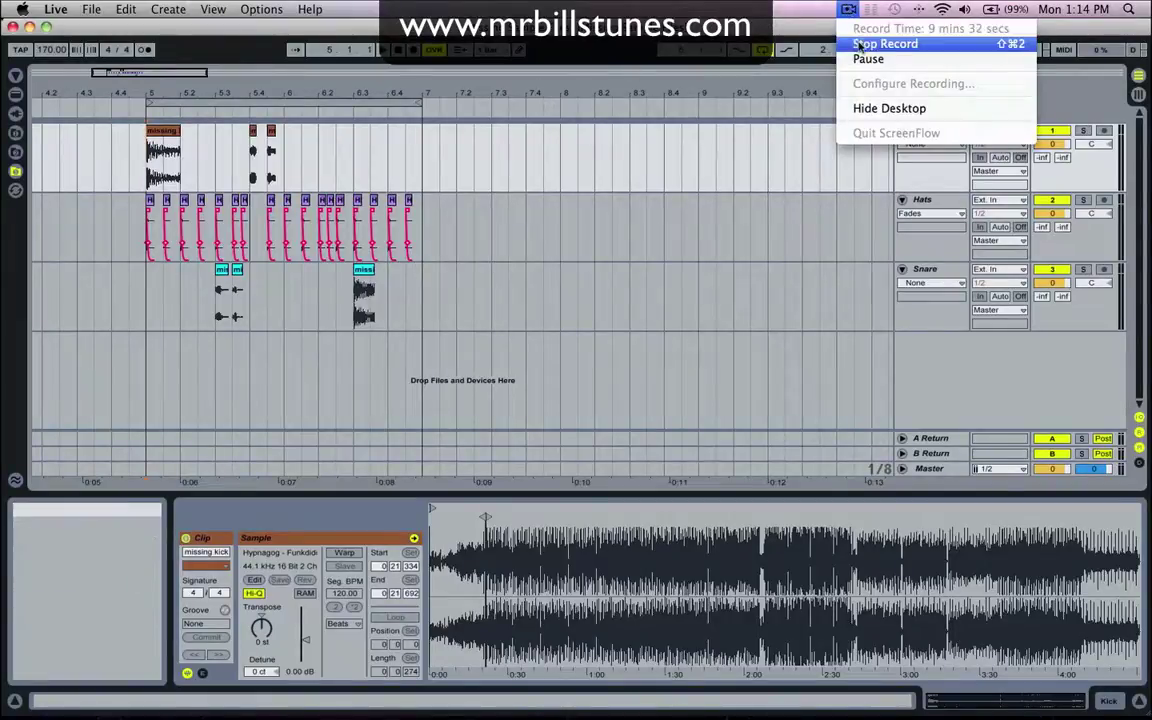